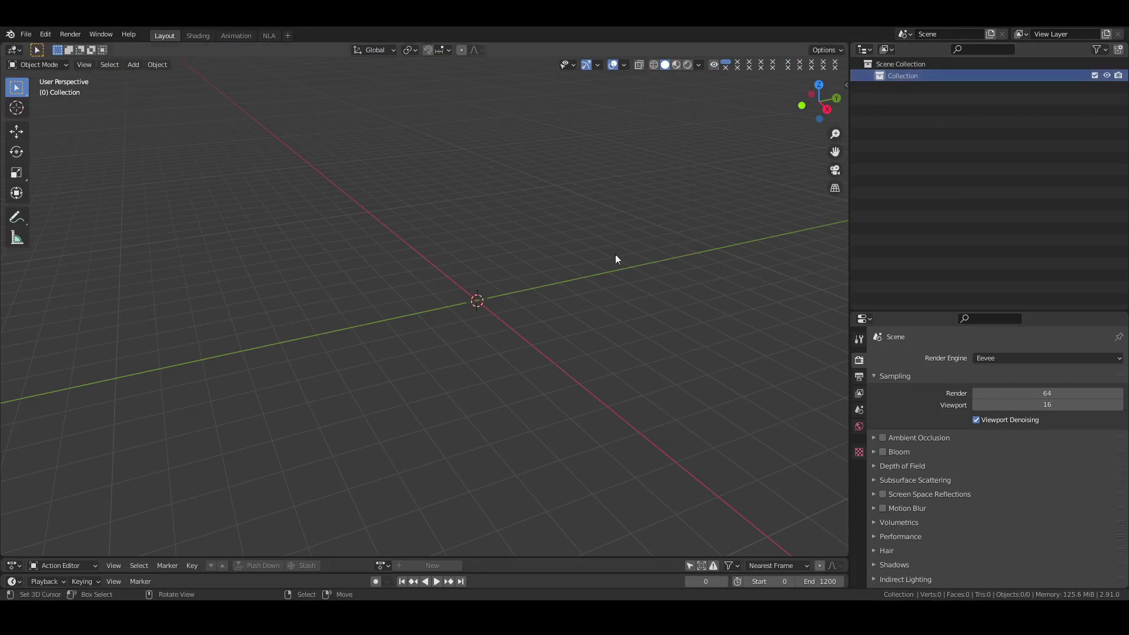
Generate a new male human from a HumGen starting preset and frame the full figure
{"action": "key", "text": "n"}
{"action": "left_click", "coordinate": [841, 538]}
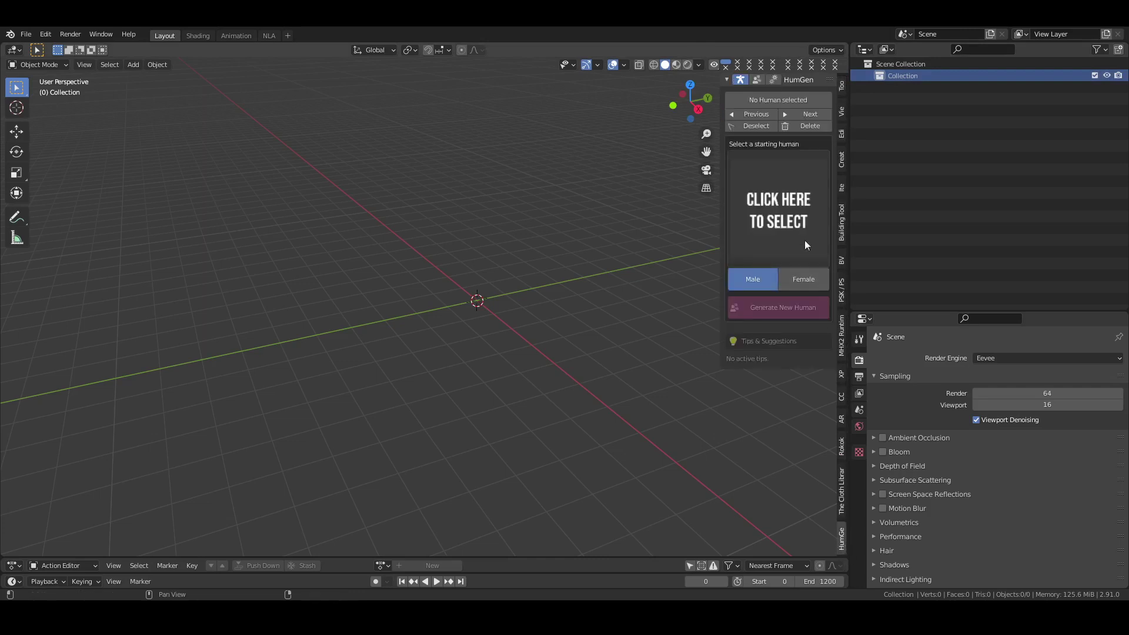
{"action": "left_click", "coordinate": [781, 195]}
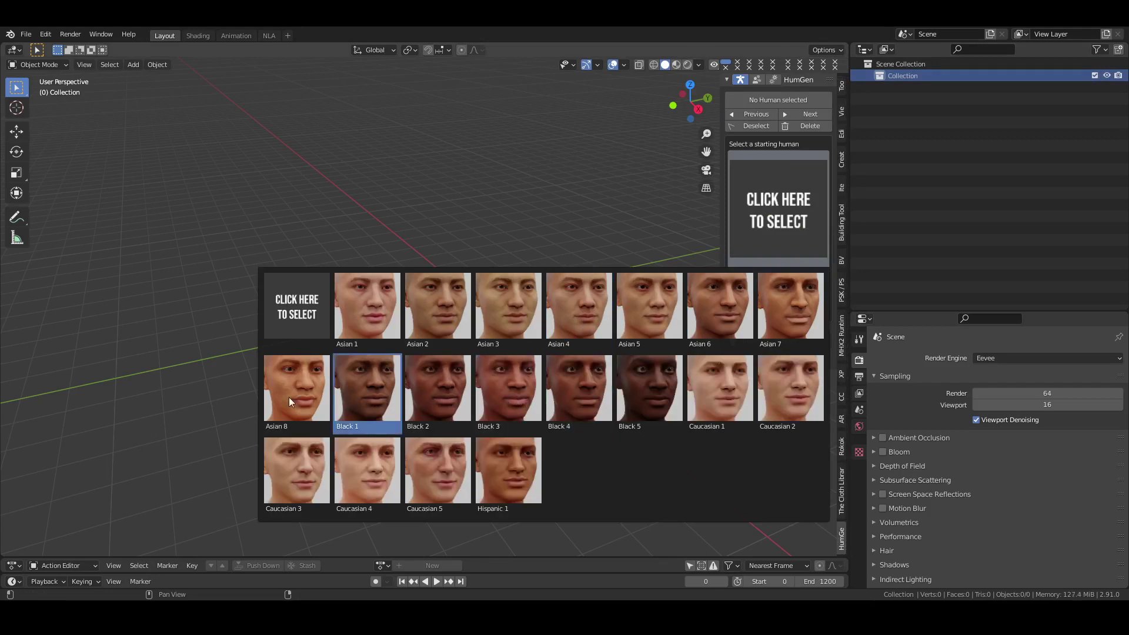
{"action": "left_click", "coordinate": [574, 389]}
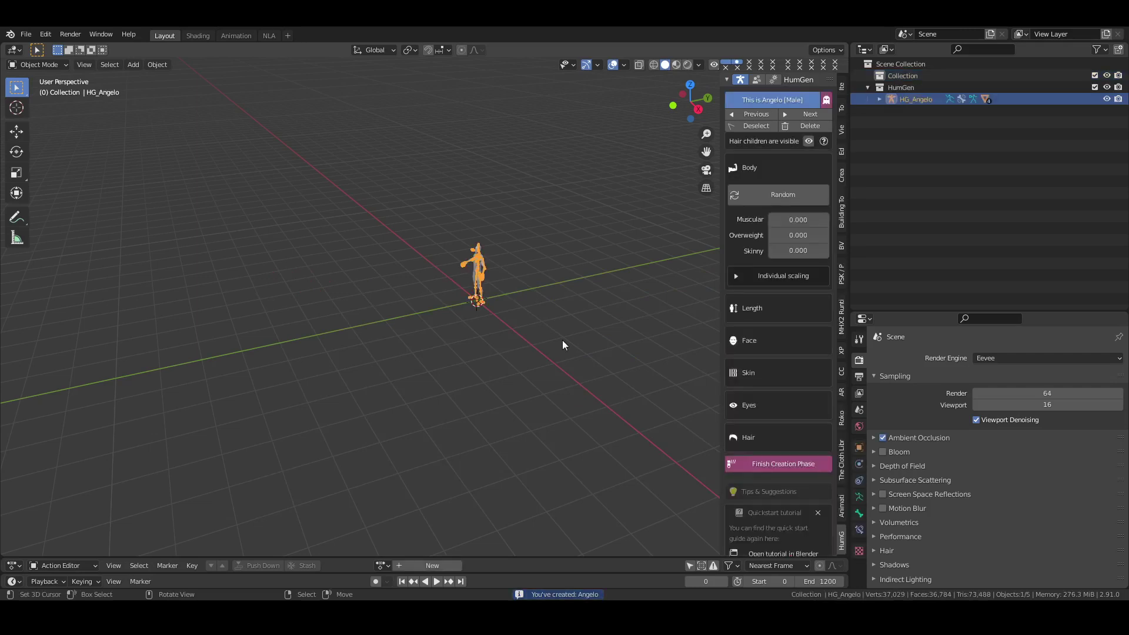
{"action": "key", "text": "KP_Decimal"}
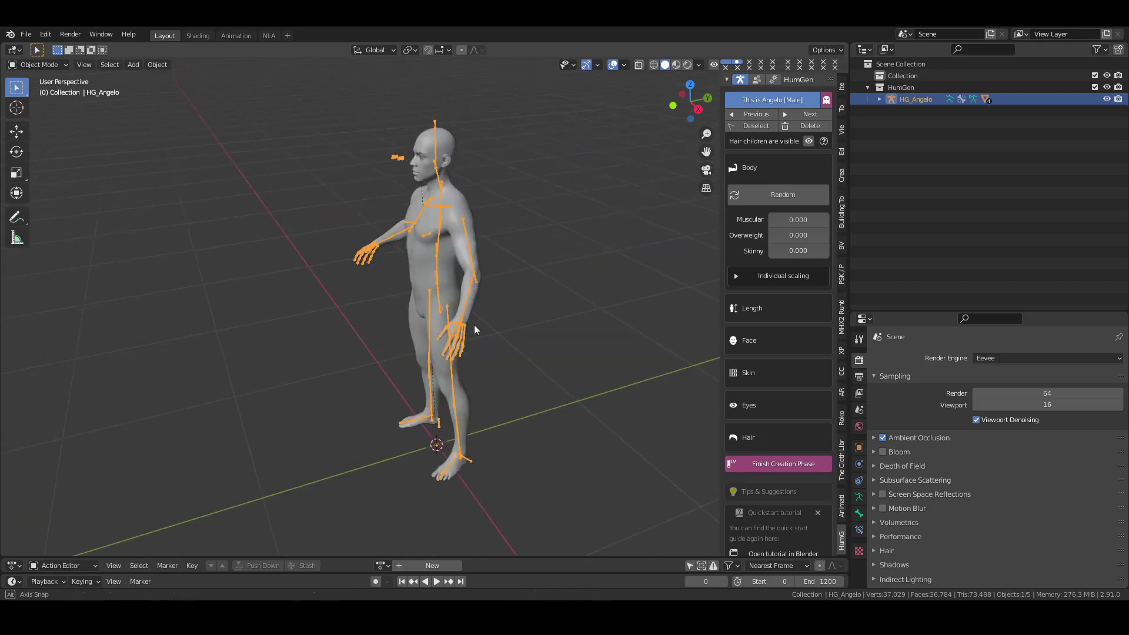
{"action": "middle_click_drag", "start_coordinate": [474, 325], "coordinate": [492, 298], "text": "shift"}
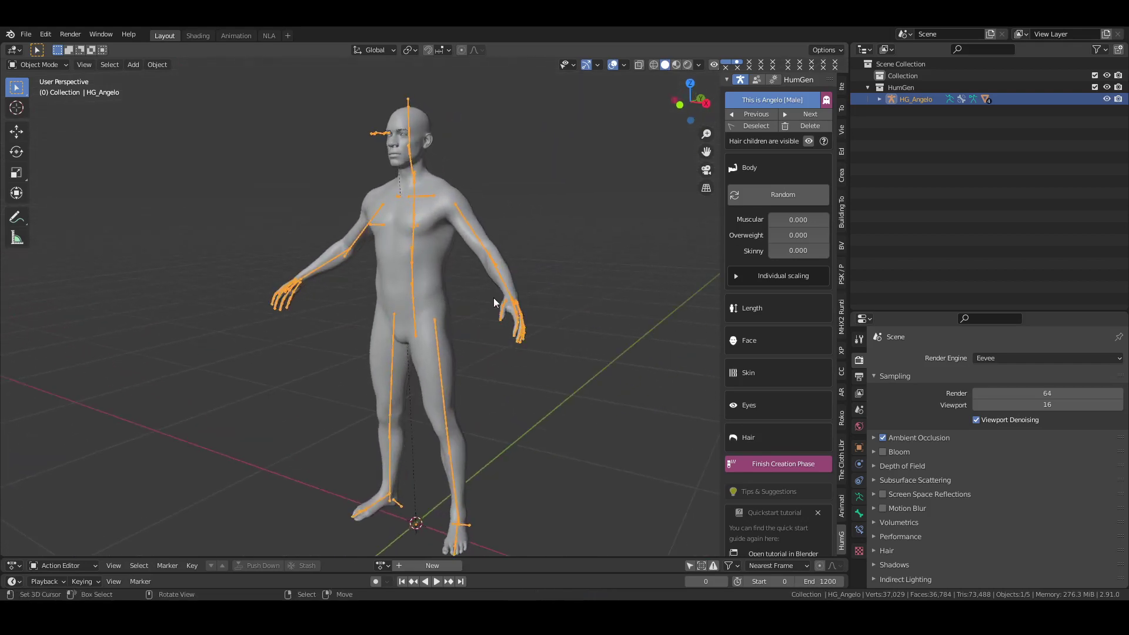
Darken the human's iris colour to a deeper reddish brown
{"action": "left_click", "coordinate": [749, 168]}
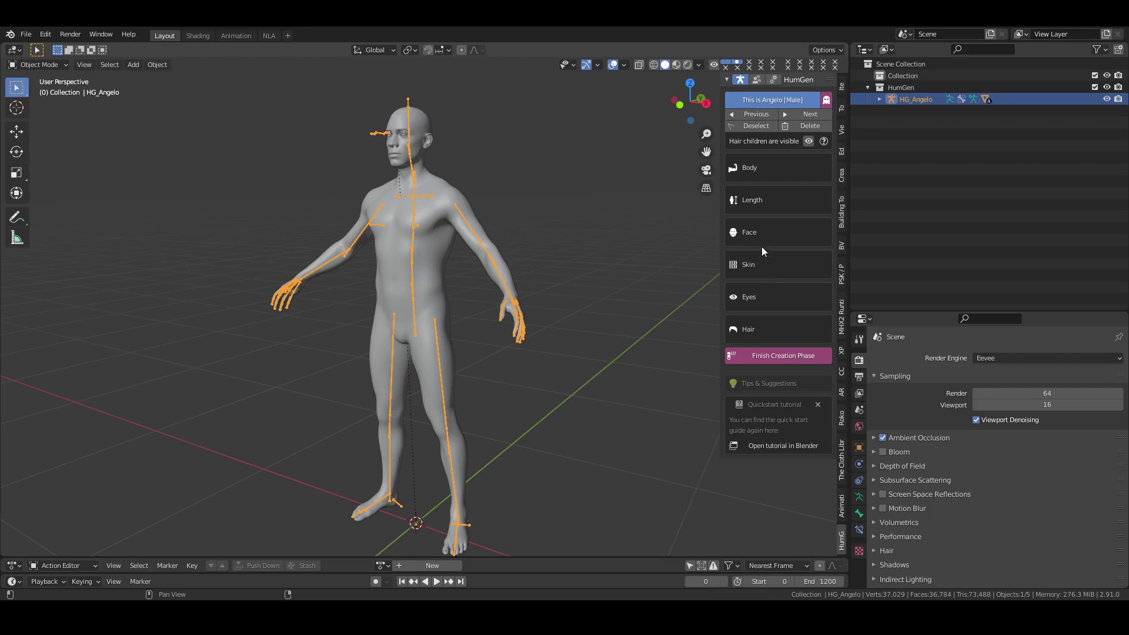
{"action": "left_click", "coordinate": [761, 296]}
{"action": "left_click", "coordinate": [791, 338]}
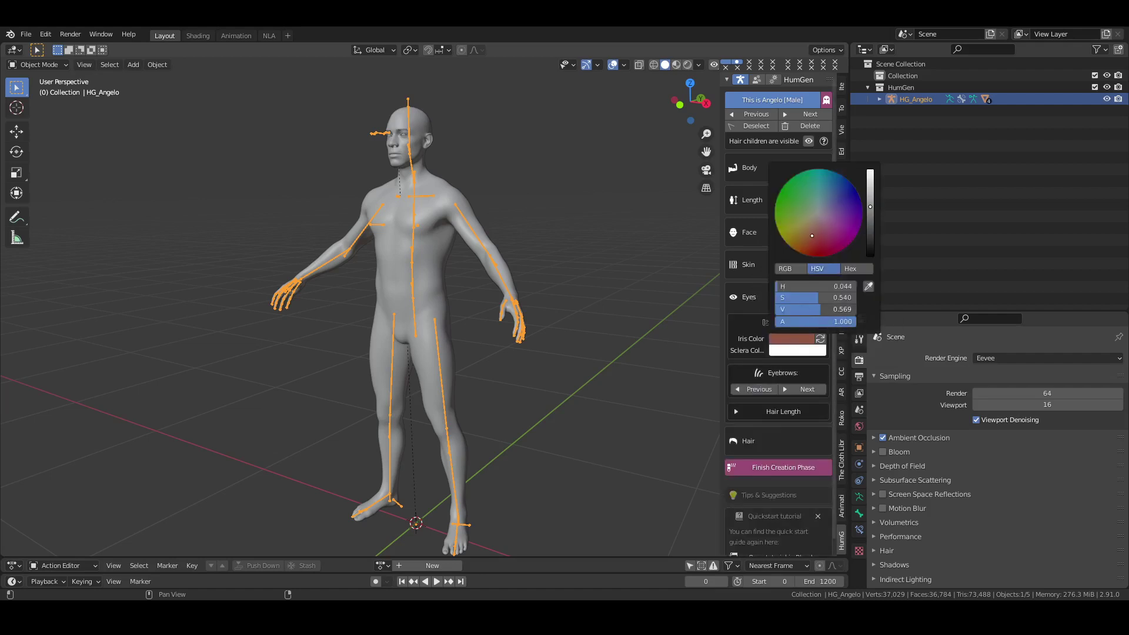
{"action": "left_click_drag", "start_coordinate": [812, 309], "coordinate": [803, 308]}
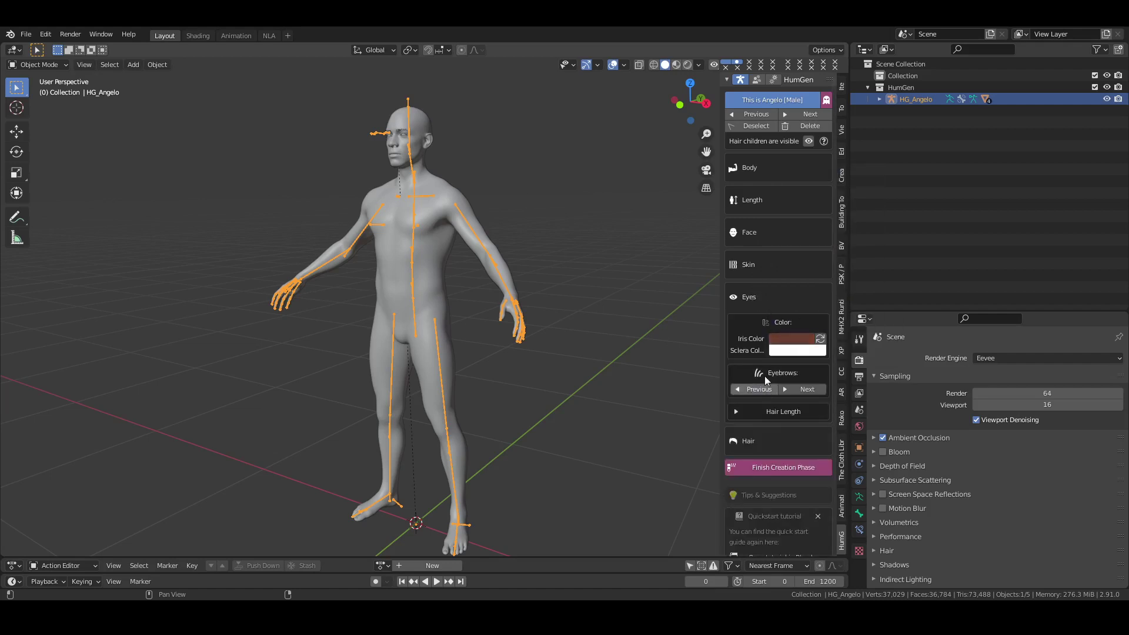
{"action": "left_click", "coordinate": [752, 300]}
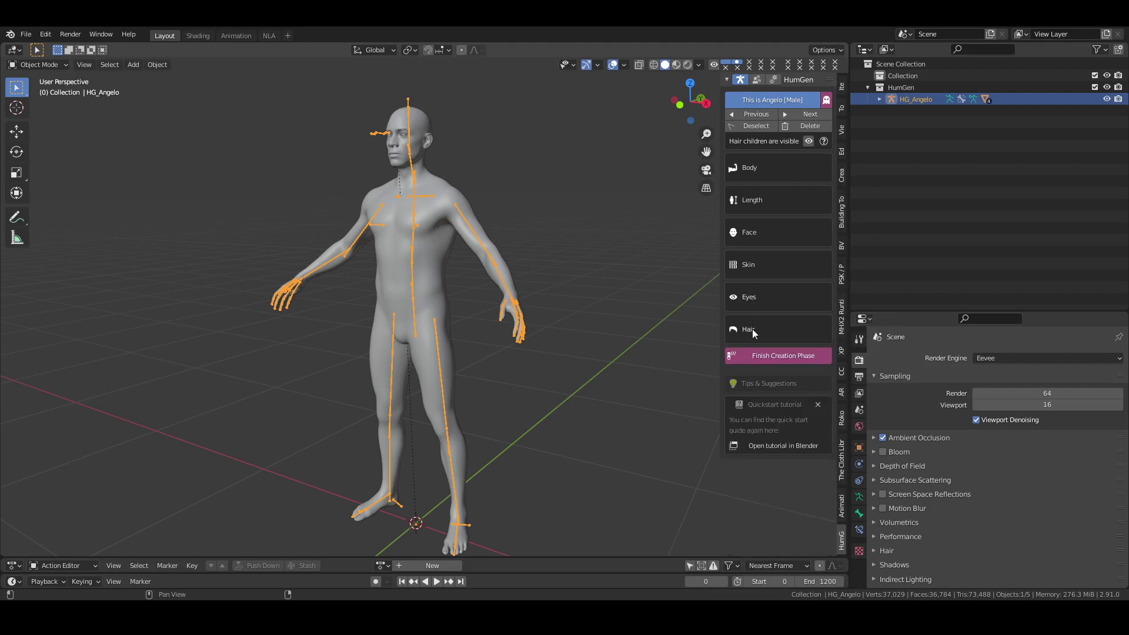
Give the human the Flat top hairstyle from the Regular hair category
{"action": "left_click", "coordinate": [752, 329]}
{"action": "left_click", "coordinate": [768, 476]}
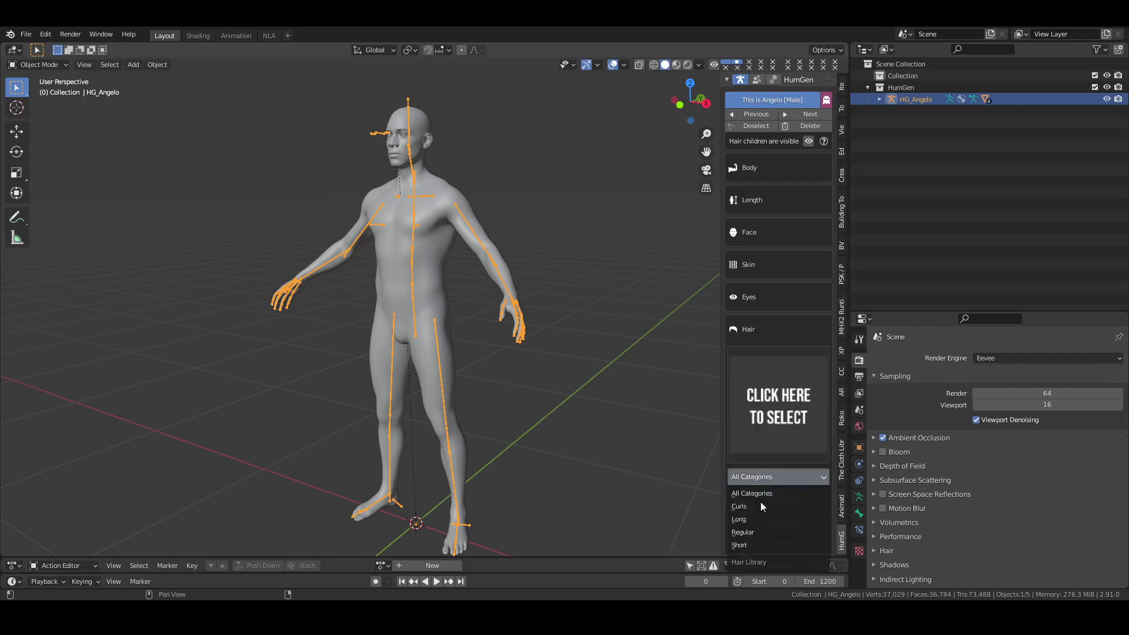
{"action": "left_click", "coordinate": [755, 545]}
{"action": "left_click", "coordinate": [763, 422]}
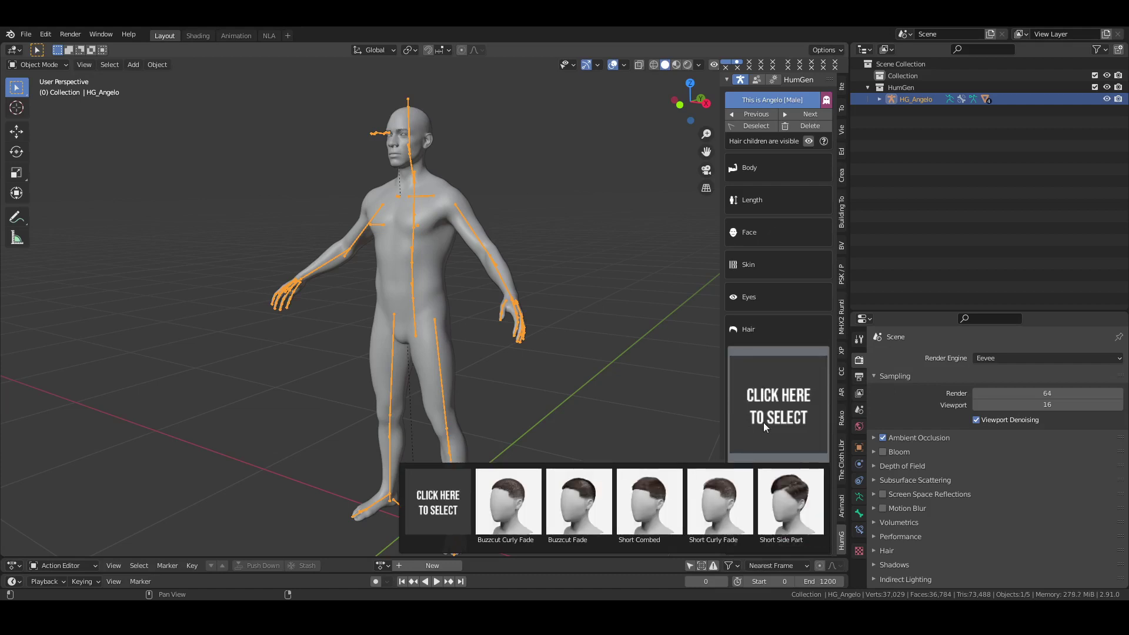
{"action": "left_click", "coordinate": [767, 475]}
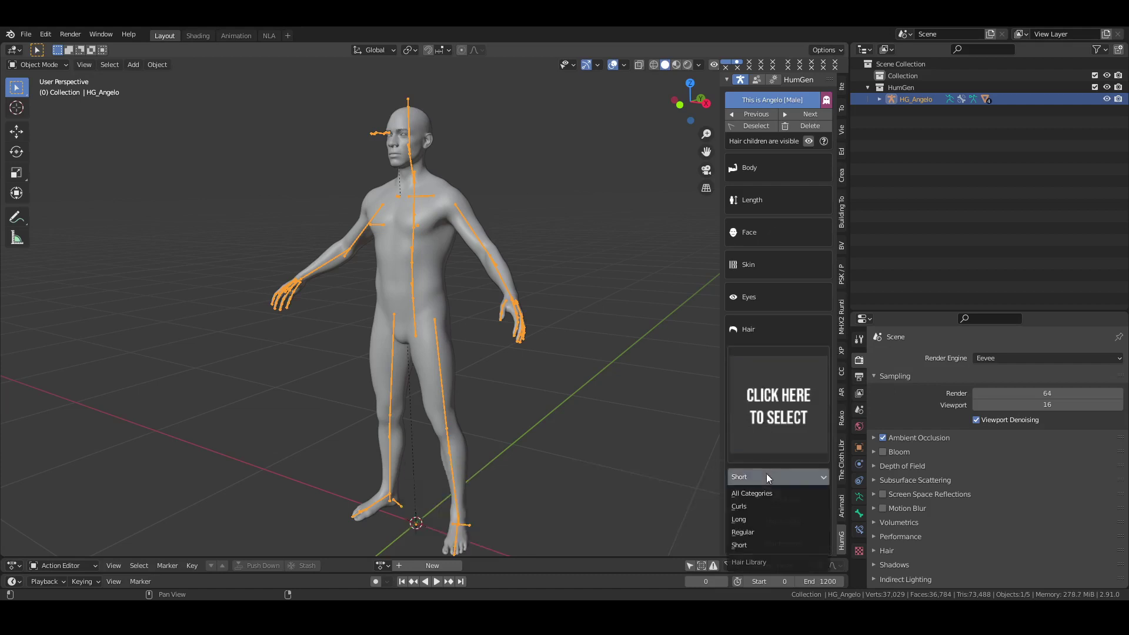
{"action": "left_click", "coordinate": [764, 529]}
{"action": "left_click", "coordinate": [771, 432]}
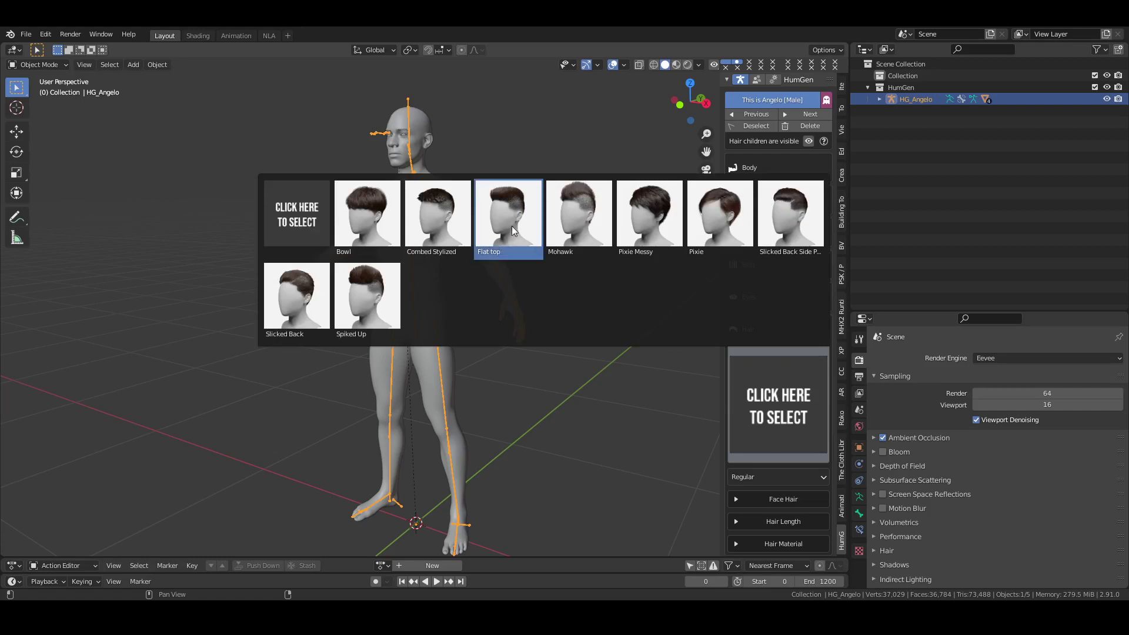
{"action": "left_click", "coordinate": [543, 375]}
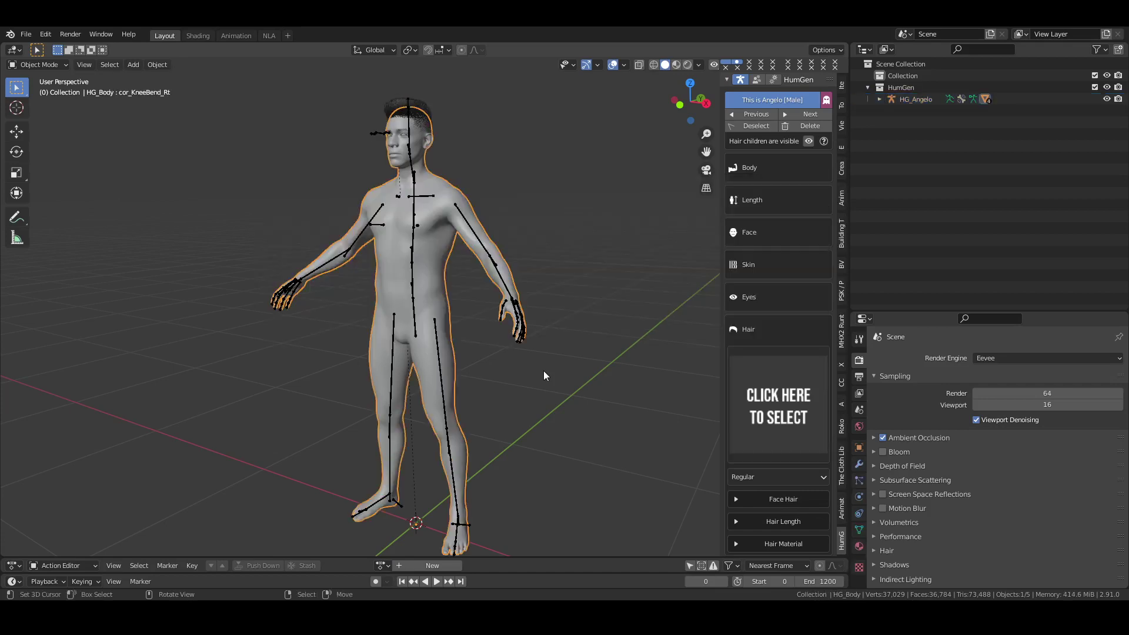
{"action": "scroll", "coordinate": [428, 232], "scroll_direction": "up", "scroll_amount": 6}
{"action": "middle_click_drag", "start_coordinate": [417, 333], "coordinate": [562, 358]}
{"action": "scroll", "coordinate": [436, 321], "scroll_direction": "up", "scroll_amount": 3}
{"action": "left_click", "coordinate": [751, 329]}
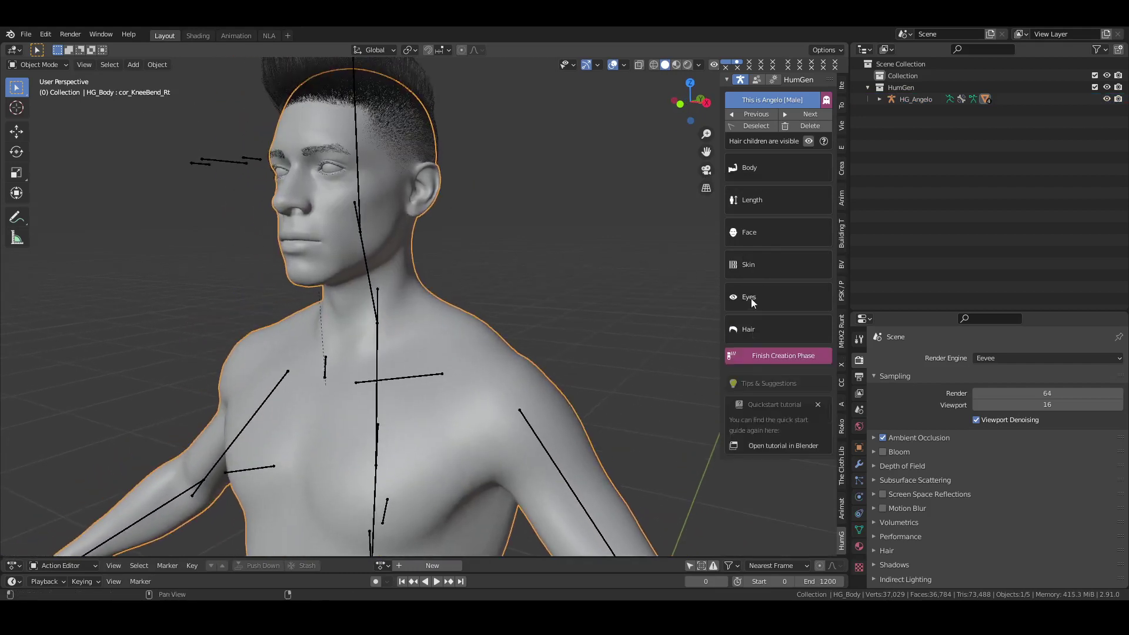
Switch the human's eyebrows forward by two styles
{"action": "left_click", "coordinate": [749, 297]}
{"action": "left_click", "coordinate": [804, 389]}
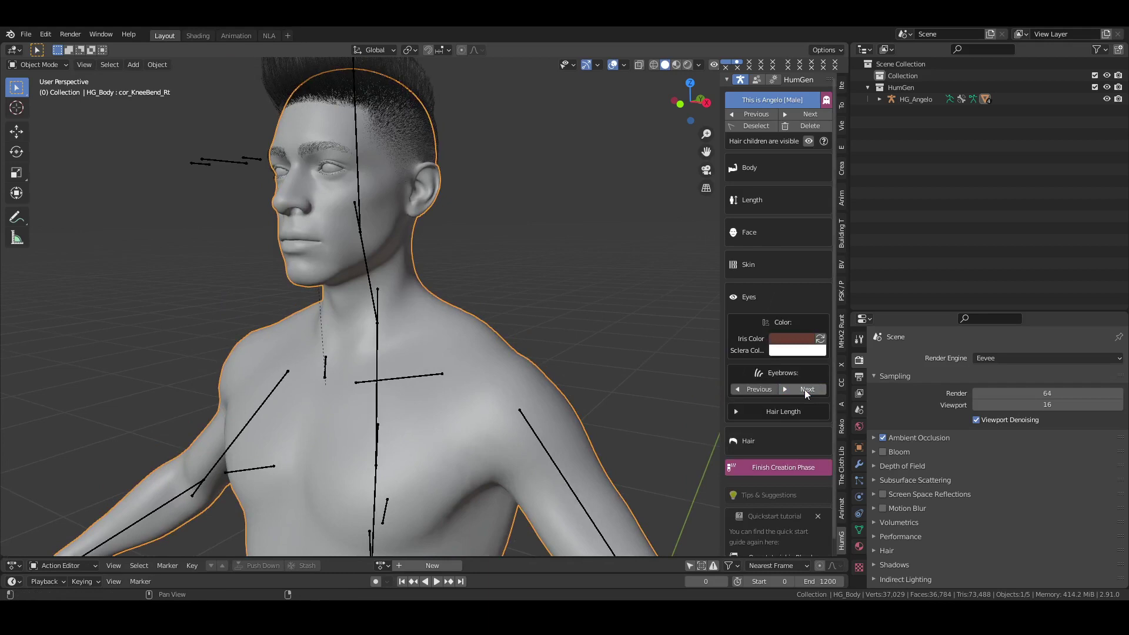
{"action": "left_click", "coordinate": [804, 389]}
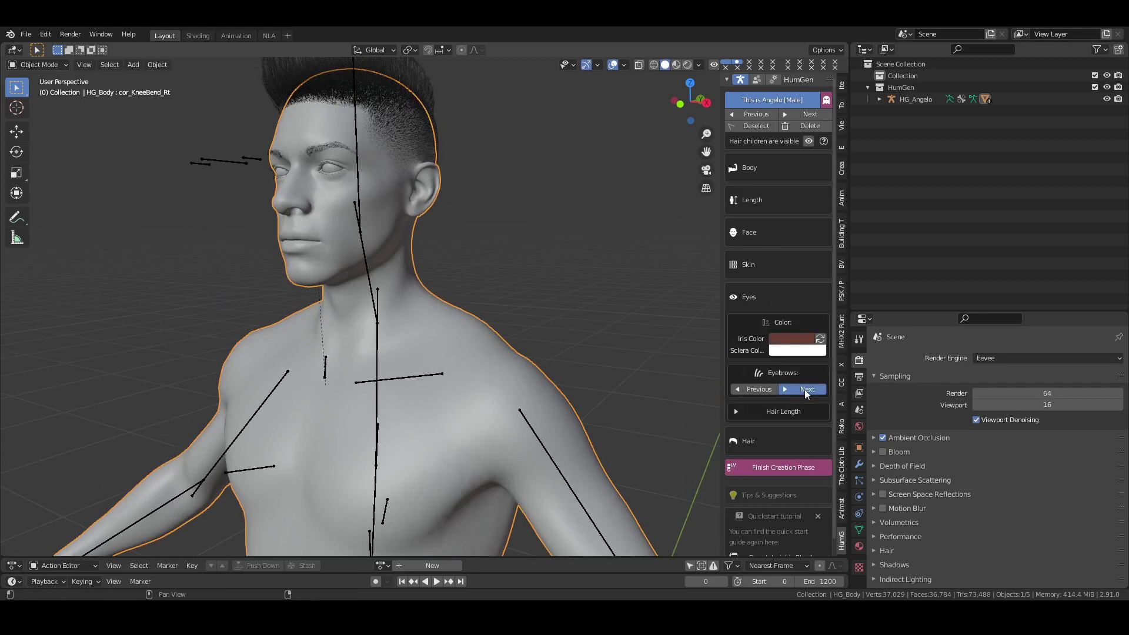
{"action": "left_click", "coordinate": [754, 300]}
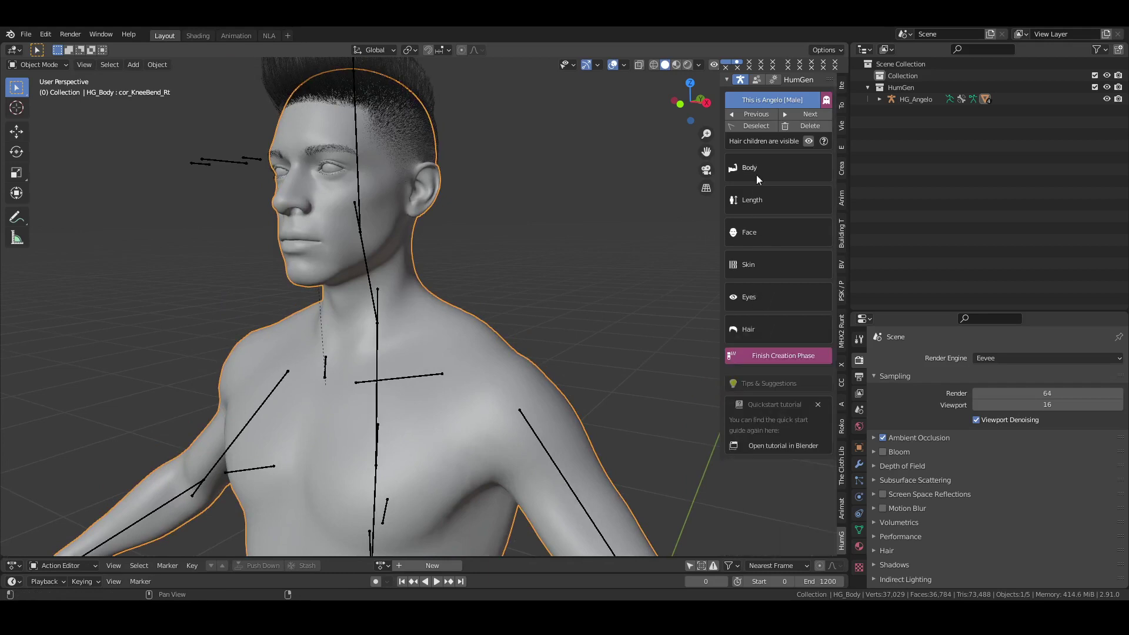
Turn on the skin's subsurface scattering and set its tone to 0.752 and saturation to 1.524
{"action": "left_click", "coordinate": [748, 275]}
{"action": "scroll", "coordinate": [768, 448], "scroll_direction": "down", "scroll_amount": 4}
{"action": "left_click", "coordinate": [755, 481]}
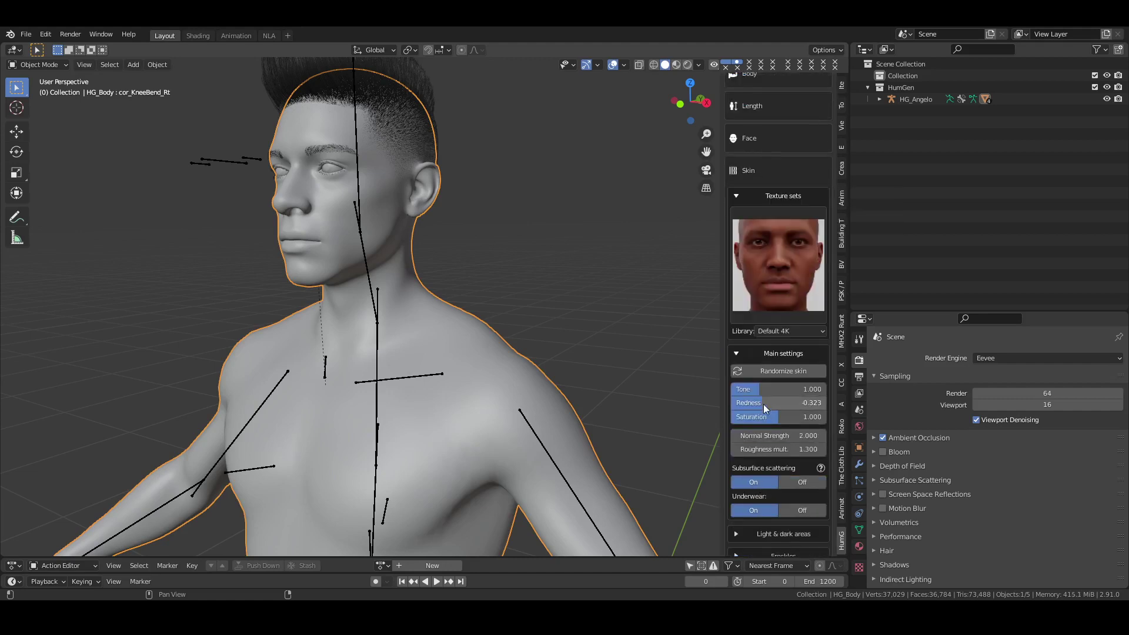
{"action": "scroll", "coordinate": [762, 404], "scroll_direction": "down", "scroll_amount": 2}
{"action": "left_click_drag", "start_coordinate": [762, 342], "coordinate": [800, 372]}
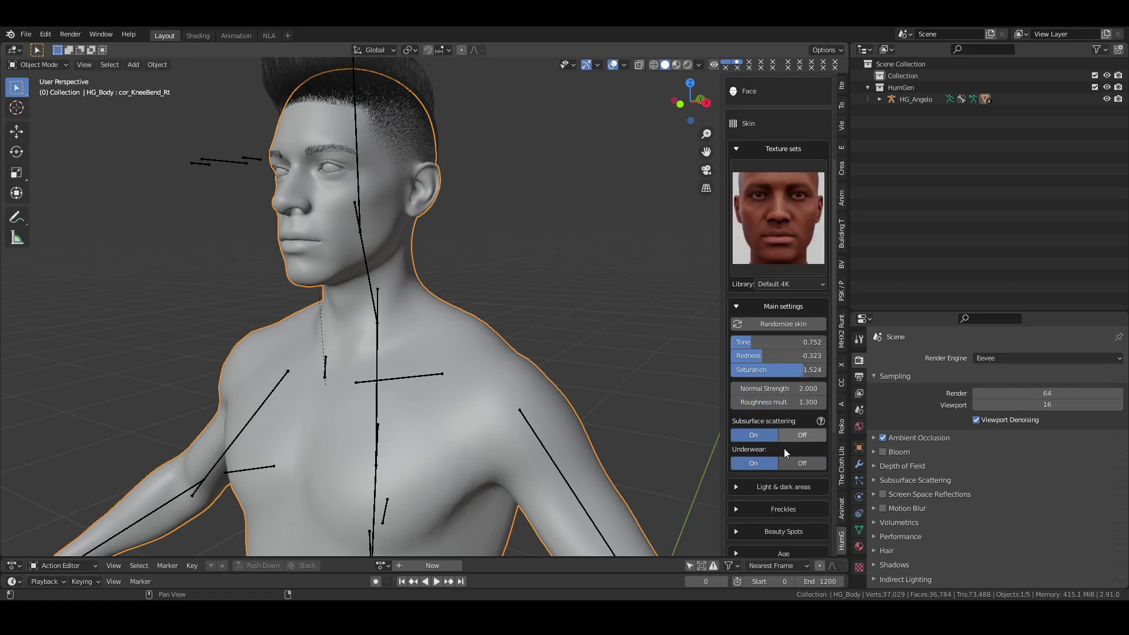
{"action": "left_click", "coordinate": [752, 126]}
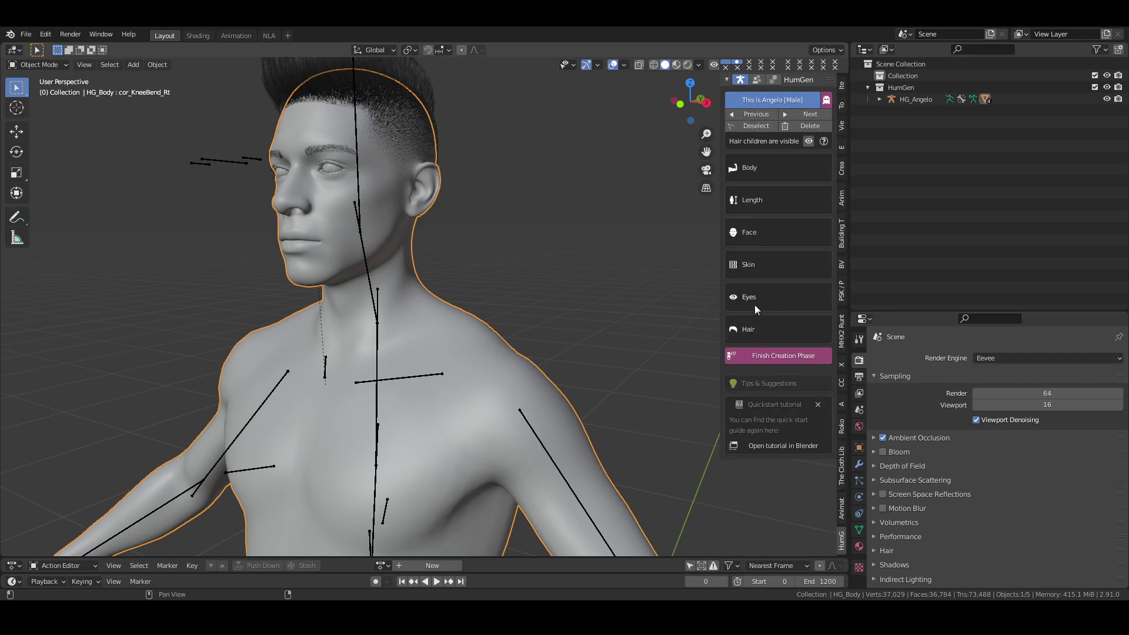
Finish and confirm the human's creation phase, keeping the hair children hidden before and after it
{"action": "left_click", "coordinate": [809, 141]}
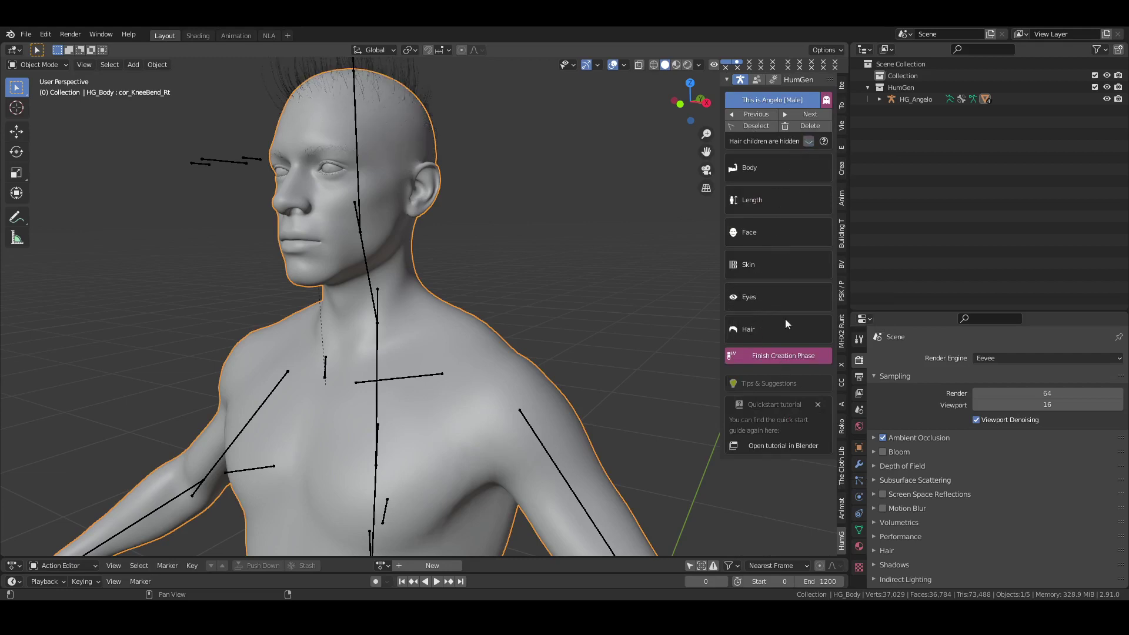
{"action": "left_click", "coordinate": [778, 356]}
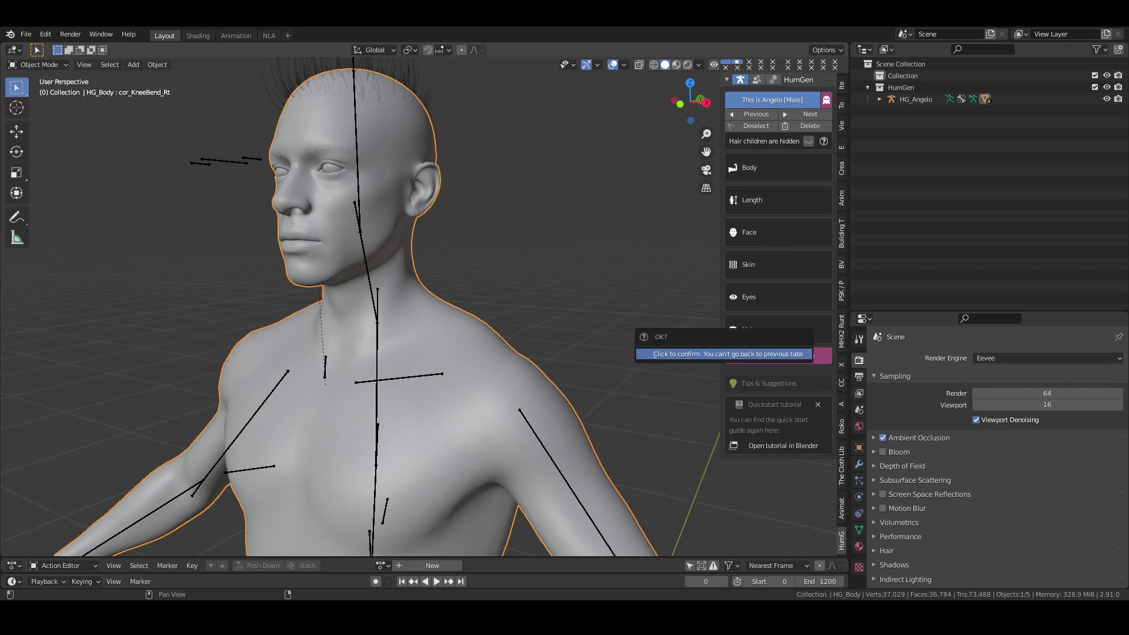
{"action": "left_click", "coordinate": [764, 354]}
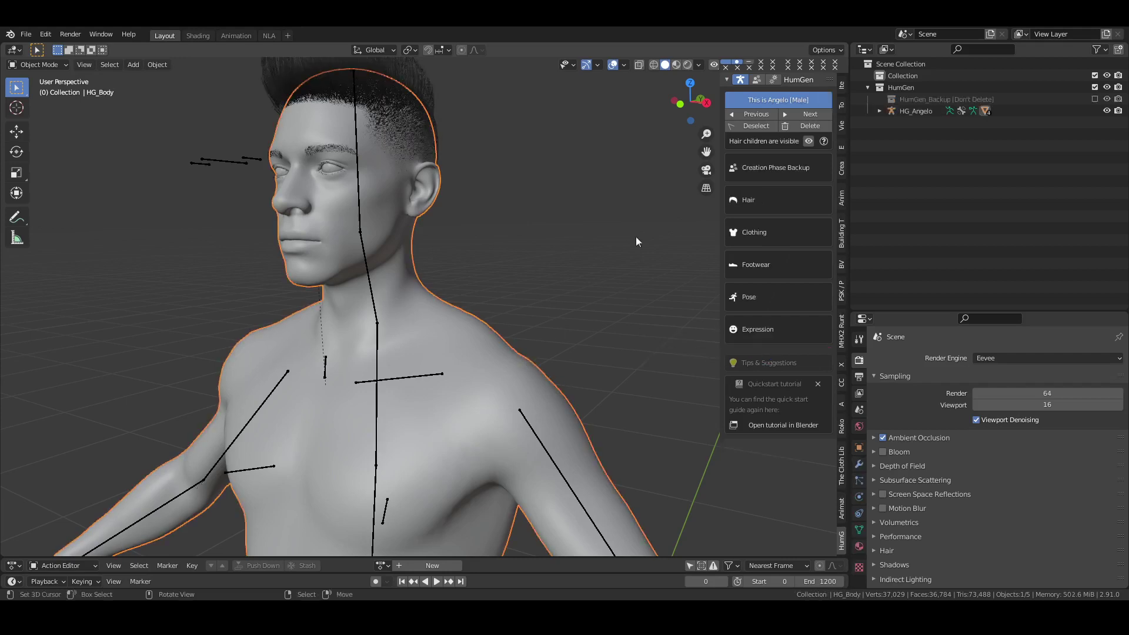
{"action": "left_click", "coordinate": [808, 142]}
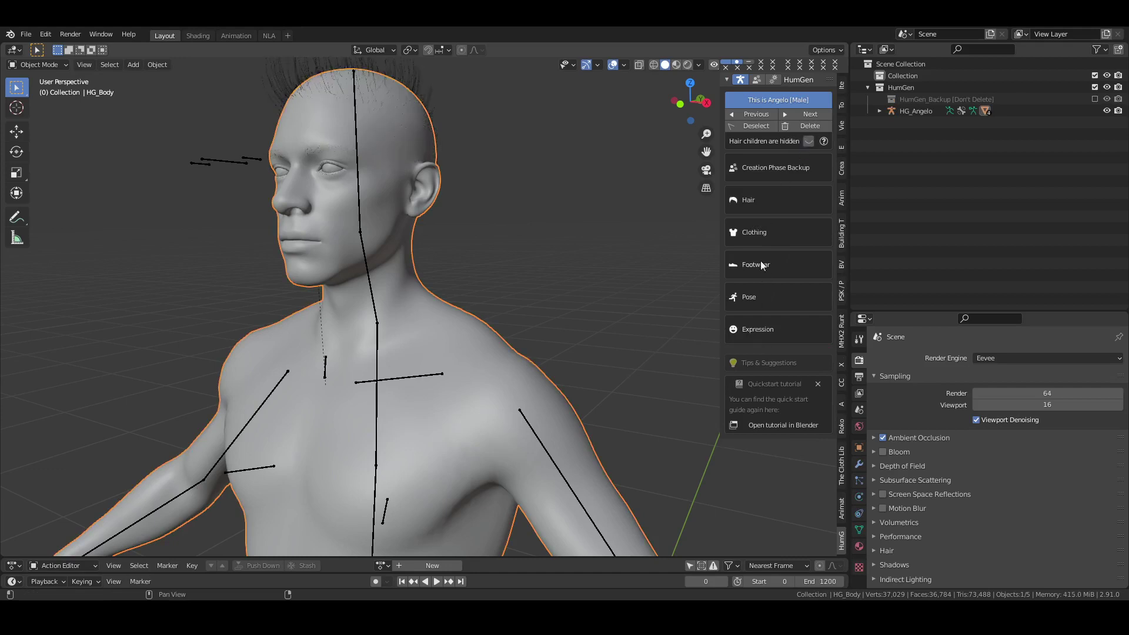
Dress the human in the Casual Weekday outfit from the Casual clothing category
{"action": "left_click", "coordinate": [761, 233]}
{"action": "left_click", "coordinate": [757, 398]}
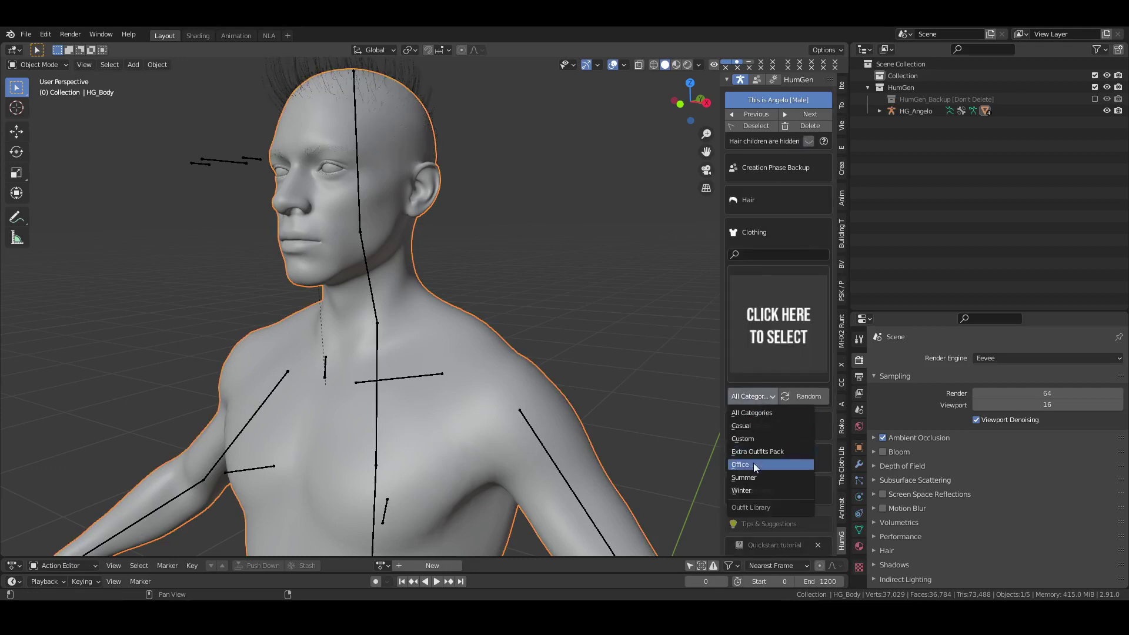
{"action": "left_click", "coordinate": [753, 427]}
{"action": "left_click", "coordinate": [759, 350]}
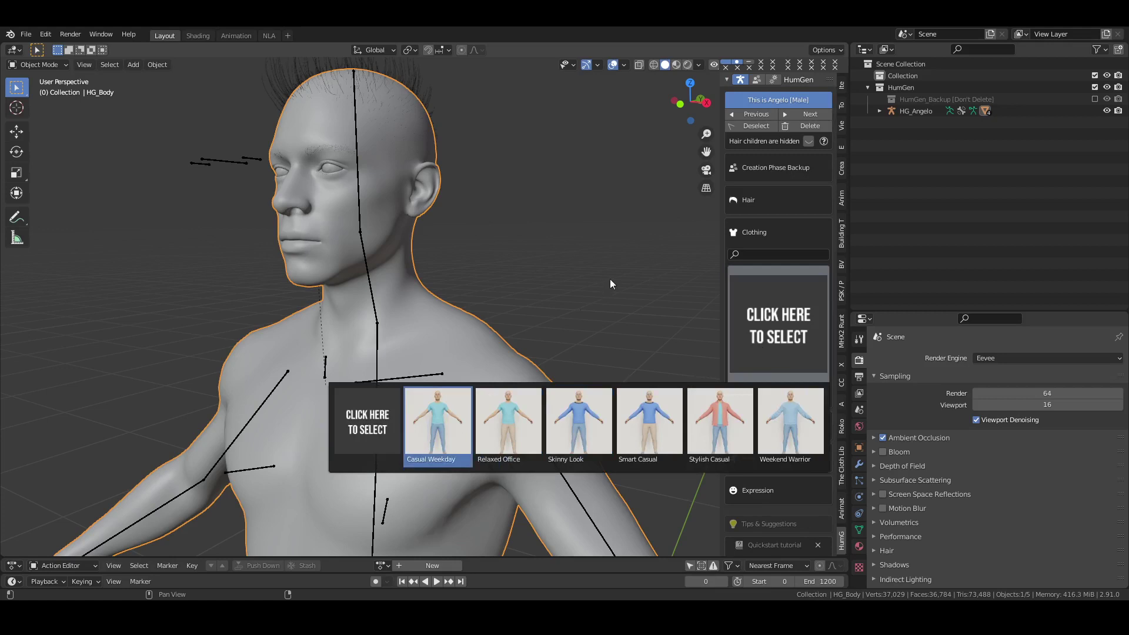
{"action": "scroll", "coordinate": [609, 277], "scroll_direction": "down", "scroll_amount": 5}
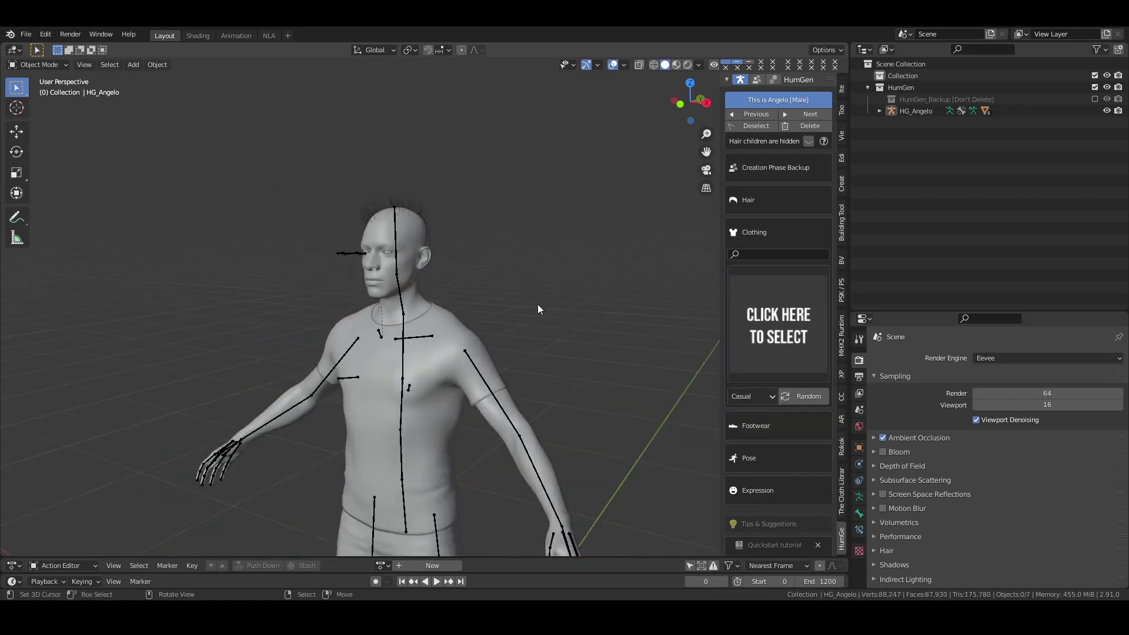
{"action": "middle_click_drag", "start_coordinate": [474, 358], "coordinate": [482, 186], "text": "shift"}
{"action": "middle_click_drag", "start_coordinate": [437, 272], "coordinate": [506, 279]}
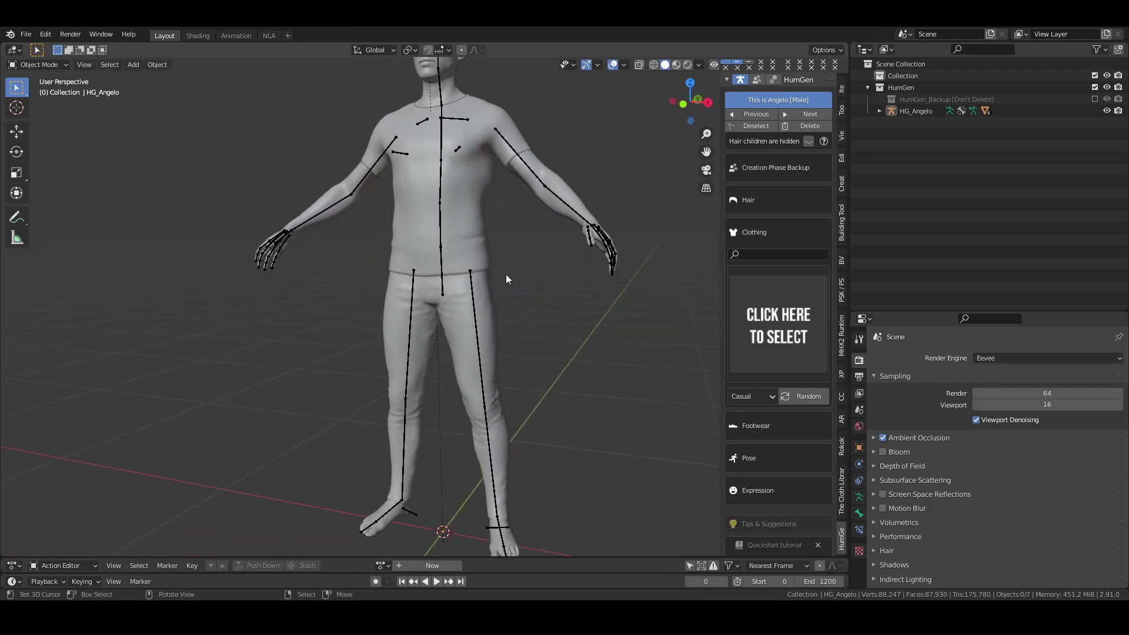
Delete the skinny jeans and the T-shirt from the human
{"action": "left_click", "coordinate": [490, 307]}
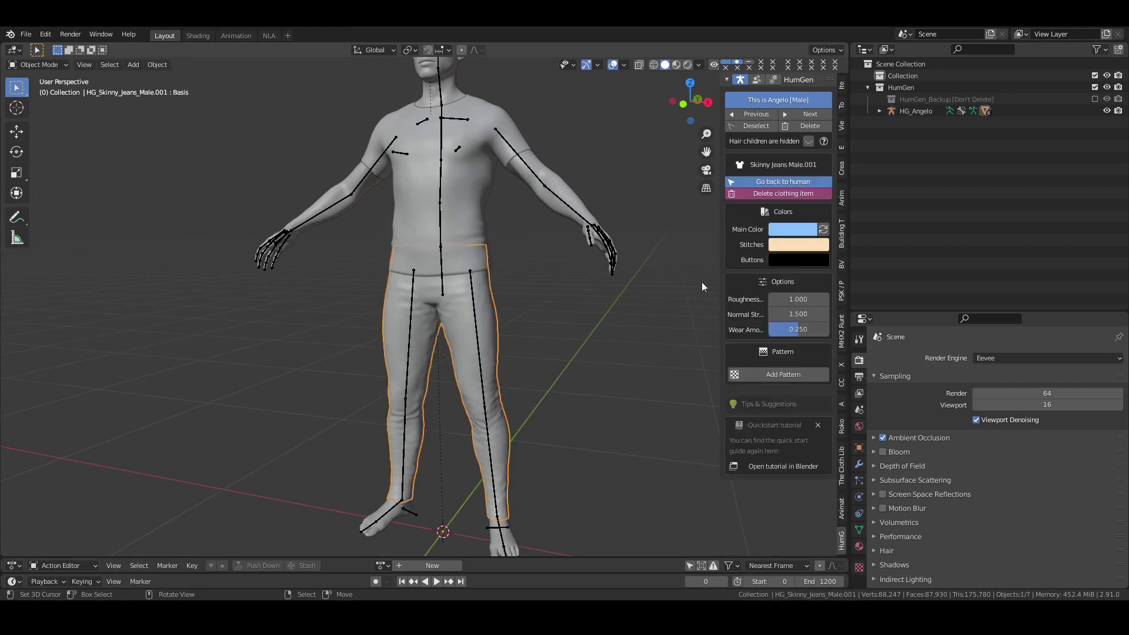
{"action": "left_click", "coordinate": [785, 192]}
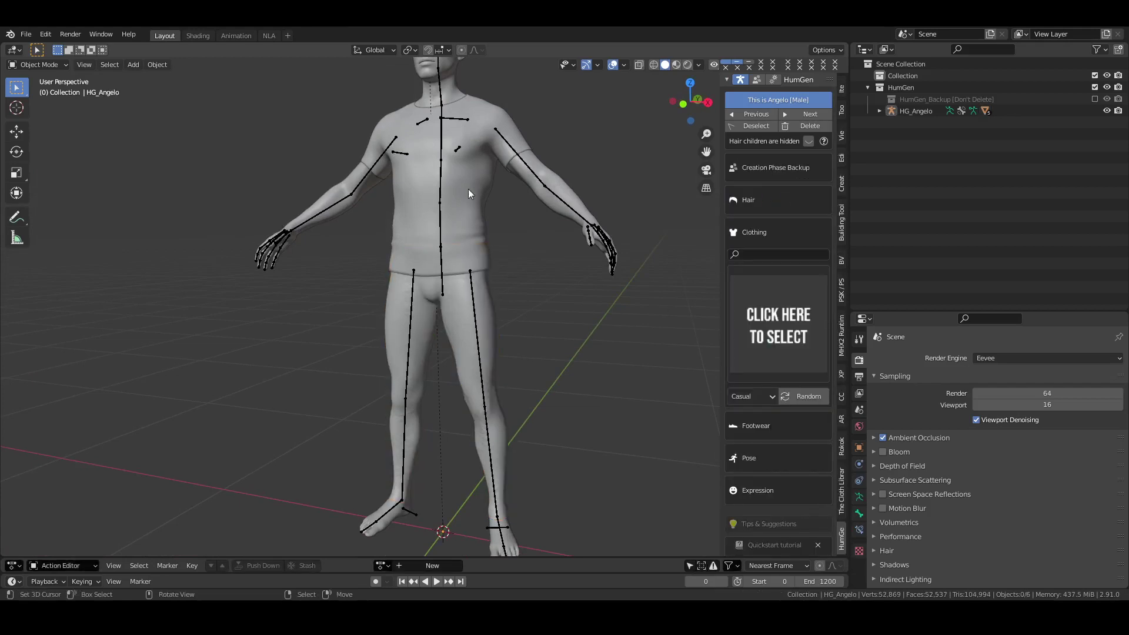
{"action": "left_click", "coordinate": [468, 189]}
{"action": "left_click", "coordinate": [777, 194]}
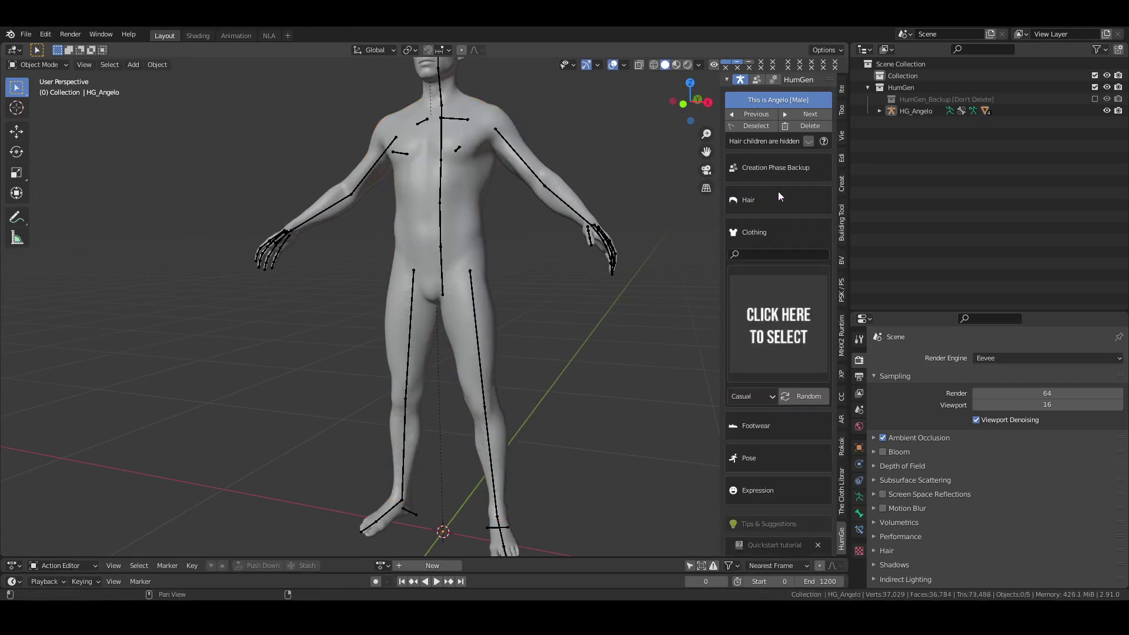
{"action": "left_click", "coordinate": [770, 232]}
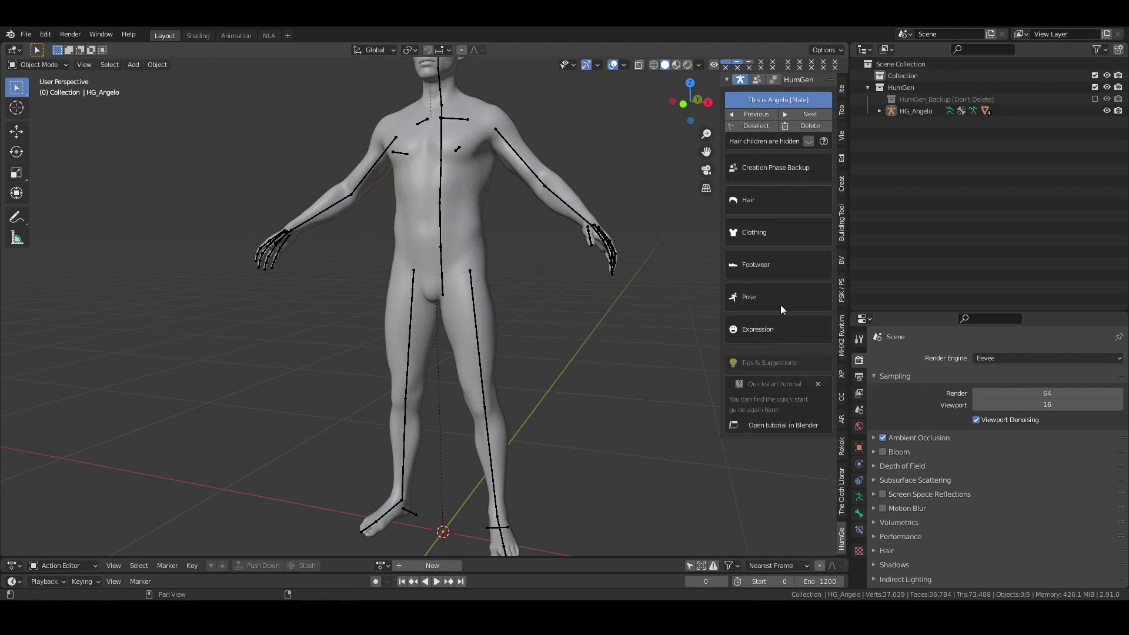
Dress the human in a Casual outfit again and delete only its T-shirt, keeping the trousers
{"action": "left_click", "coordinate": [765, 232]}
{"action": "left_click", "coordinate": [771, 341]}
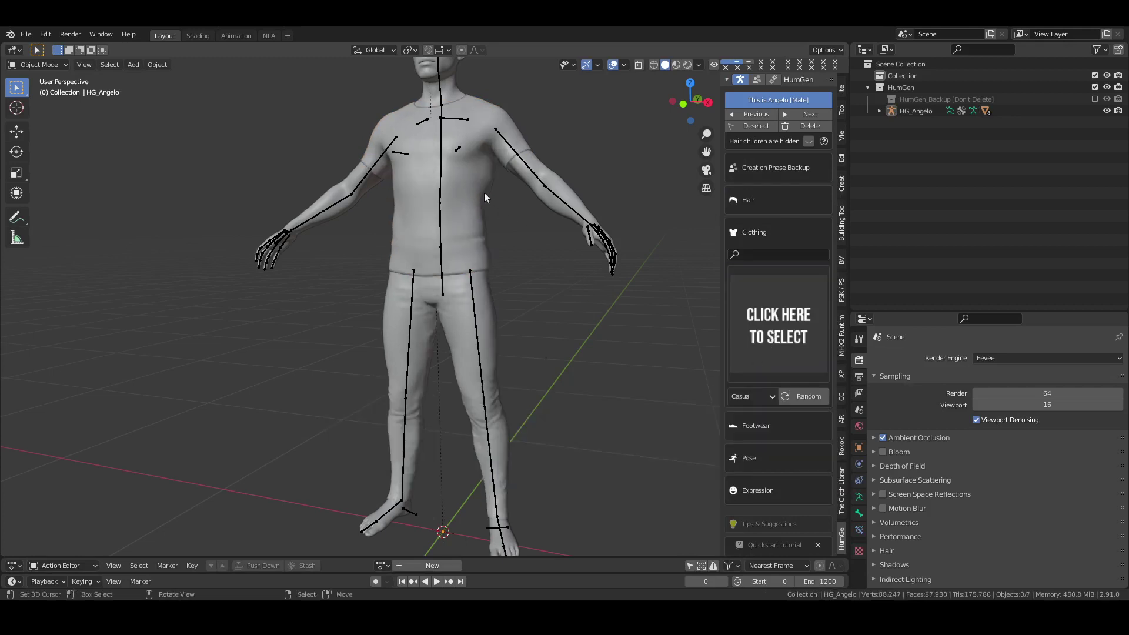
{"action": "left_click", "coordinate": [465, 181]}
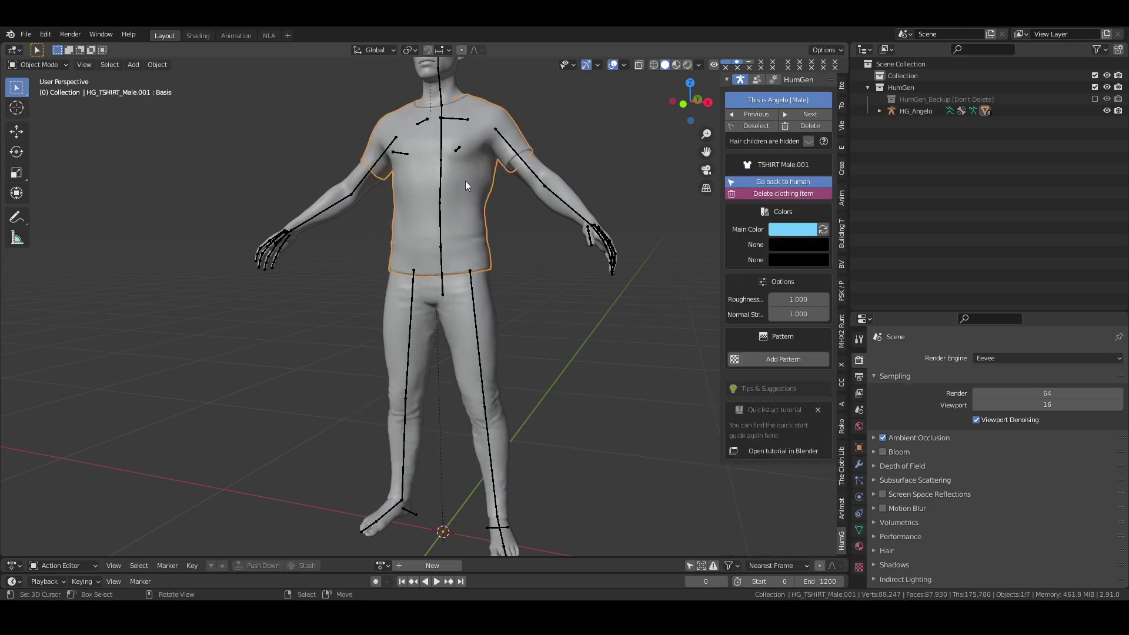
{"action": "left_click", "coordinate": [785, 195]}
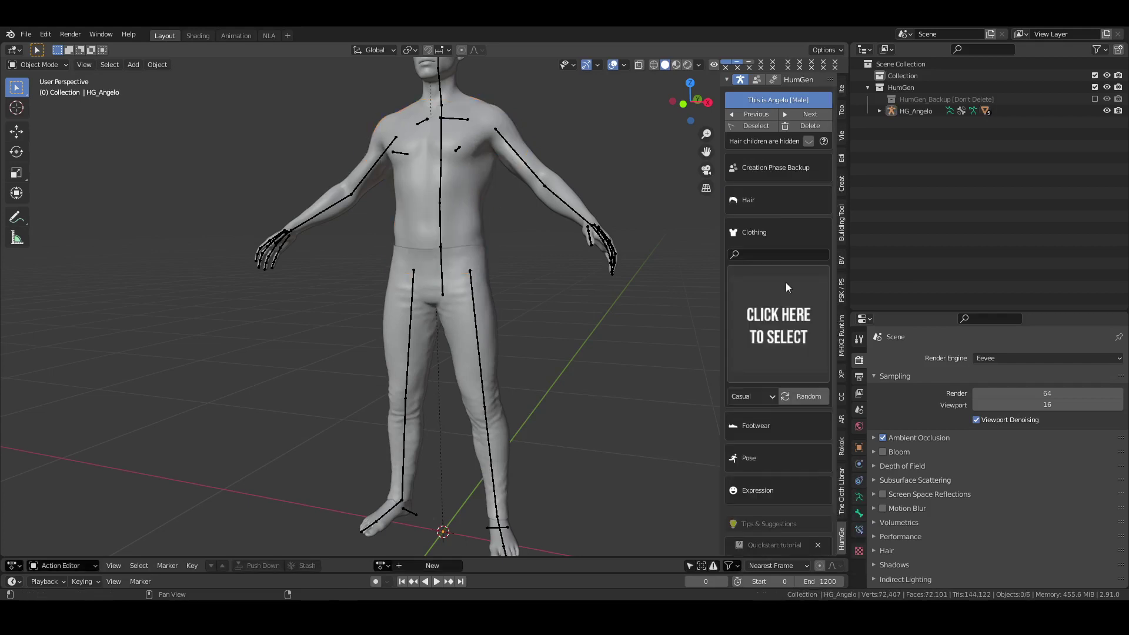
{"action": "left_click", "coordinate": [754, 234]}
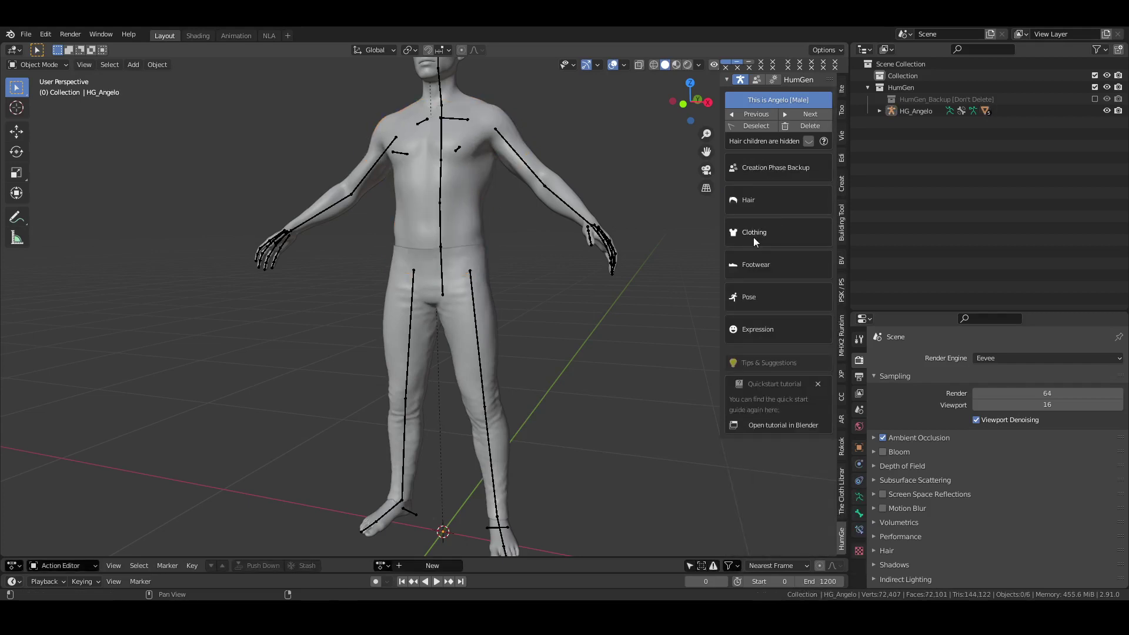
Add the long-sleeved male_shirt from the men cloth category of The Cloth Library Pro to the scene
{"action": "left_click", "coordinate": [842, 493]}
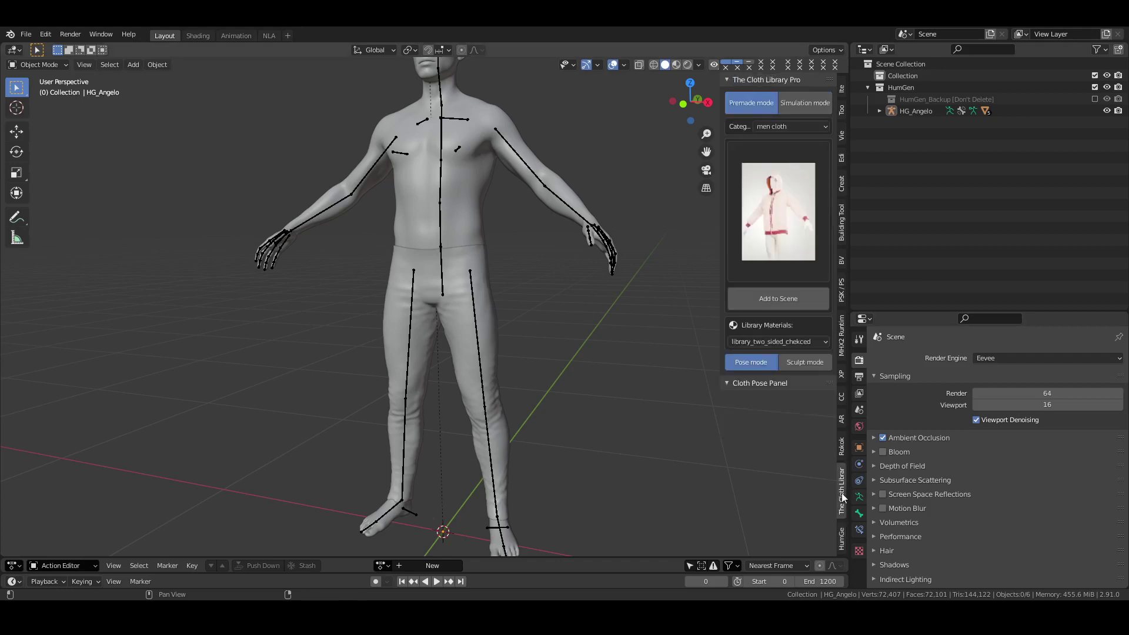
{"action": "left_click", "coordinate": [784, 127]}
{"action": "left_click", "coordinate": [785, 143]}
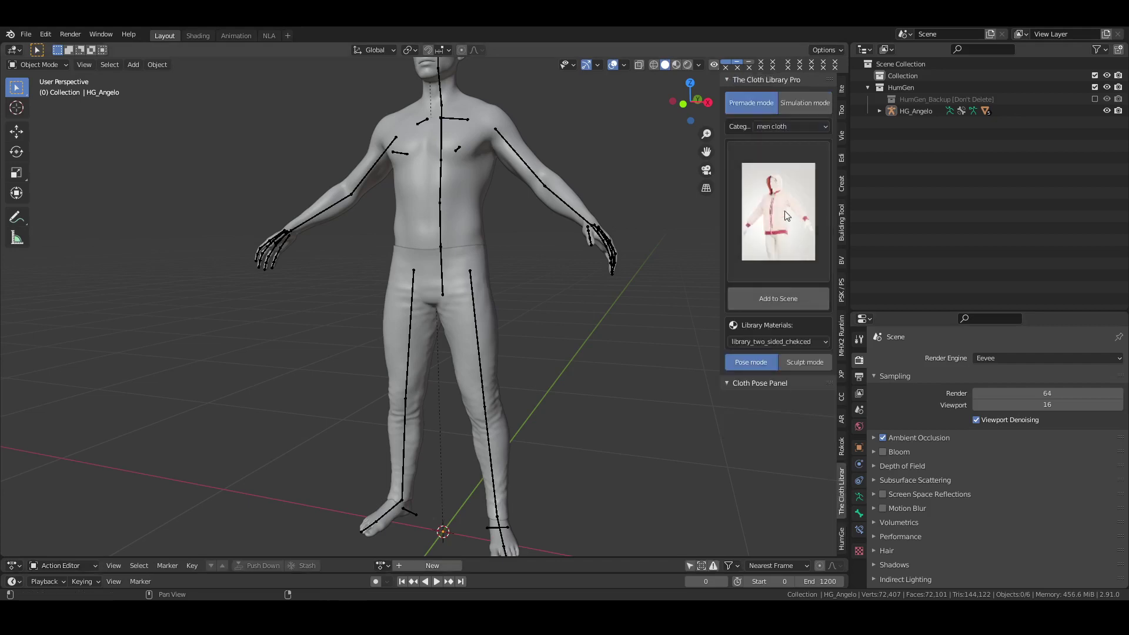
{"action": "left_click", "coordinate": [787, 215]}
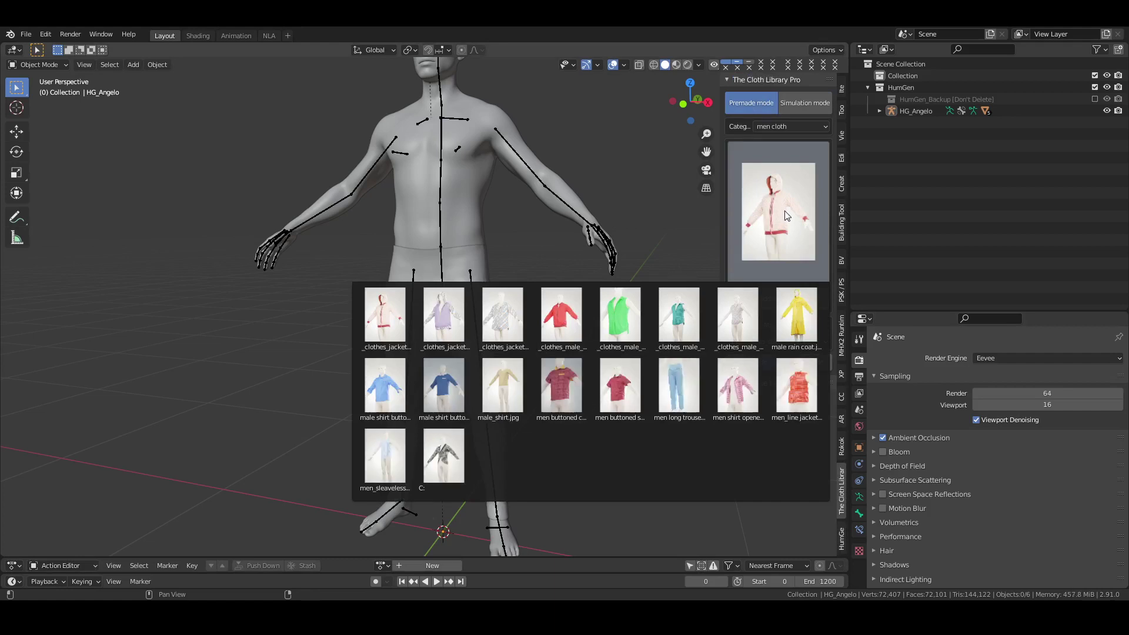
{"action": "left_click", "coordinate": [497, 386]}
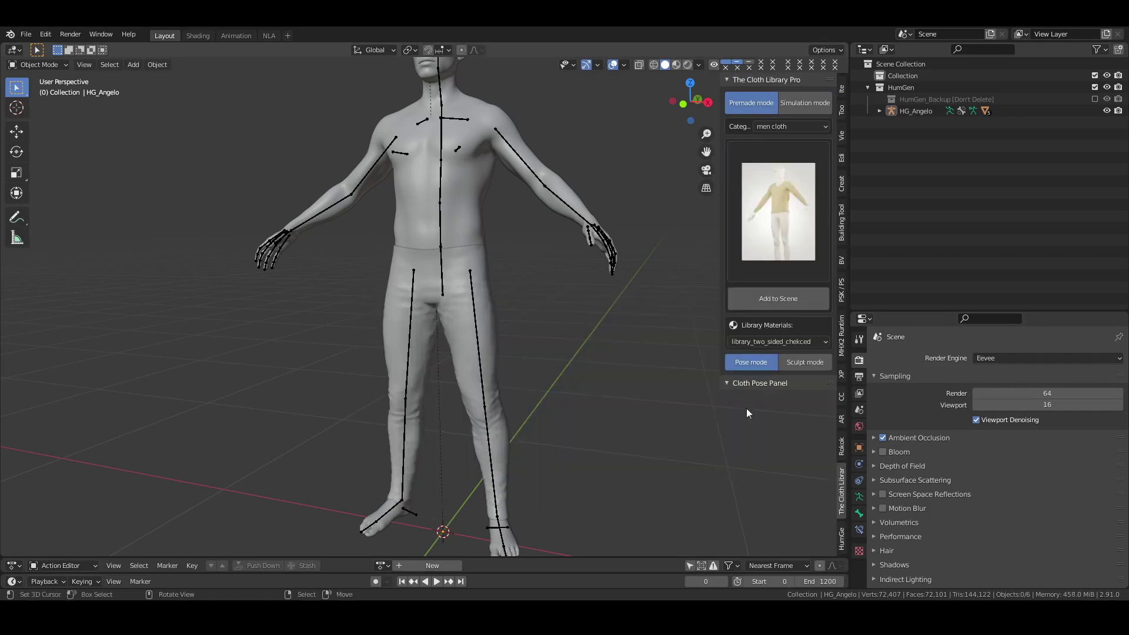
{"action": "left_click", "coordinate": [784, 300]}
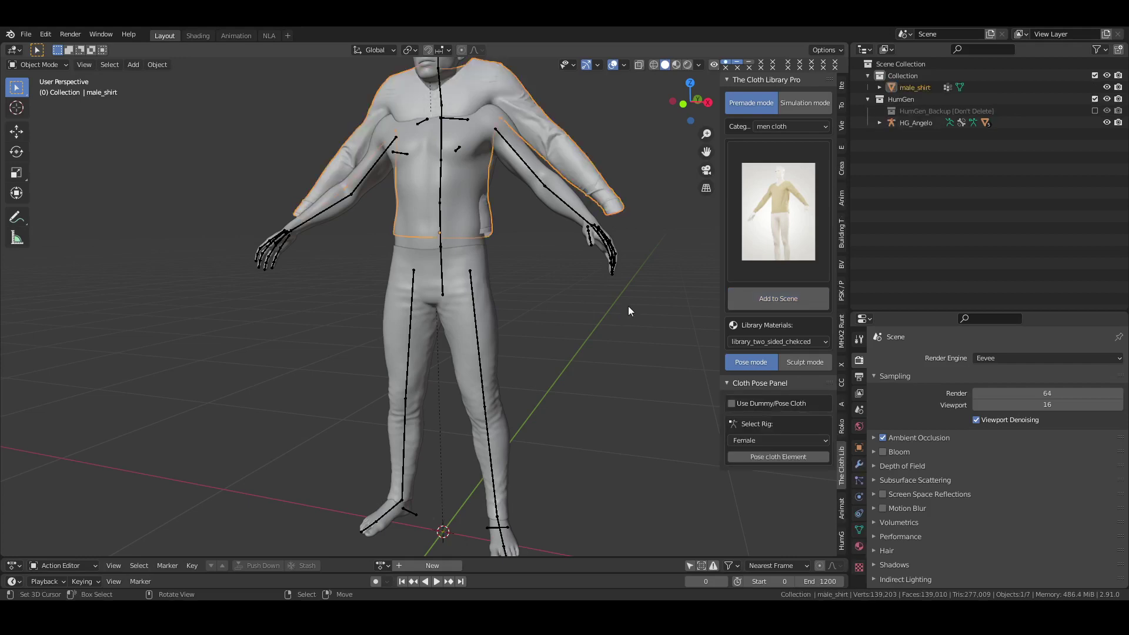
Move the shirt down and forward in the right side view to align it with the human's torso
{"action": "right_click", "coordinate": [531, 118]}
{"action": "key", "text": "KP_3"}
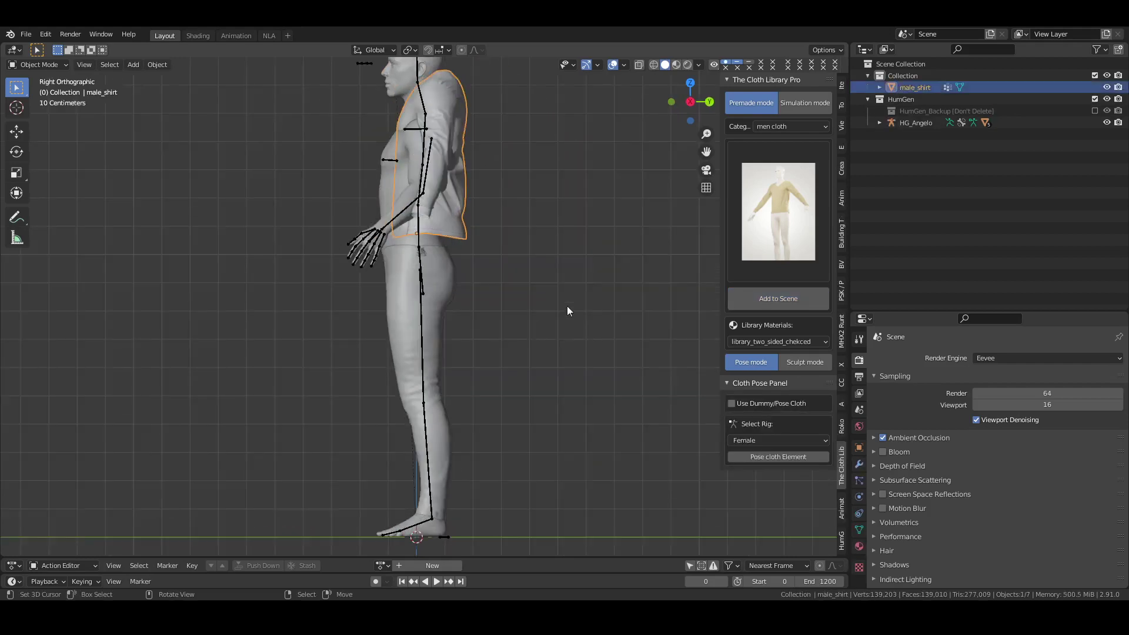
{"action": "middle_click_drag", "start_coordinate": [518, 197], "coordinate": [549, 267], "text": "shift"}
{"action": "key", "text": "shift+space"}
{"action": "key", "text": "g"}
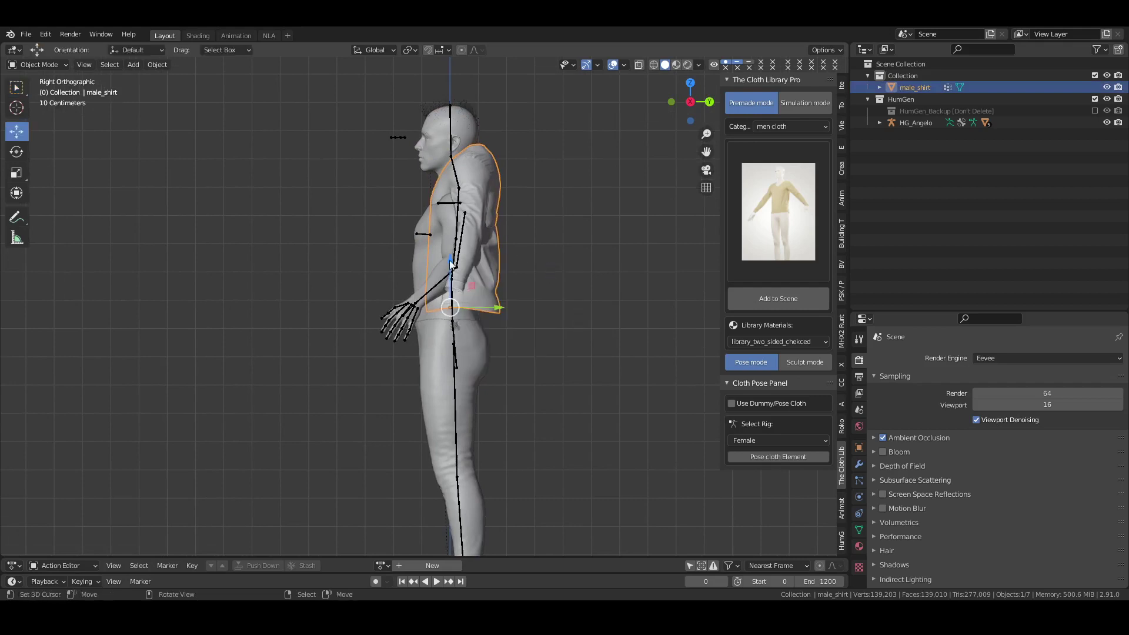
{"action": "left_click_drag", "start_coordinate": [449, 260], "coordinate": [452, 294]}
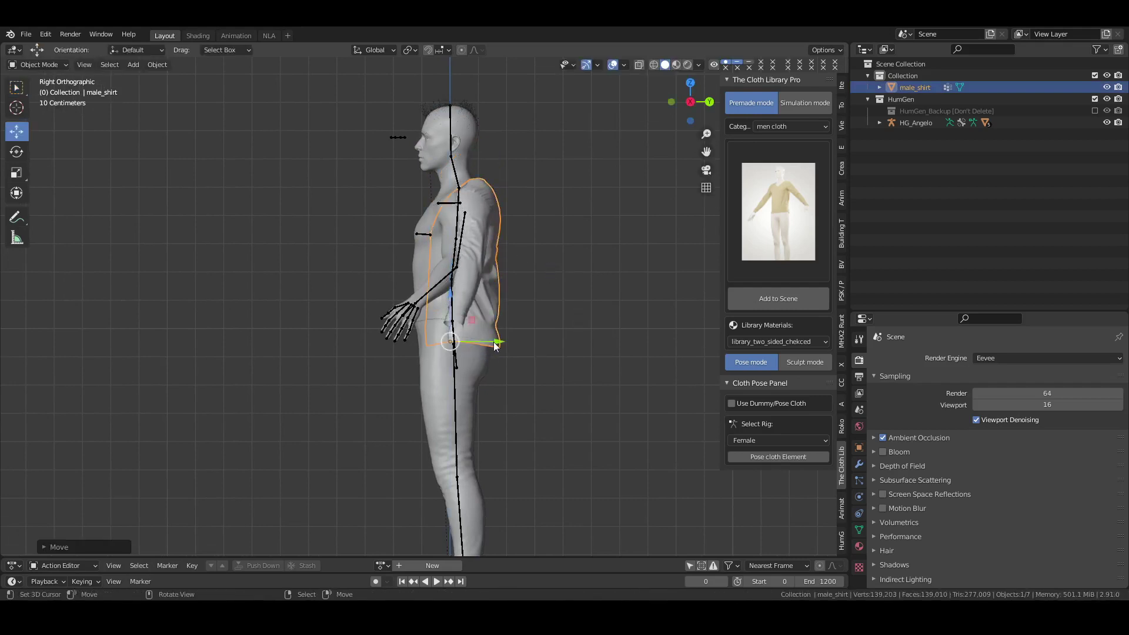
{"action": "left_click_drag", "start_coordinate": [495, 342], "coordinate": [437, 292]}
Sculpt the shirt from the top view with the Pose brush at 110 px radius, bending the cuffs towards the hands
{"action": "middle_click_drag", "start_coordinate": [333, 287], "coordinate": [305, 380]}
{"action": "scroll", "coordinate": [453, 312], "scroll_direction": "up", "scroll_amount": 2}
{"action": "key", "text": "KP_7"}
{"action": "scroll", "coordinate": [450, 395], "scroll_direction": "up", "scroll_amount": 1}
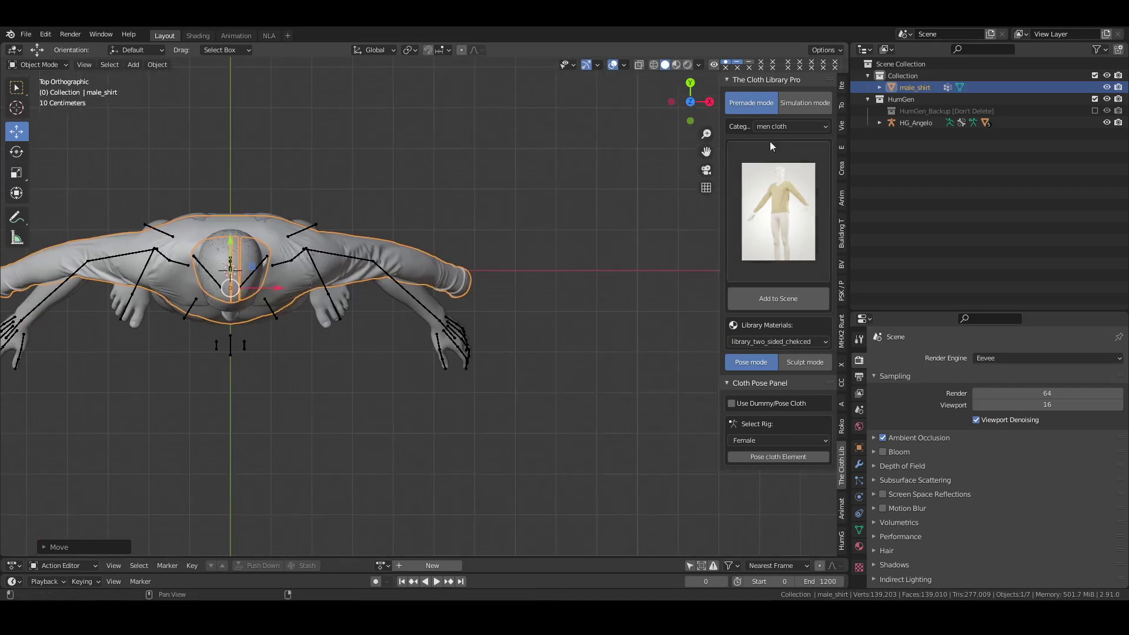
{"action": "key", "text": "m"}
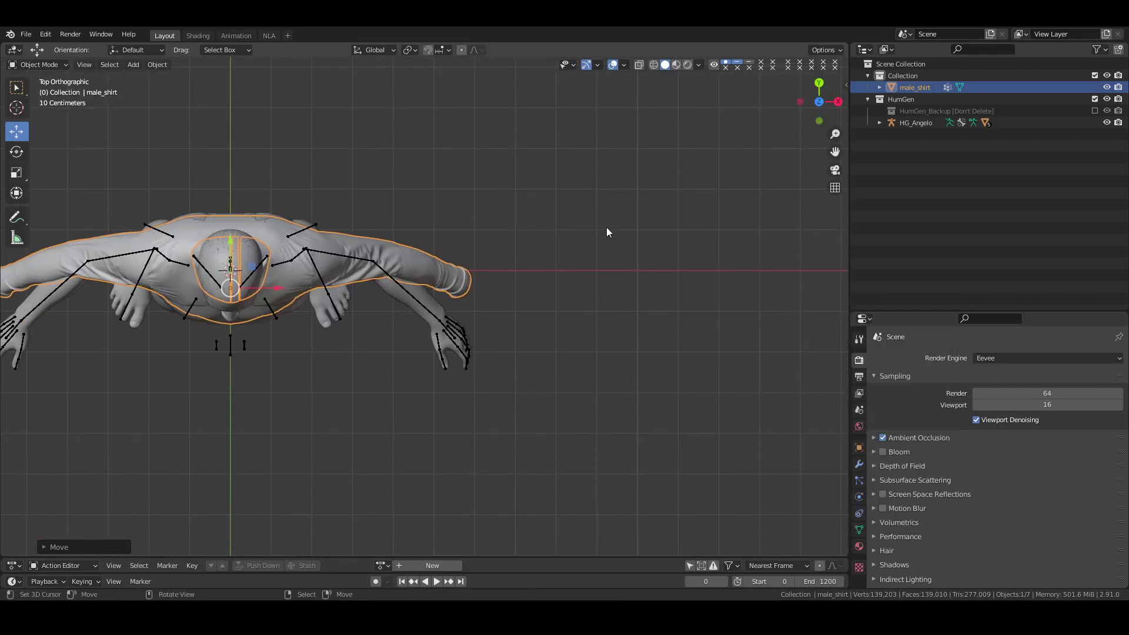
{"action": "left_click", "coordinate": [57, 65]}
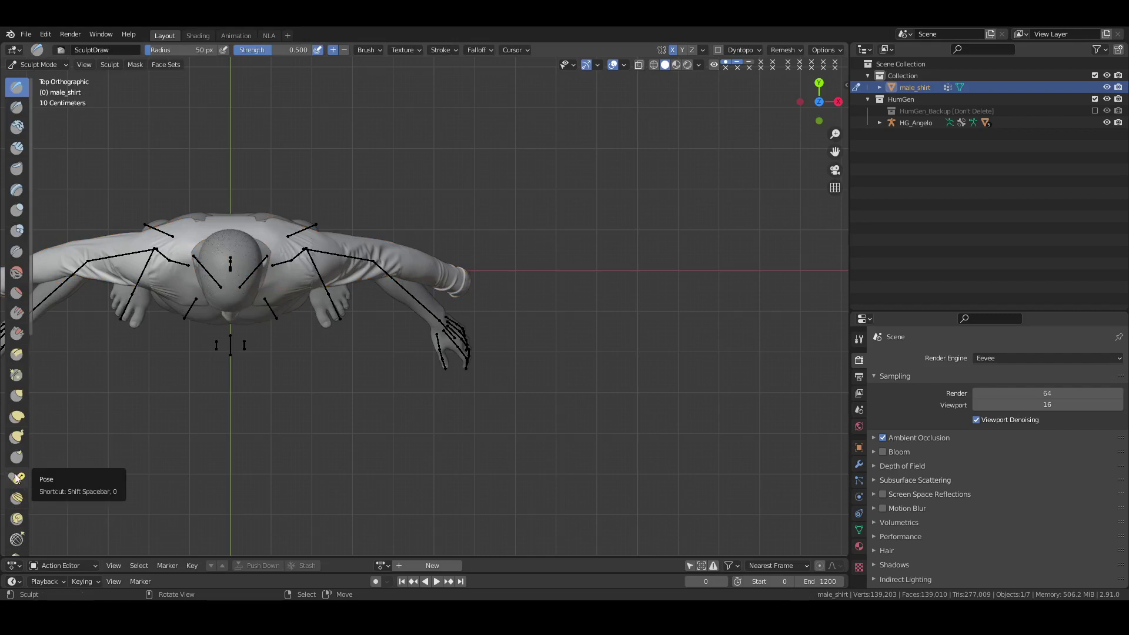
{"action": "left_click", "coordinate": [17, 478]}
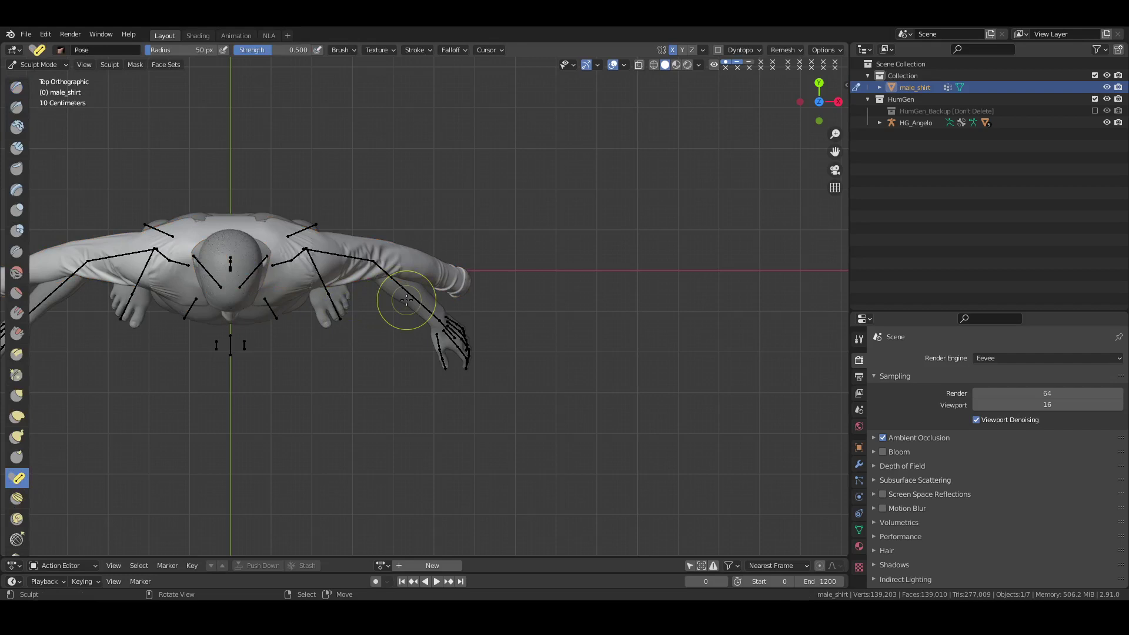
{"action": "key", "text": "f"}
{"action": "left_click", "coordinate": [481, 300]}
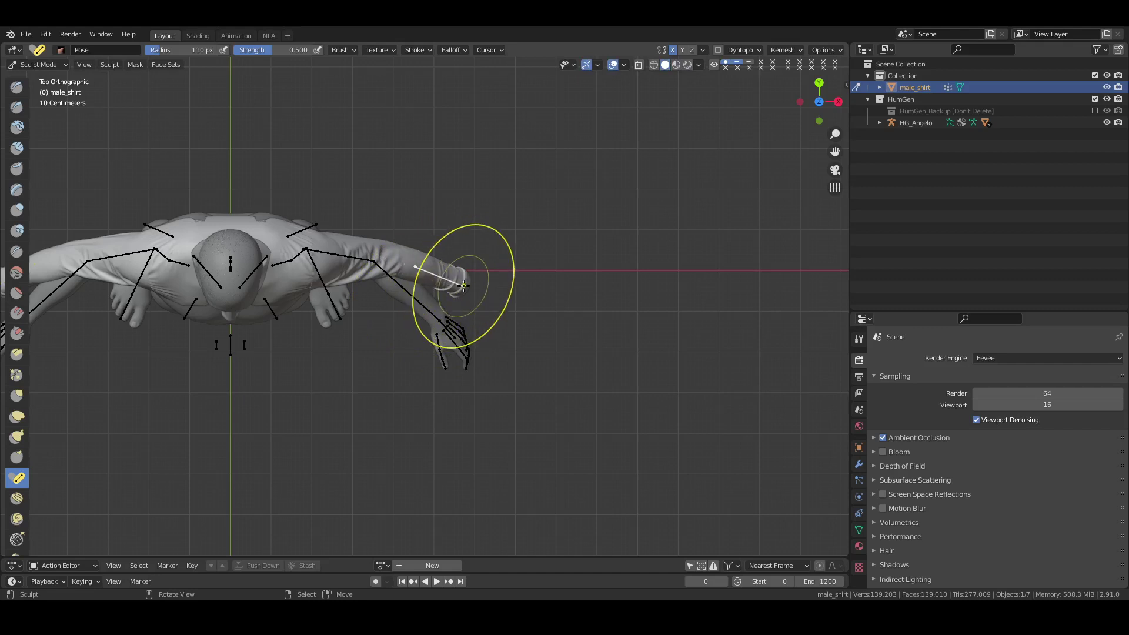
{"action": "mouse_move", "coordinate": [464, 285]}
{"action": "left_mouse_down"}
{"action": "mouse_move", "coordinate": [469, 278]}
{"action": "mouse_move", "coordinate": [474, 295]}
{"action": "left_mouse_up"}
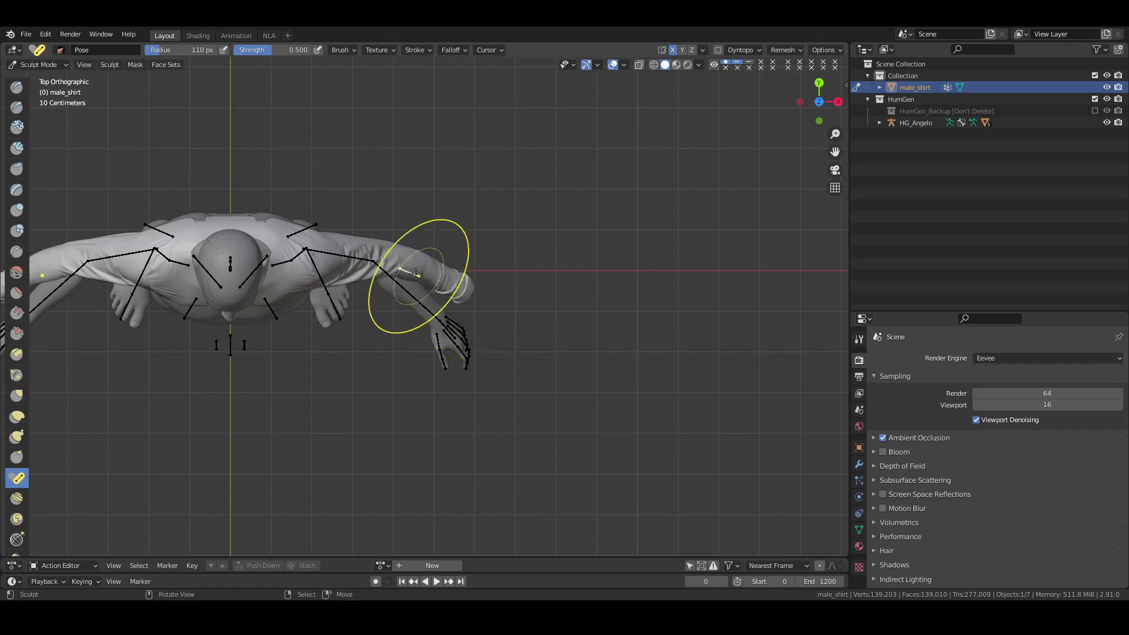
Enlarge the Pose brush radius to 220 px and bend the lower sleeves forward along the human's forearms
{"action": "key", "text": "f"}
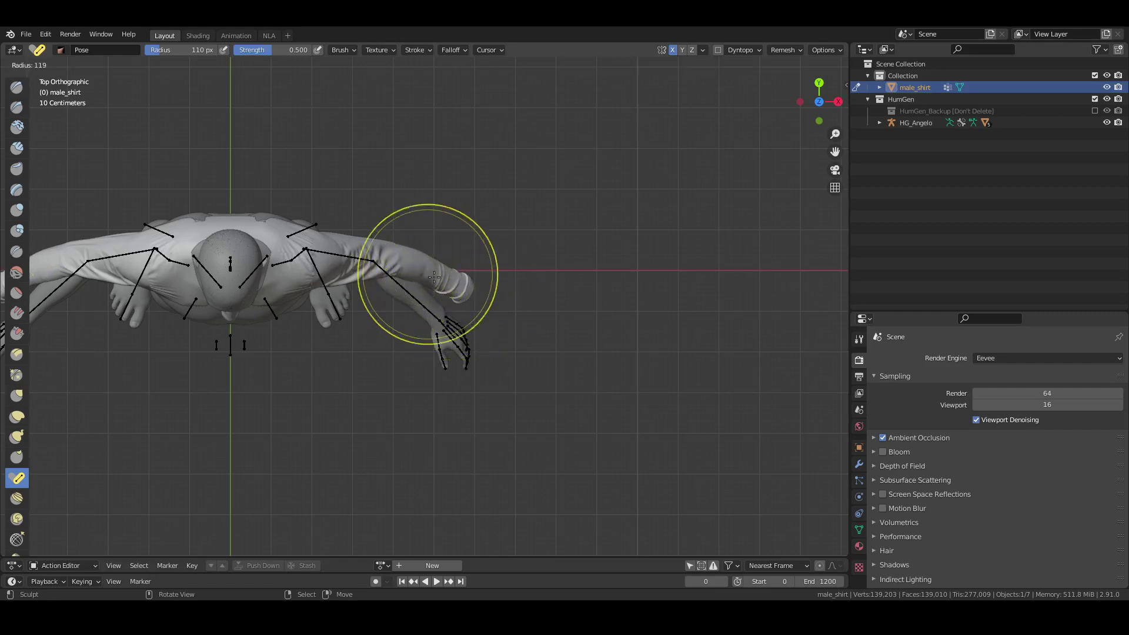
{"action": "left_click", "coordinate": [447, 281]}
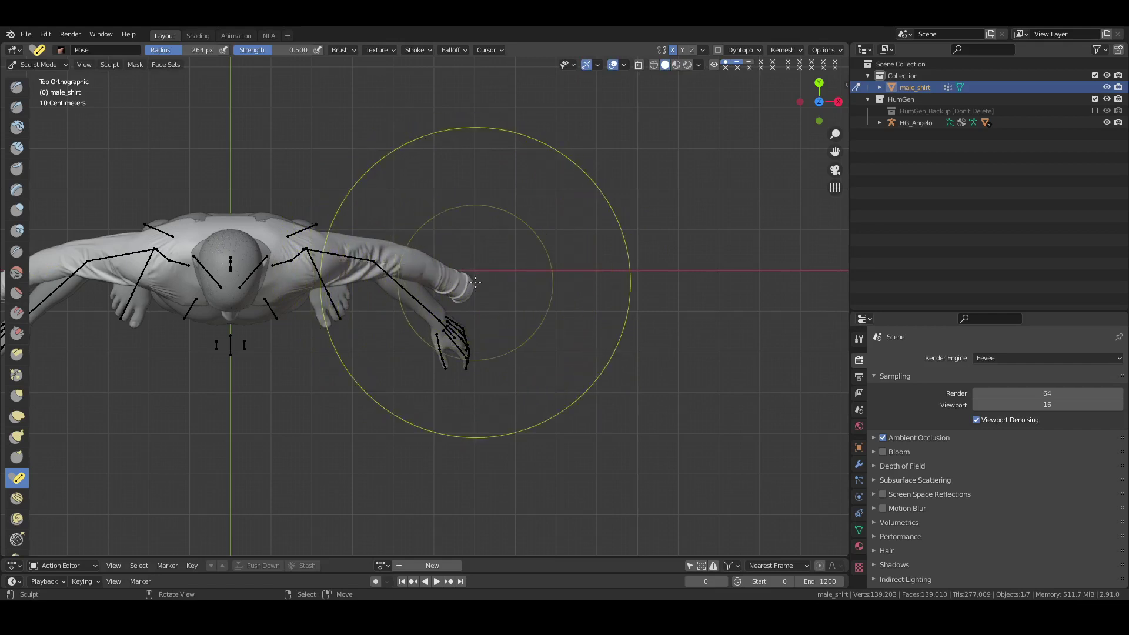
{"action": "key", "text": "f"}
{"action": "left_click", "coordinate": [447, 278]}
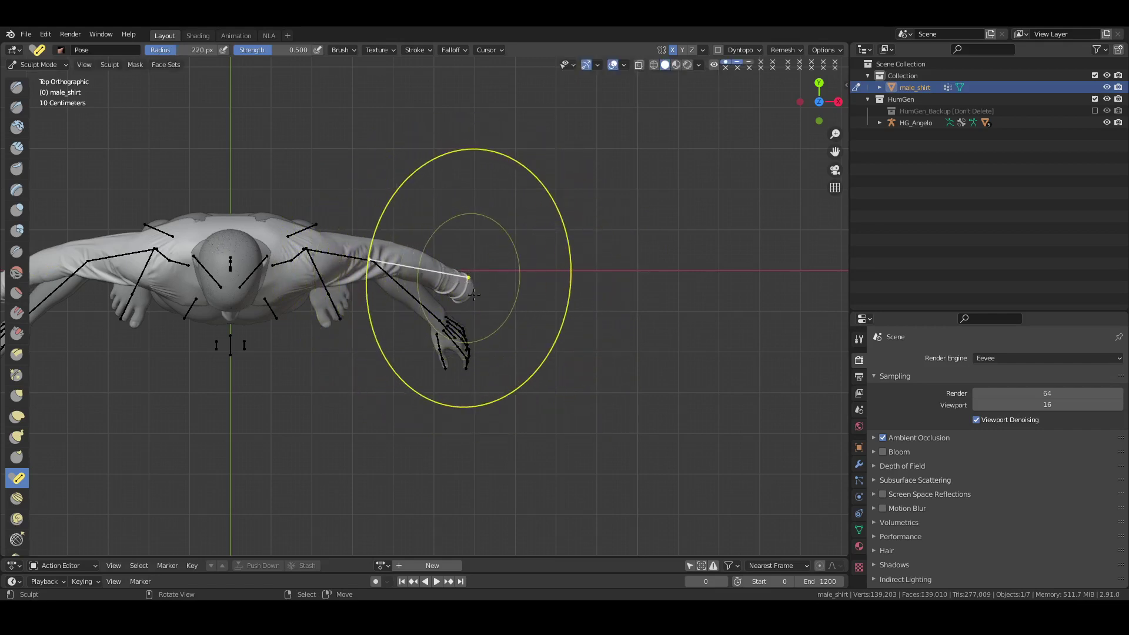
{"action": "left_click_drag", "start_coordinate": [474, 294], "coordinate": [464, 335]}
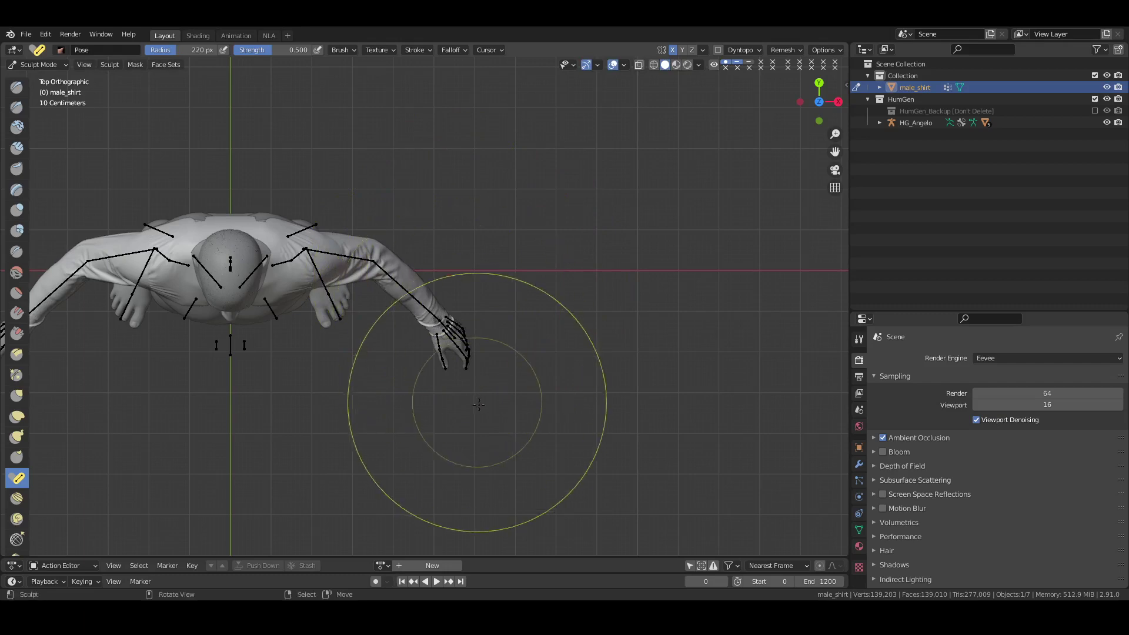
Pull the sleeves over the forearms from the front with the Elastic Deform brush at 104 px radius
{"action": "mouse_move", "coordinate": [476, 405]}
{"action": "middle_mouse_down"}
{"action": "mouse_move", "coordinate": [295, 309]}
{"action": "mouse_move", "coordinate": [117, 364]}
{"action": "middle_mouse_up"}
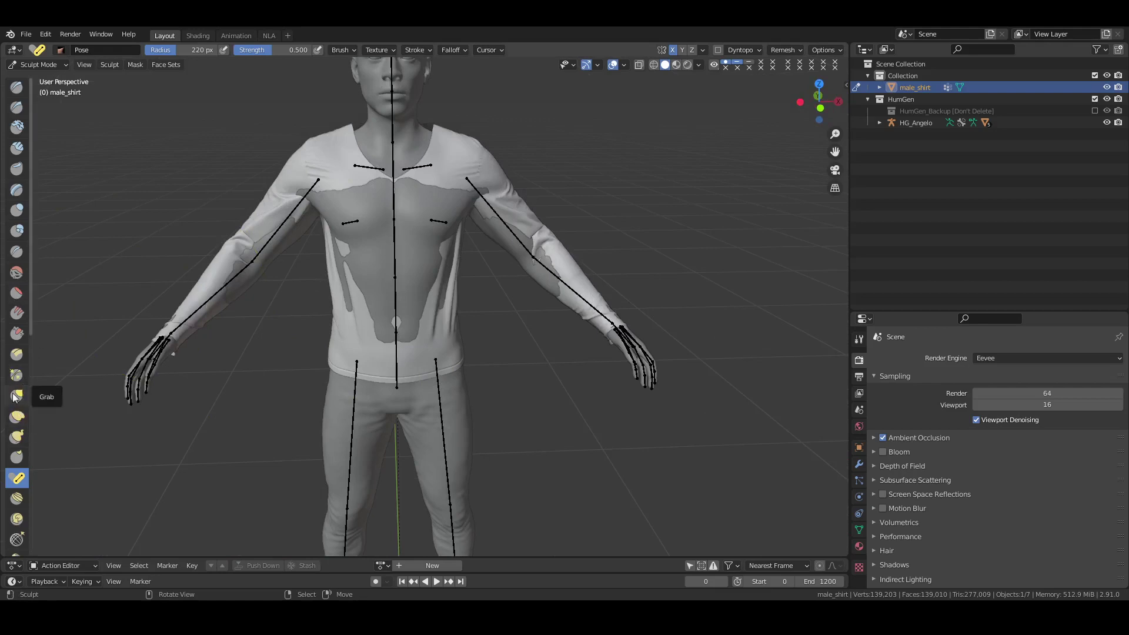
{"action": "left_click", "coordinate": [16, 416]}
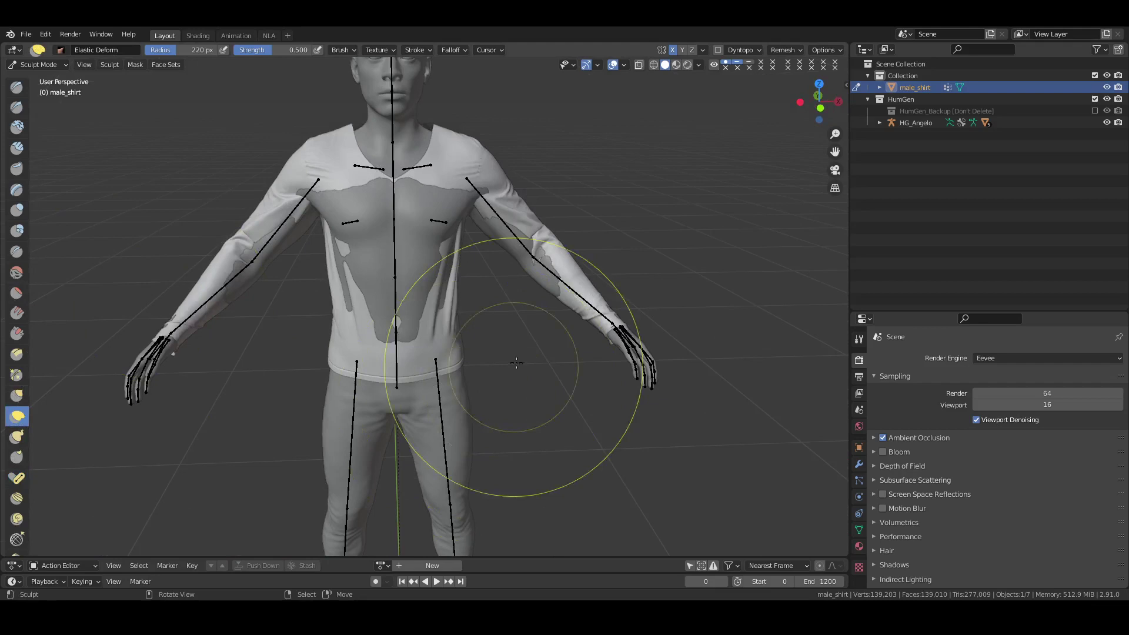
{"action": "key", "text": "f"}
{"action": "left_click", "coordinate": [544, 362]}
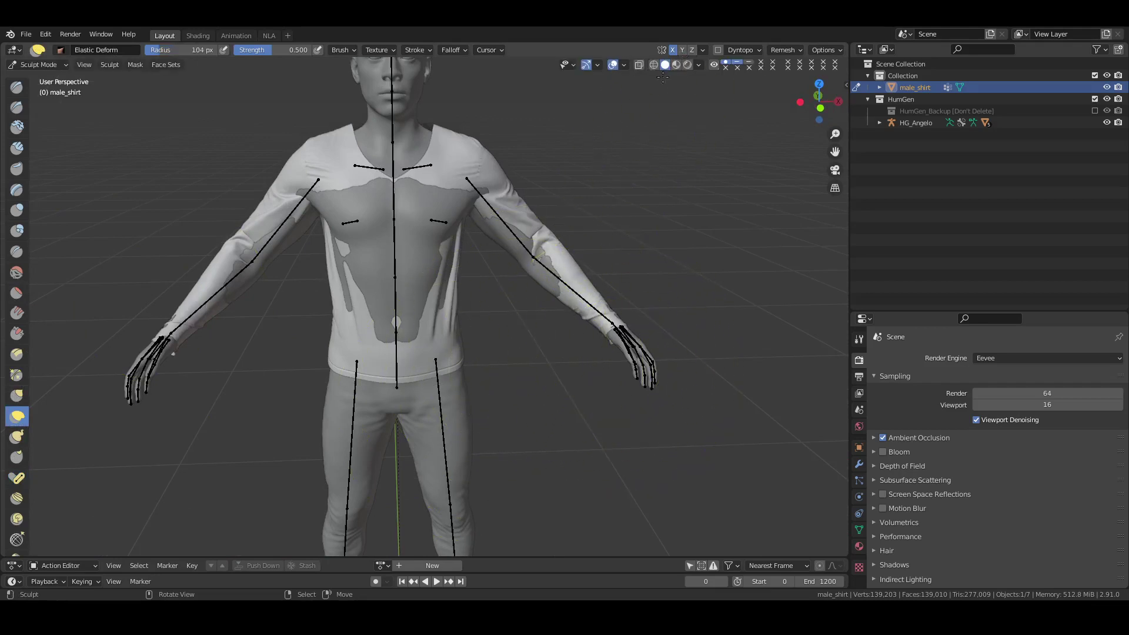
{"action": "mouse_move", "coordinate": [521, 252]}
{"action": "left_mouse_down"}
{"action": "mouse_move", "coordinate": [606, 290]}
{"action": "mouse_move", "coordinate": [609, 313]}
{"action": "left_mouse_up"}
{"action": "middle_click_drag", "start_coordinate": [608, 313], "coordinate": [579, 295]}
{"action": "left_click_drag", "start_coordinate": [607, 334], "coordinate": [573, 263]}
{"action": "middle_click_drag", "start_coordinate": [573, 263], "coordinate": [471, 252]}
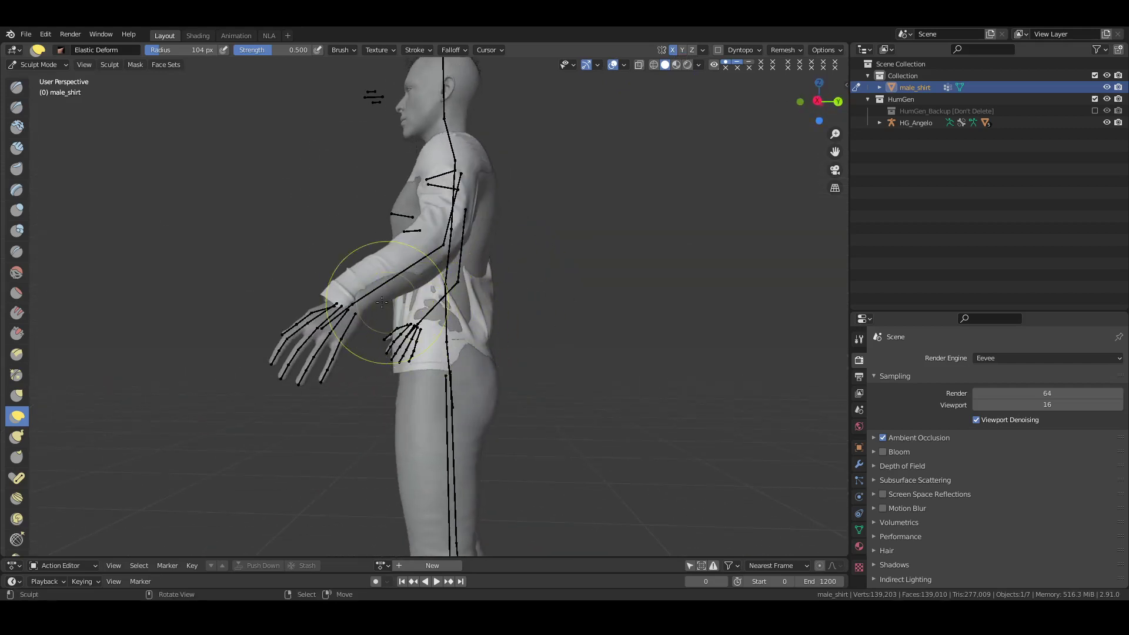
Deform the sleeves and shoulders from the side and rear so that the fabric wraps around the arms
{"action": "left_click_drag", "start_coordinate": [393, 304], "coordinate": [437, 306]}
{"action": "mouse_move", "coordinate": [371, 290]}
{"action": "left_mouse_down"}
{"action": "mouse_move", "coordinate": [450, 310]}
{"action": "mouse_move", "coordinate": [447, 297]}
{"action": "left_mouse_up"}
{"action": "mouse_move", "coordinate": [459, 283]}
{"action": "middle_mouse_down"}
{"action": "mouse_move", "coordinate": [368, 283]}
{"action": "mouse_move", "coordinate": [414, 284]}
{"action": "middle_mouse_up"}
{"action": "mouse_move", "coordinate": [306, 278]}
{"action": "left_mouse_down"}
{"action": "mouse_move", "coordinate": [306, 295]}
{"action": "mouse_move", "coordinate": [318, 285]}
{"action": "left_mouse_up"}
{"action": "middle_click_drag", "start_coordinate": [412, 272], "coordinate": [339, 246]}
{"action": "left_click_drag", "start_coordinate": [358, 196], "coordinate": [373, 201]}
{"action": "mouse_move", "coordinate": [373, 219]}
{"action": "middle_mouse_down"}
{"action": "mouse_move", "coordinate": [412, 211]}
{"action": "mouse_move", "coordinate": [578, 304]}
{"action": "middle_mouse_up"}
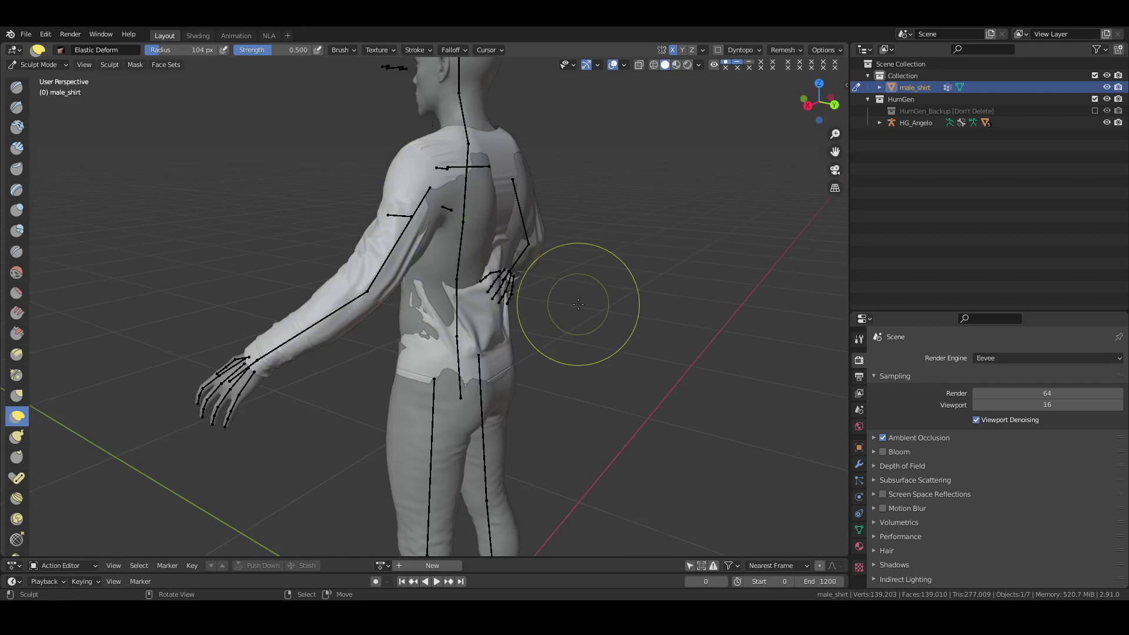
Reduce the Elastic Deform radius to 64 px and pull the shirt's back outward over the human's back
{"action": "key", "text": "f"}
{"action": "left_click", "coordinate": [555, 304]}
{"action": "middle_click_drag", "start_coordinate": [457, 199], "coordinate": [488, 212]}
{"action": "left_click_drag", "start_coordinate": [489, 211], "coordinate": [522, 219]}
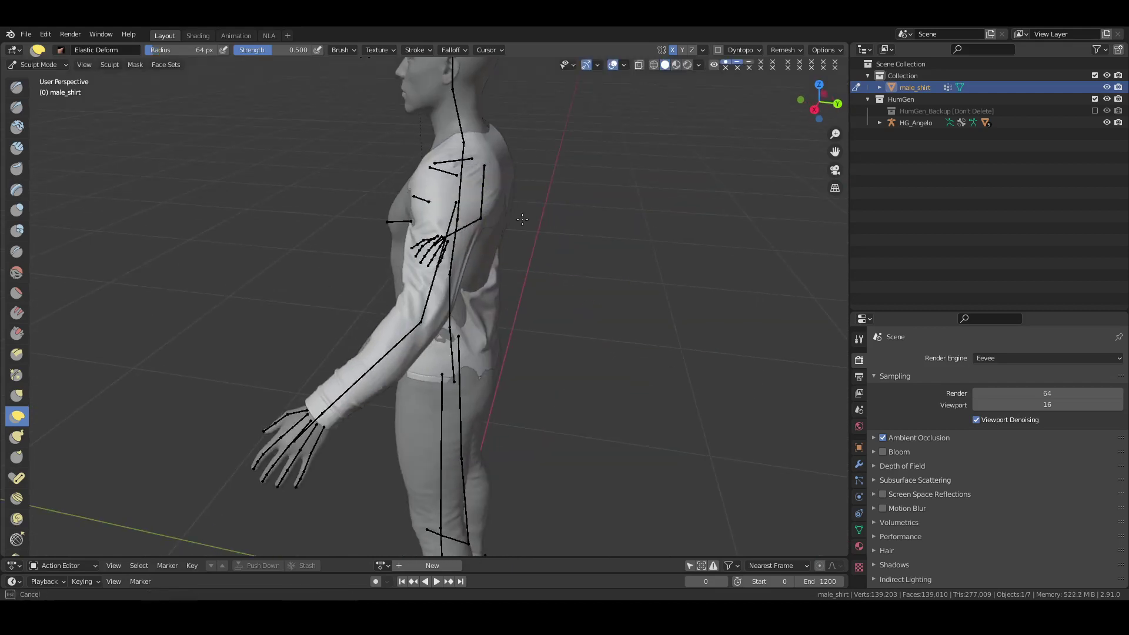
{"action": "middle_click_drag", "start_coordinate": [516, 220], "coordinate": [477, 213]}
{"action": "mouse_move", "coordinate": [469, 257]}
{"action": "left_mouse_down"}
{"action": "mouse_move", "coordinate": [457, 277]}
{"action": "mouse_move", "coordinate": [463, 301]}
{"action": "left_mouse_up"}
{"action": "middle_click_drag", "start_coordinate": [534, 315], "coordinate": [410, 274]}
{"action": "mouse_move", "coordinate": [387, 248]}
{"action": "left_mouse_down"}
{"action": "mouse_move", "coordinate": [360, 244]}
{"action": "mouse_move", "coordinate": [361, 232]}
{"action": "left_mouse_up"}
Enlarge the Elastic Deform radius to 110 px and pull the shirt's lower back and hem out over the hips
{"action": "key", "text": "f"}
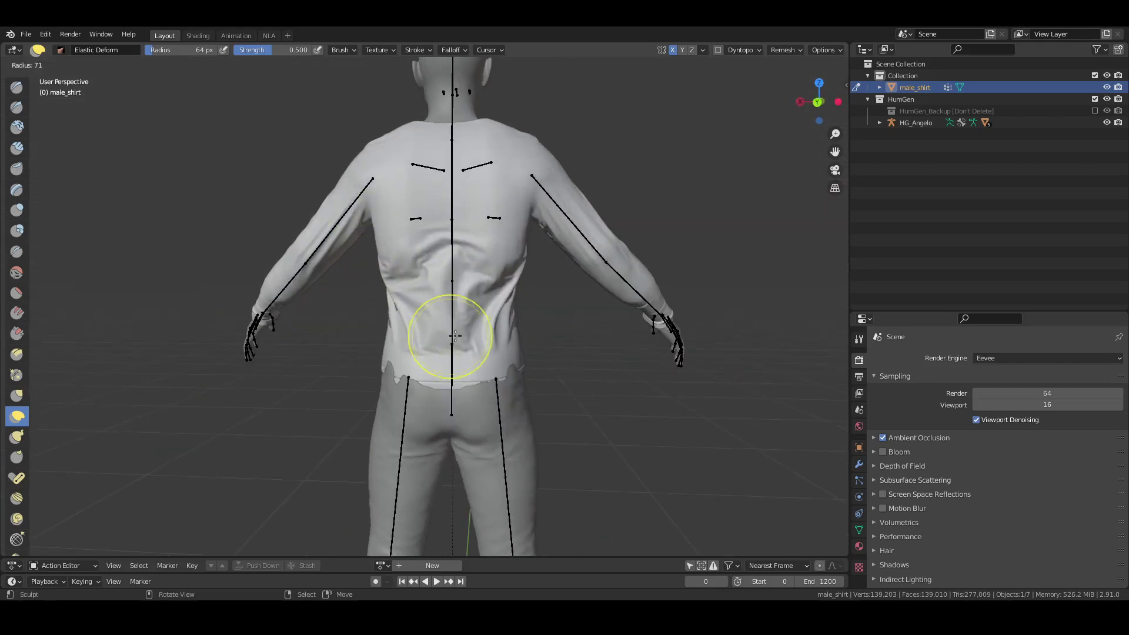
{"action": "left_click", "coordinate": [517, 339]}
{"action": "middle_click_drag", "start_coordinate": [436, 333], "coordinate": [420, 333]}
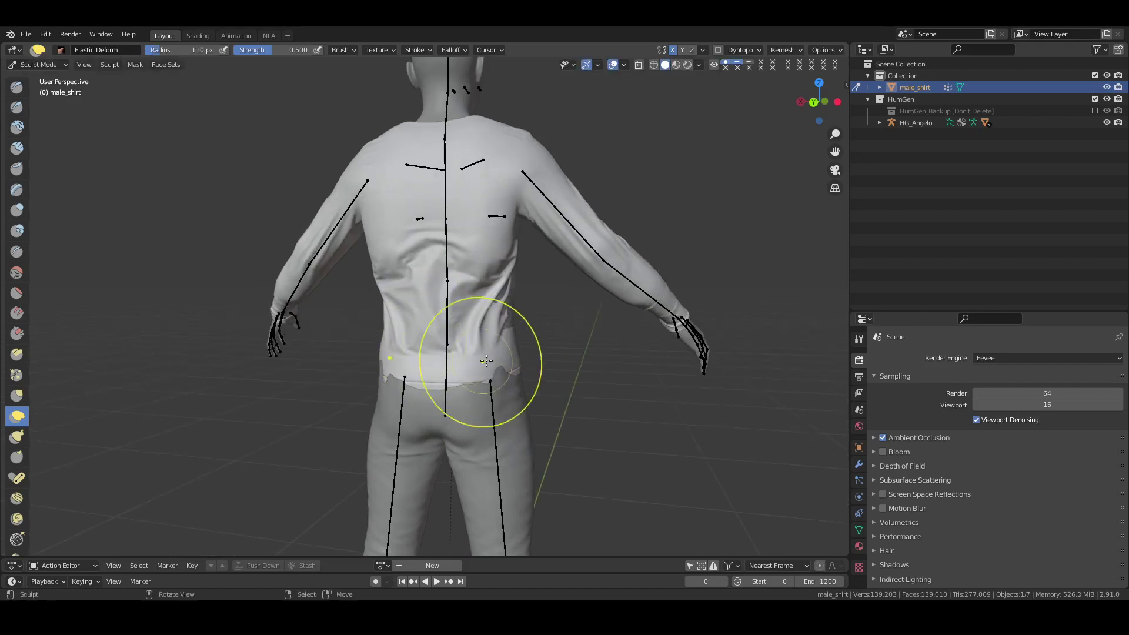
{"action": "left_click_drag", "start_coordinate": [504, 371], "coordinate": [532, 372]}
{"action": "left_click_drag", "start_coordinate": [502, 316], "coordinate": [520, 312]}
{"action": "middle_click_drag", "start_coordinate": [488, 368], "coordinate": [374, 369]}
{"action": "left_click_drag", "start_coordinate": [374, 368], "coordinate": [440, 361]}
Pull the shirt's front and sides outward so that the fabric covers the chest, ribs and armpits
{"action": "left_click_drag", "start_coordinate": [387, 263], "coordinate": [402, 255]}
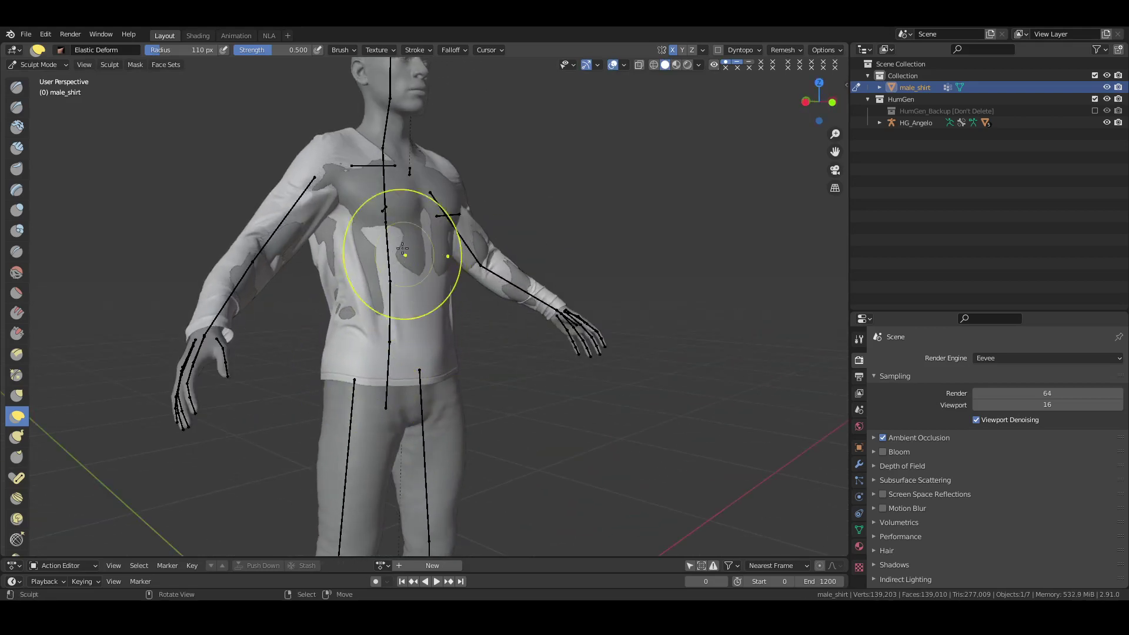
{"action": "mouse_move", "coordinate": [388, 204]}
{"action": "left_mouse_down"}
{"action": "mouse_move", "coordinate": [411, 200]}
{"action": "mouse_move", "coordinate": [372, 188]}
{"action": "left_mouse_up"}
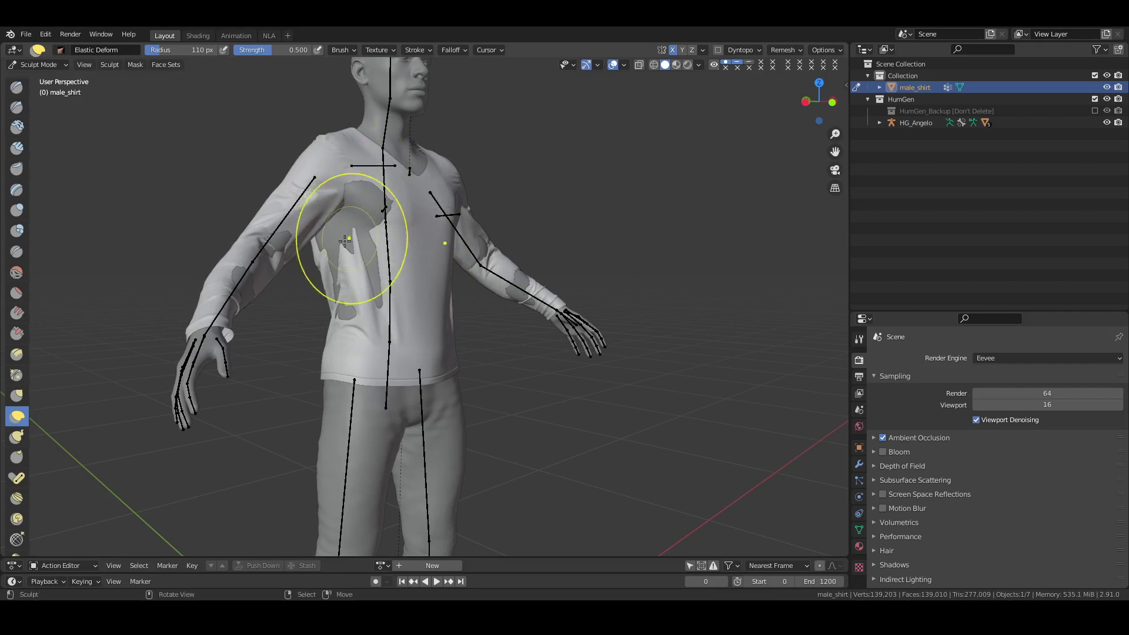
{"action": "mouse_move", "coordinate": [382, 264]}
{"action": "middle_mouse_down"}
{"action": "mouse_move", "coordinate": [351, 286]}
{"action": "mouse_move", "coordinate": [348, 315]}
{"action": "middle_mouse_up"}
{"action": "mouse_move", "coordinate": [347, 315]}
{"action": "left_mouse_down"}
{"action": "mouse_move", "coordinate": [347, 350]}
{"action": "mouse_move", "coordinate": [335, 344]}
{"action": "left_mouse_up"}
{"action": "middle_click_drag", "start_coordinate": [327, 313], "coordinate": [394, 269]}
{"action": "left_click_drag", "start_coordinate": [319, 215], "coordinate": [298, 199]}
{"action": "mouse_move", "coordinate": [299, 198]}
{"action": "middle_mouse_down"}
{"action": "mouse_move", "coordinate": [385, 211]}
{"action": "mouse_move", "coordinate": [403, 258]}
{"action": "middle_mouse_up"}
{"action": "mouse_move", "coordinate": [416, 346]}
{"action": "middle_mouse_down"}
{"action": "mouse_move", "coordinate": [486, 344]}
{"action": "mouse_move", "coordinate": [392, 338]}
{"action": "middle_mouse_up"}
Reduce the Elastic Deform radius to 67 px and refine the shirt's waist, back and forearm sleeves against the body
{"action": "key", "text": "f"}
{"action": "left_click", "coordinate": [485, 339]}
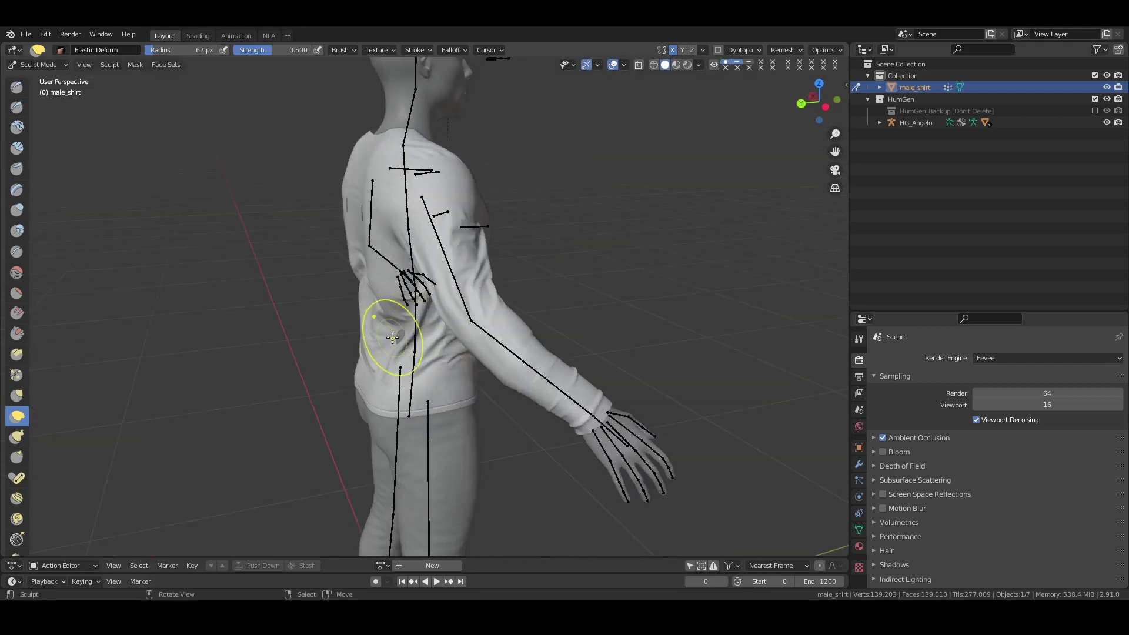
{"action": "left_click_drag", "start_coordinate": [382, 343], "coordinate": [380, 342]}
{"action": "middle_click_drag", "start_coordinate": [382, 343], "coordinate": [462, 337]}
{"action": "left_click_drag", "start_coordinate": [484, 238], "coordinate": [458, 233]}
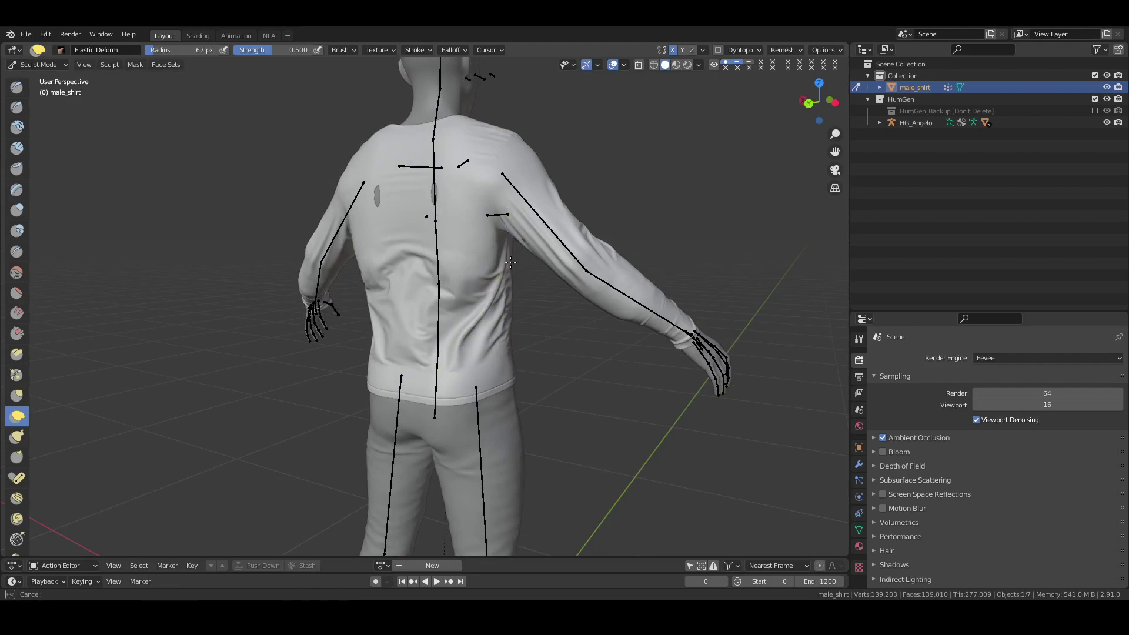
{"action": "mouse_move", "coordinate": [410, 218]}
{"action": "middle_mouse_down"}
{"action": "mouse_move", "coordinate": [290, 250]}
{"action": "mouse_move", "coordinate": [322, 304]}
{"action": "mouse_move", "coordinate": [265, 253]}
{"action": "mouse_move", "coordinate": [244, 353]}
{"action": "middle_mouse_up"}
{"action": "mouse_move", "coordinate": [214, 269]}
{"action": "middle_mouse_down"}
{"action": "mouse_move", "coordinate": [229, 302]}
{"action": "mouse_move", "coordinate": [223, 289]}
{"action": "middle_mouse_up"}
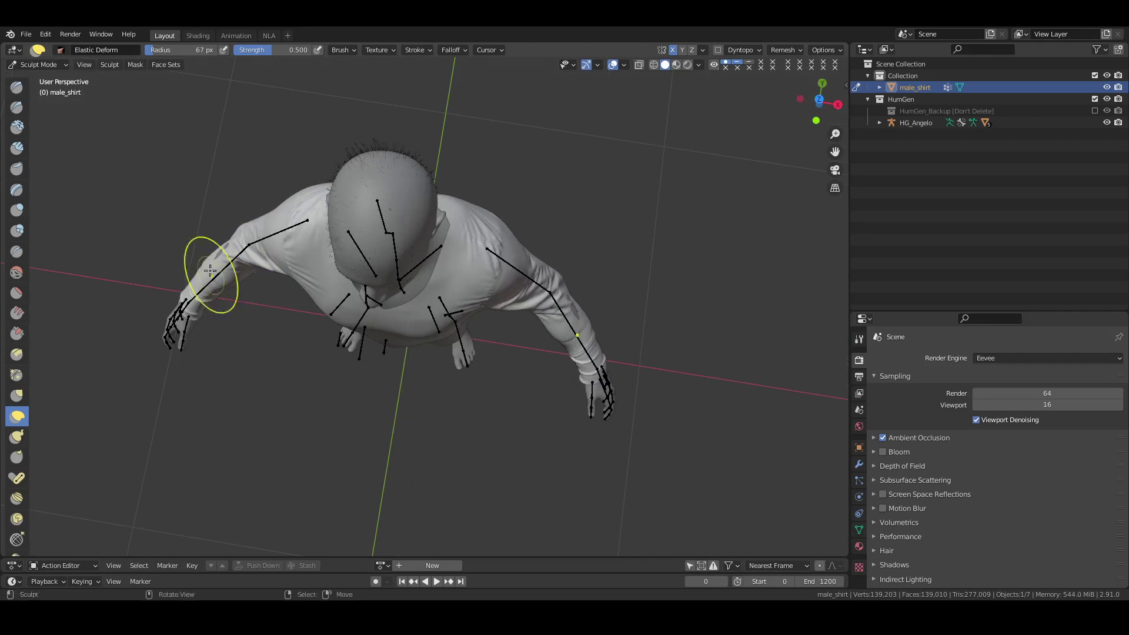
Inspect the sculpted shirt from above, front and side, and return it to Object Mode
{"action": "mouse_move", "coordinate": [216, 247]}
{"action": "middle_mouse_down"}
{"action": "mouse_move", "coordinate": [437, 303]}
{"action": "mouse_move", "coordinate": [452, 285]}
{"action": "middle_mouse_up"}
{"action": "mouse_move", "coordinate": [534, 270]}
{"action": "middle_mouse_down"}
{"action": "mouse_move", "coordinate": [424, 248]}
{"action": "mouse_move", "coordinate": [345, 323]}
{"action": "mouse_move", "coordinate": [378, 253]}
{"action": "middle_mouse_up"}
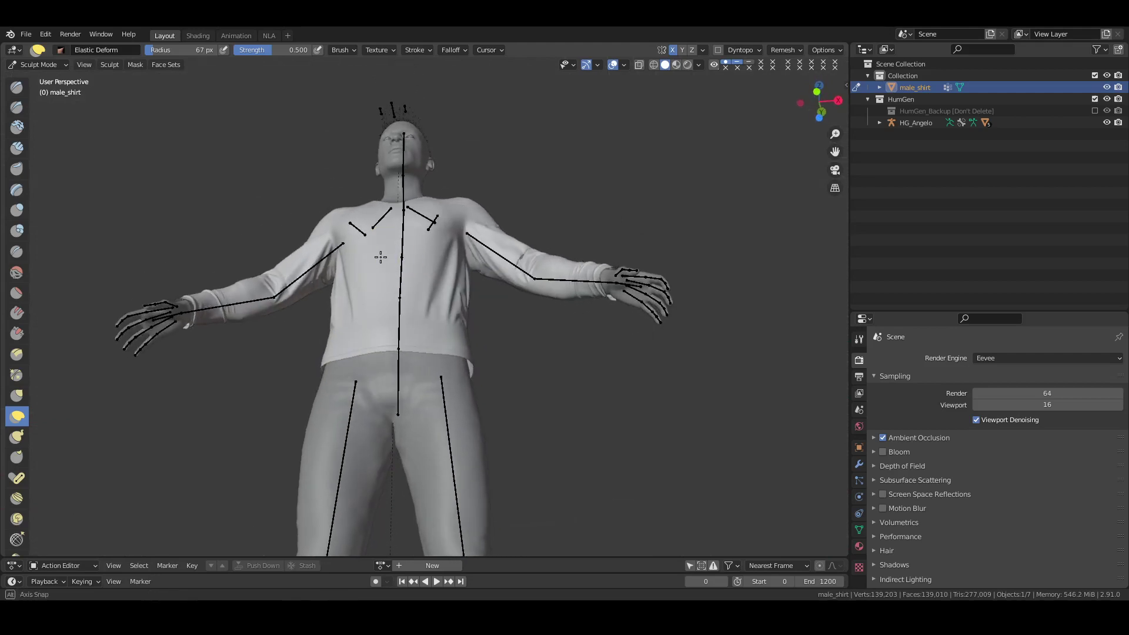
{"action": "mouse_move", "coordinate": [315, 267]}
{"action": "middle_mouse_down"}
{"action": "mouse_move", "coordinate": [441, 341]}
{"action": "mouse_move", "coordinate": [470, 329]}
{"action": "mouse_move", "coordinate": [503, 208]}
{"action": "mouse_move", "coordinate": [335, 300]}
{"action": "mouse_move", "coordinate": [277, 345]}
{"action": "mouse_move", "coordinate": [194, 317]}
{"action": "mouse_move", "coordinate": [403, 302]}
{"action": "mouse_move", "coordinate": [553, 313]}
{"action": "middle_mouse_up"}
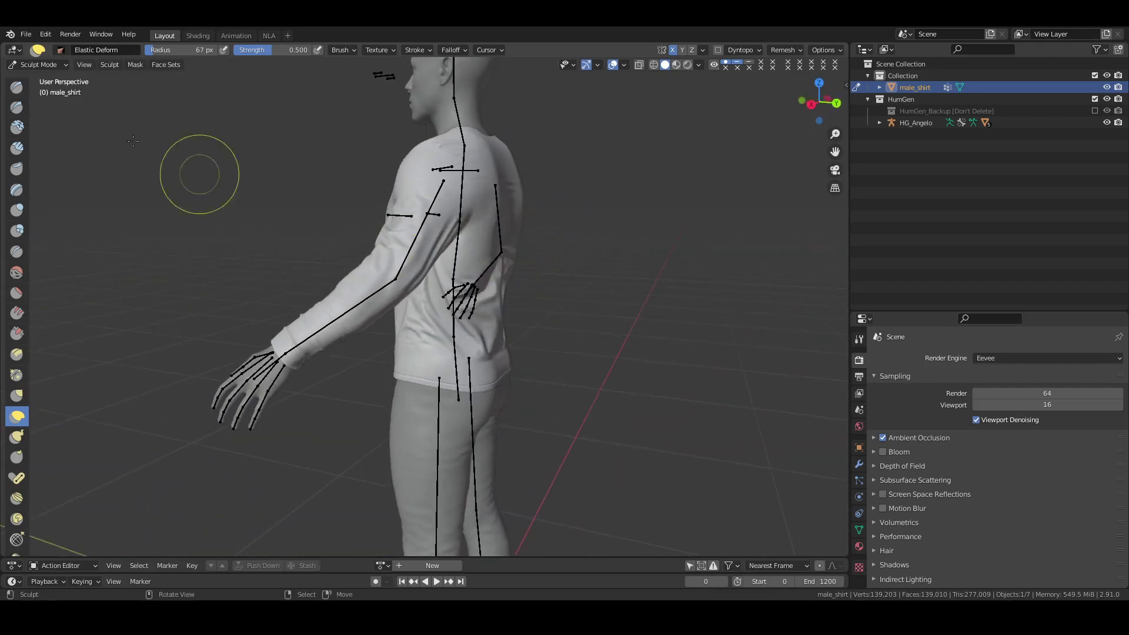
{"action": "left_click", "coordinate": [45, 66]}
{"action": "left_click", "coordinate": [46, 79]}
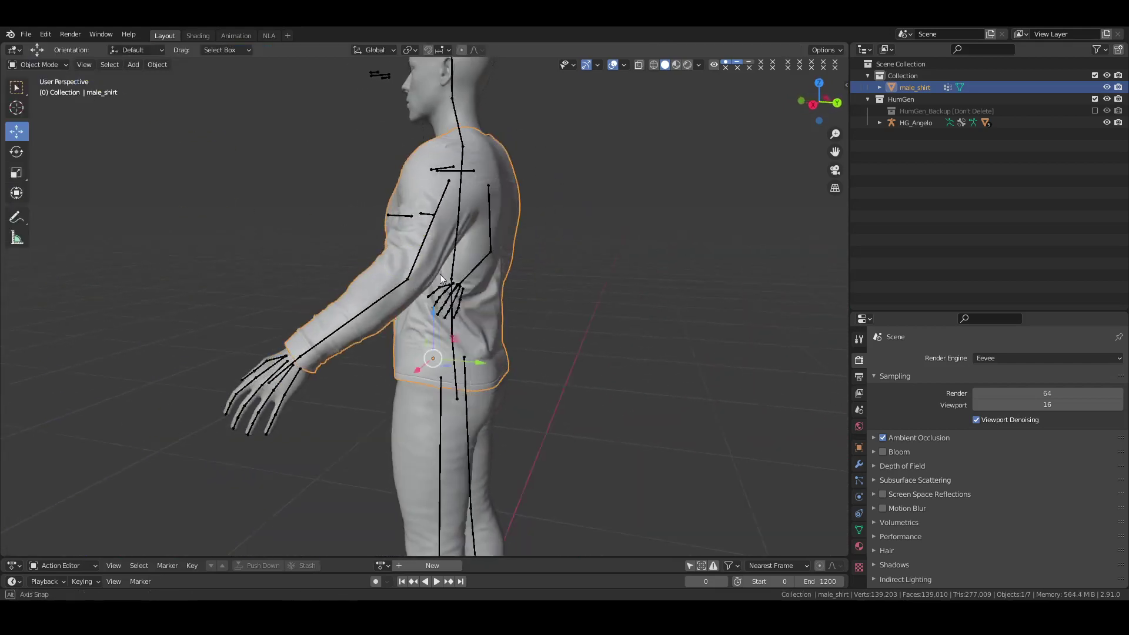
{"action": "middle_click_drag", "start_coordinate": [412, 283], "coordinate": [542, 277]}
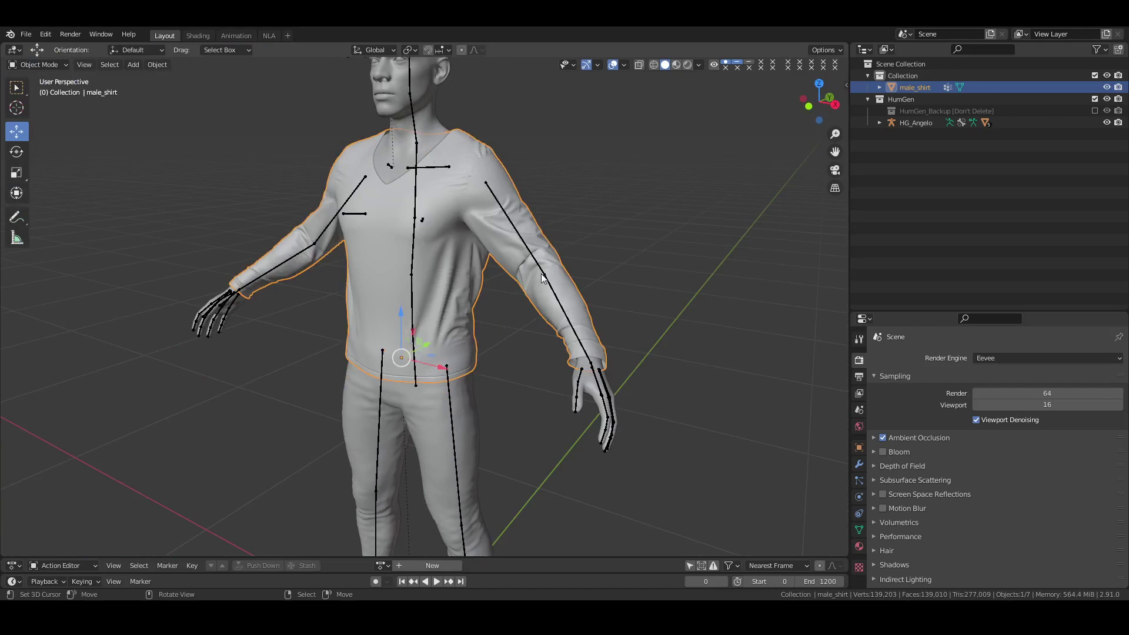
Parent male_shirt to the HG_Angelo rig using Object (Keep Transform)
{"action": "left_click", "coordinate": [921, 122]}
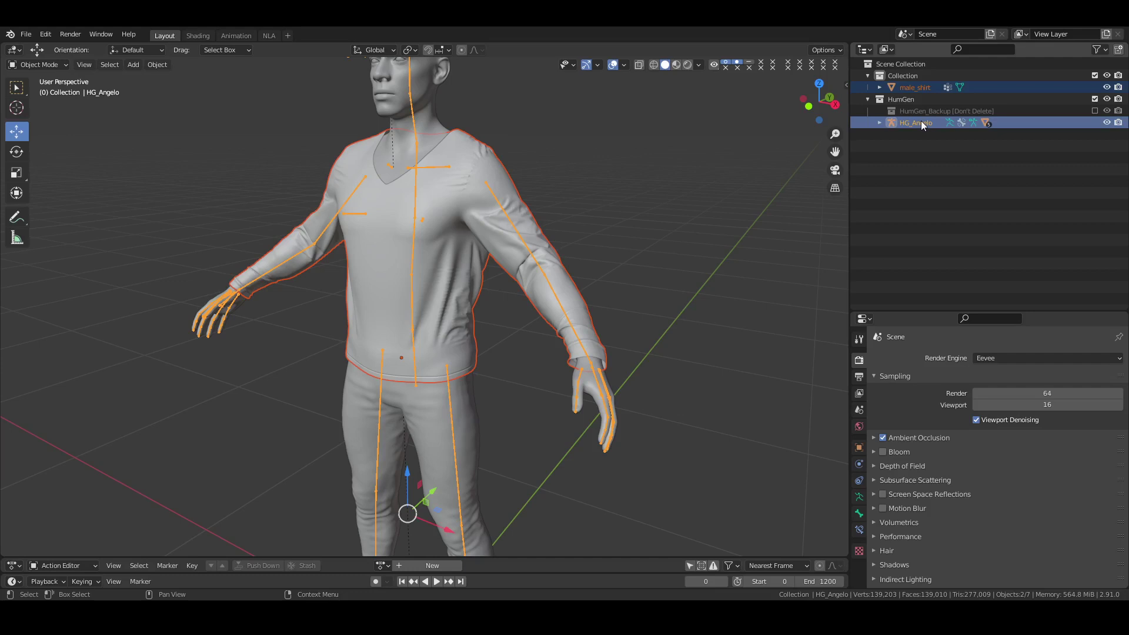
{"action": "left_click", "coordinate": [516, 238], "text": "shift"}
{"action": "left_click", "coordinate": [522, 237], "text": "shift"}
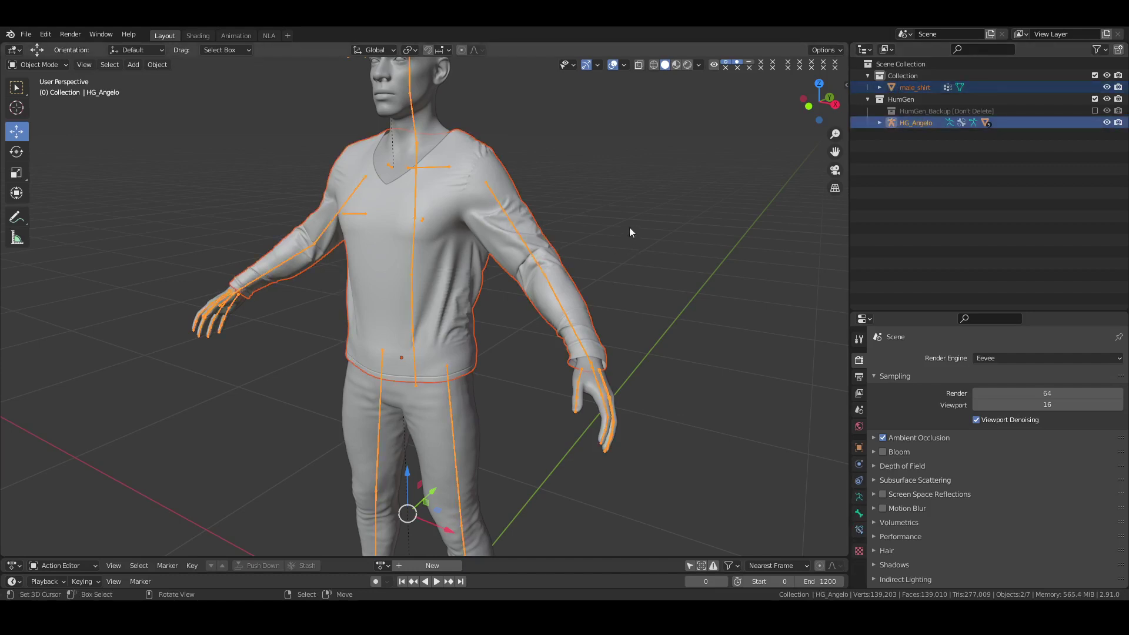
{"action": "middle_click_drag", "start_coordinate": [631, 231], "coordinate": [618, 268]}
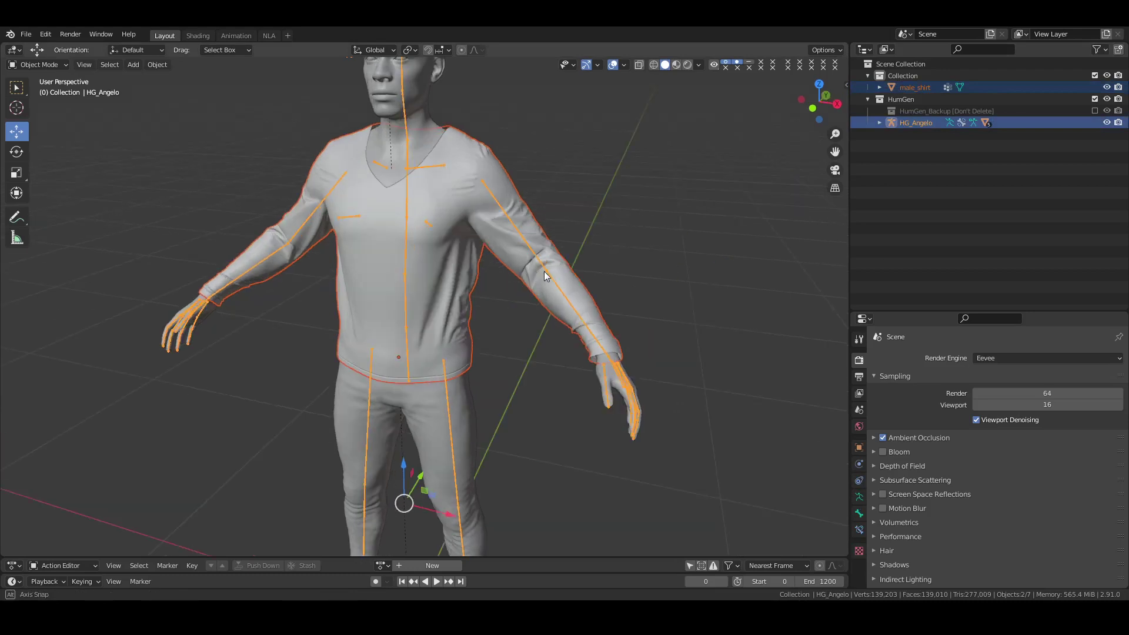
{"action": "key", "text": "ctrl+p"}
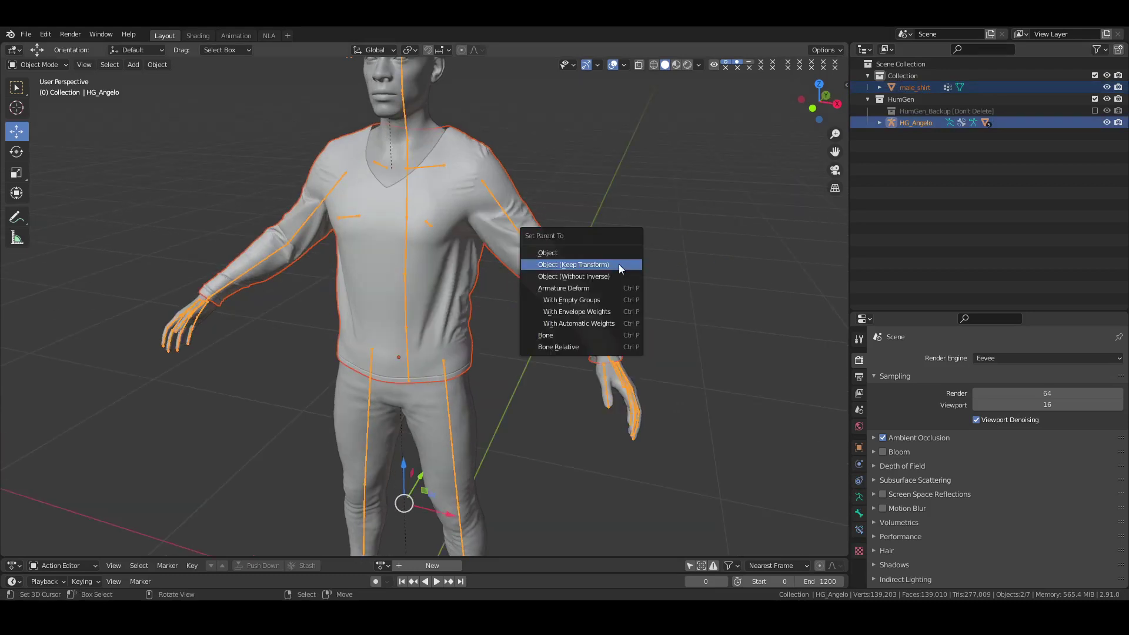
{"action": "left_click", "coordinate": [619, 263]}
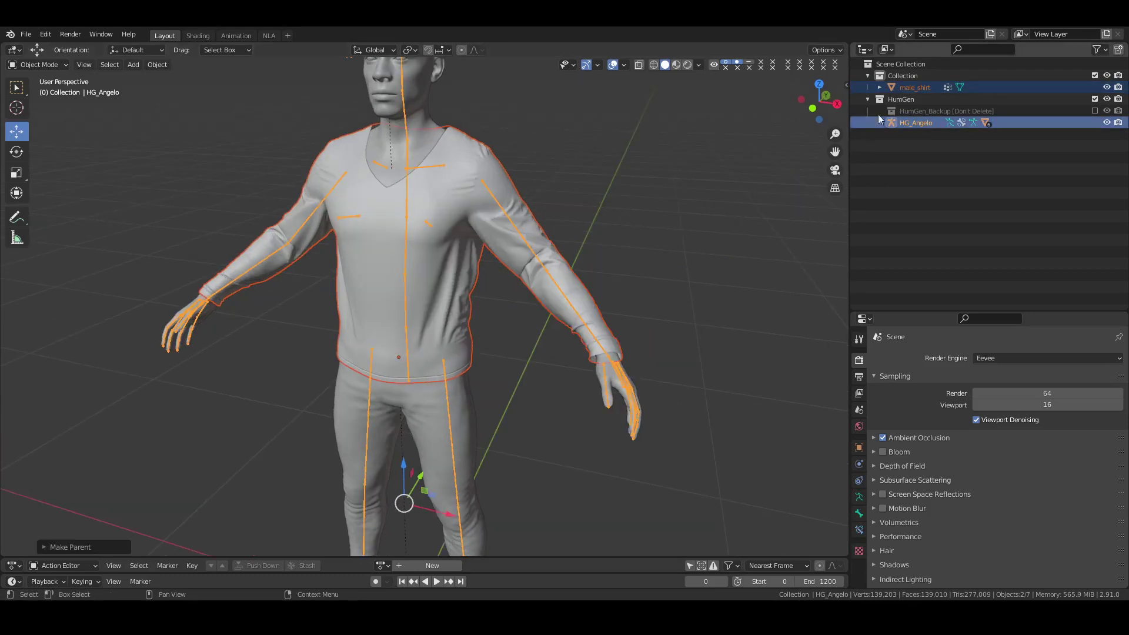
Start Human Generator's mesh-to-clothing conversion for male_shirt, with HG_Angelo as the target rig and the current position accepted
{"action": "left_click", "coordinate": [917, 87]}
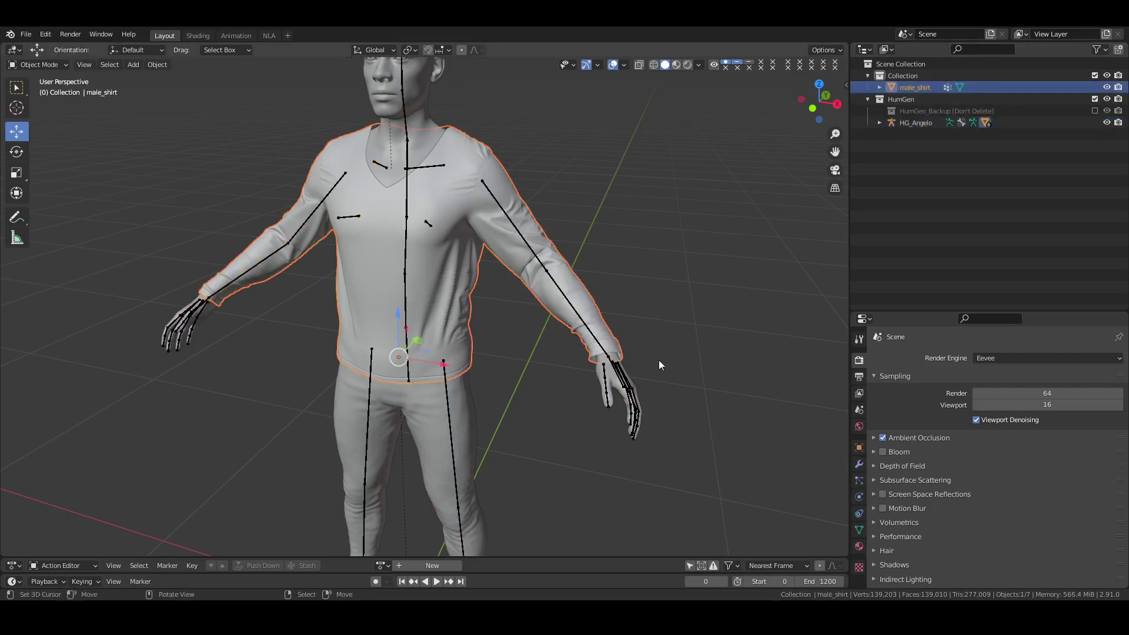
{"action": "key", "text": "n"}
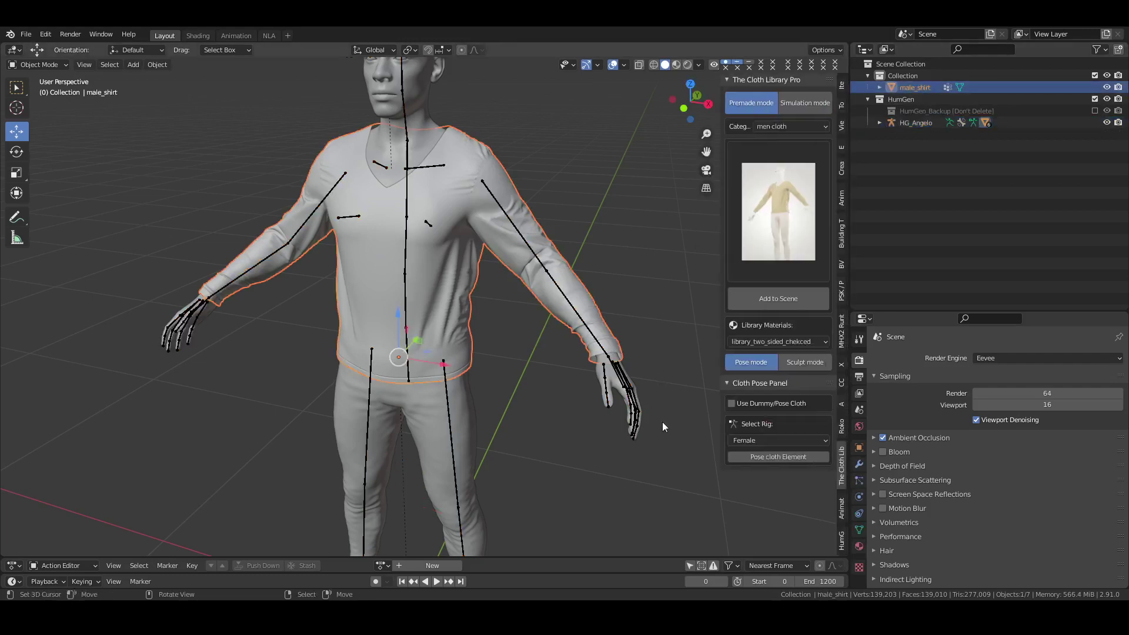
{"action": "left_click", "coordinate": [844, 540]}
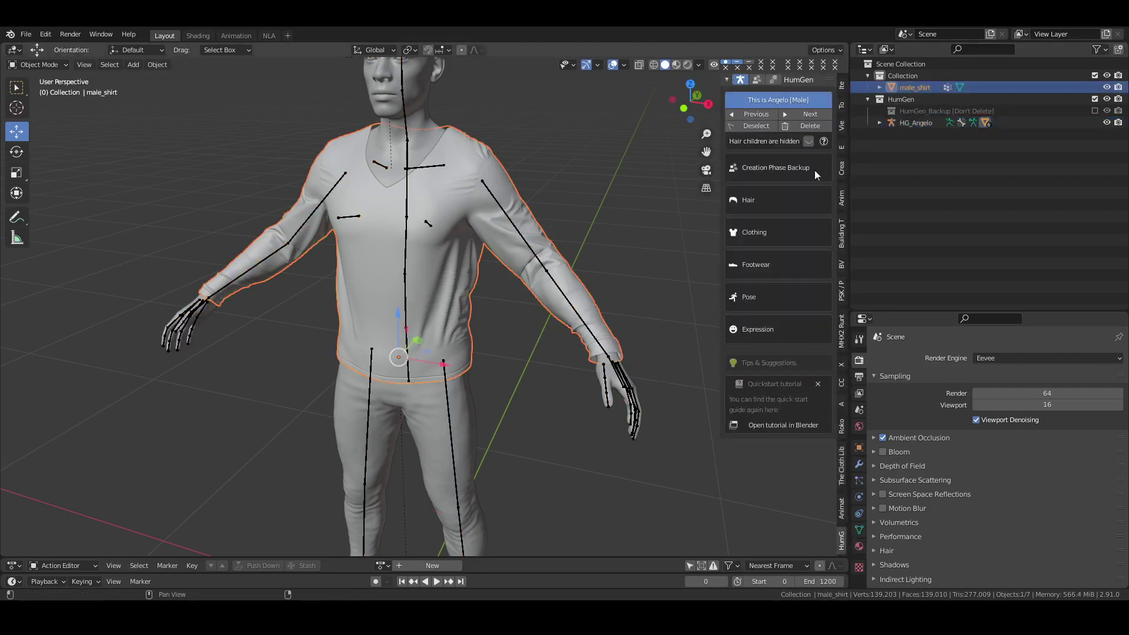
{"action": "left_click", "coordinate": [775, 79]}
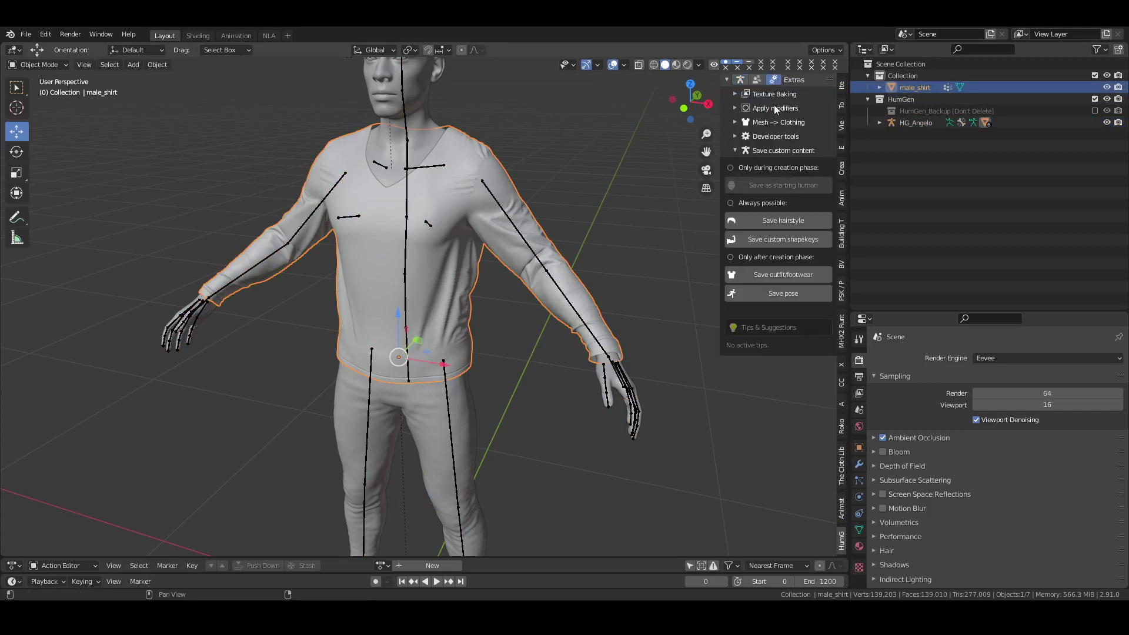
{"action": "left_click", "coordinate": [767, 125]}
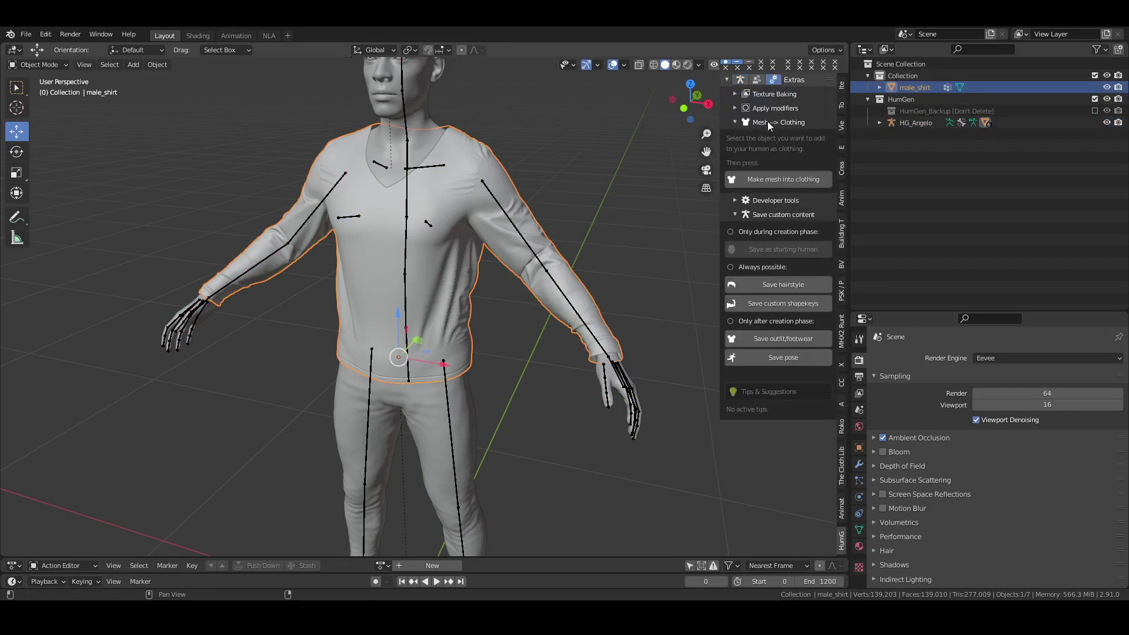
{"action": "left_click", "coordinate": [784, 180]}
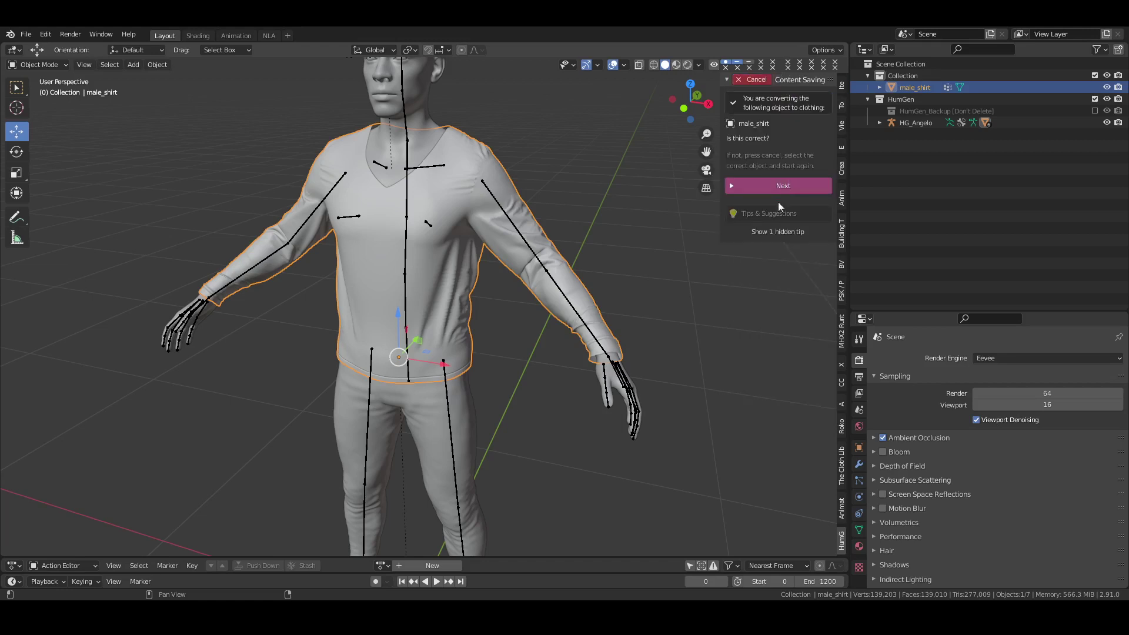
{"action": "left_click", "coordinate": [784, 186]}
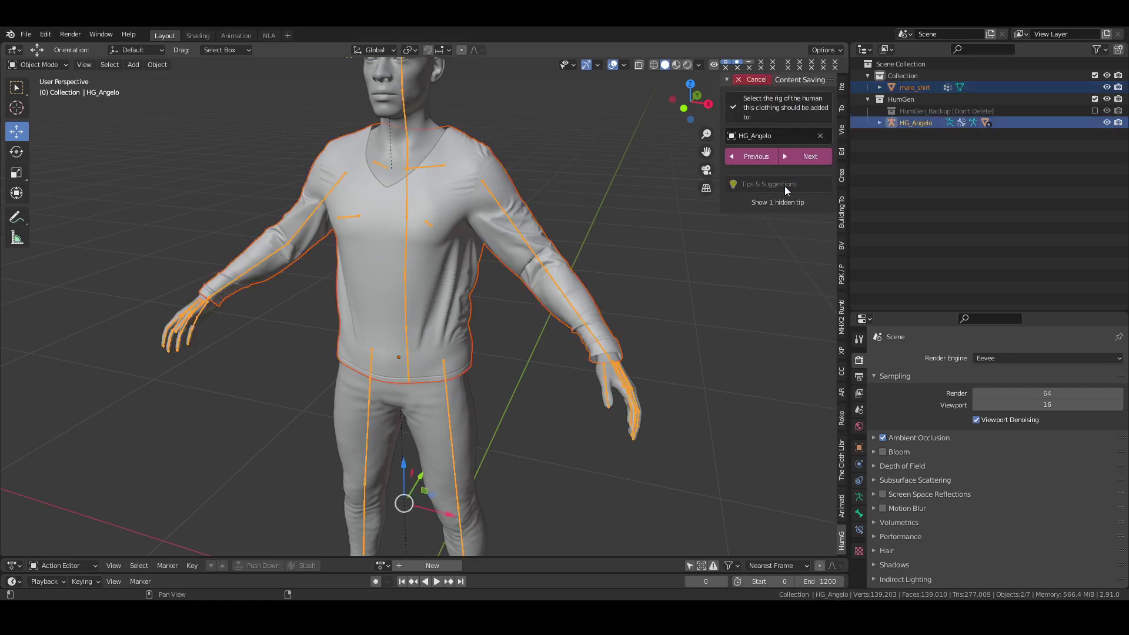
{"action": "left_click", "coordinate": [807, 159]}
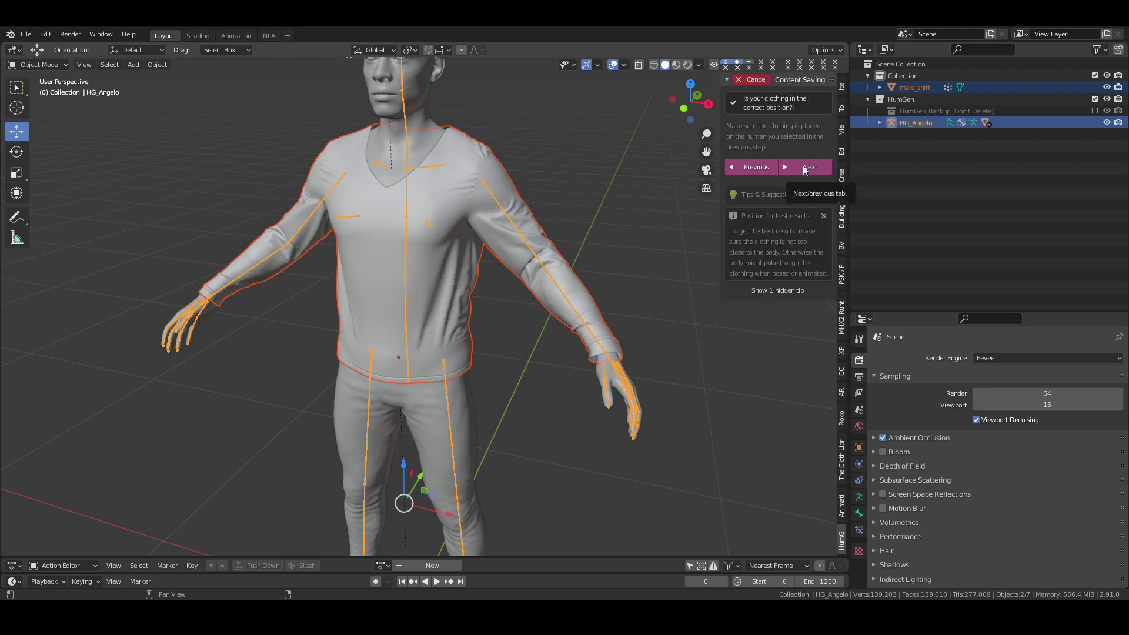
{"action": "left_click", "coordinate": [805, 168]}
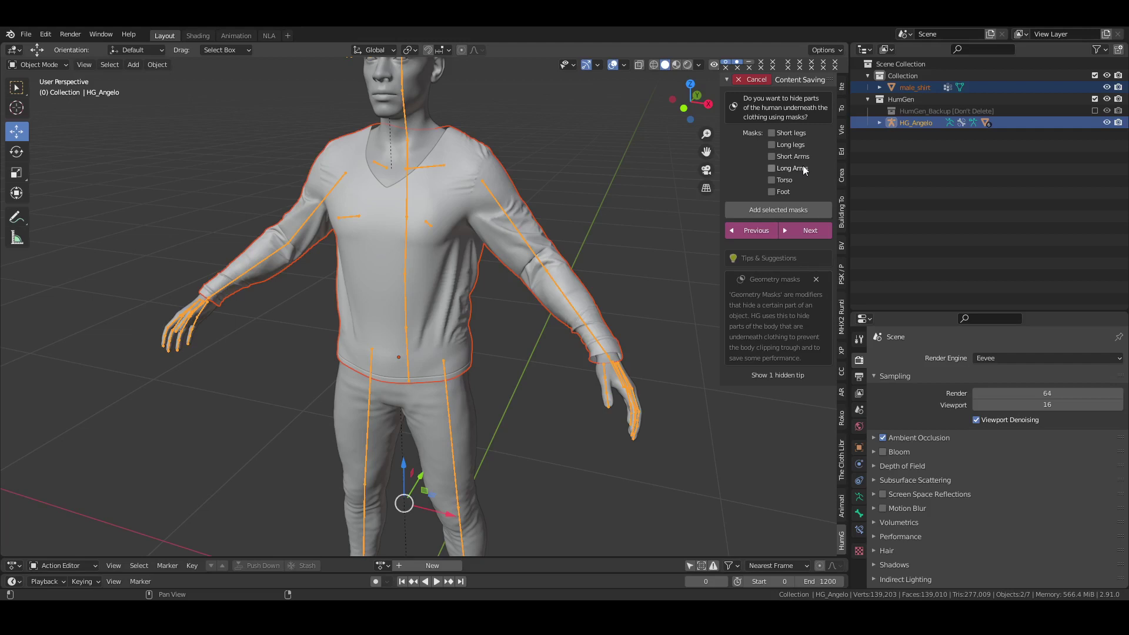
Try the Long Arms and Short Arms masks for hiding the body beneath the shirt
{"action": "left_click", "coordinate": [772, 170]}
{"action": "left_click", "coordinate": [797, 215]}
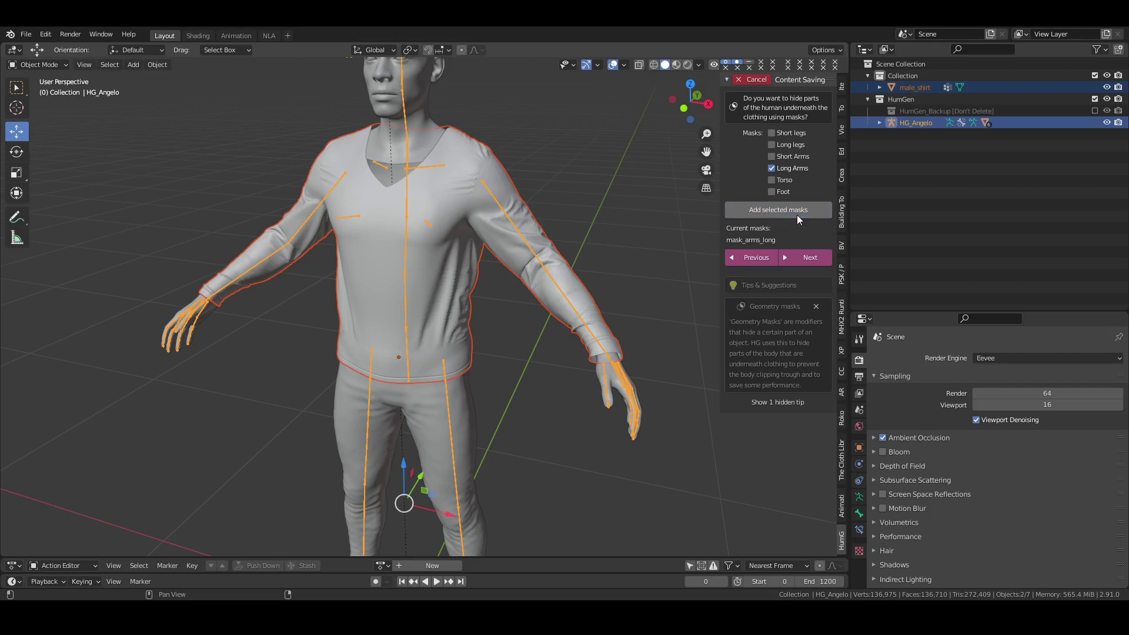
{"action": "left_click", "coordinate": [771, 169]}
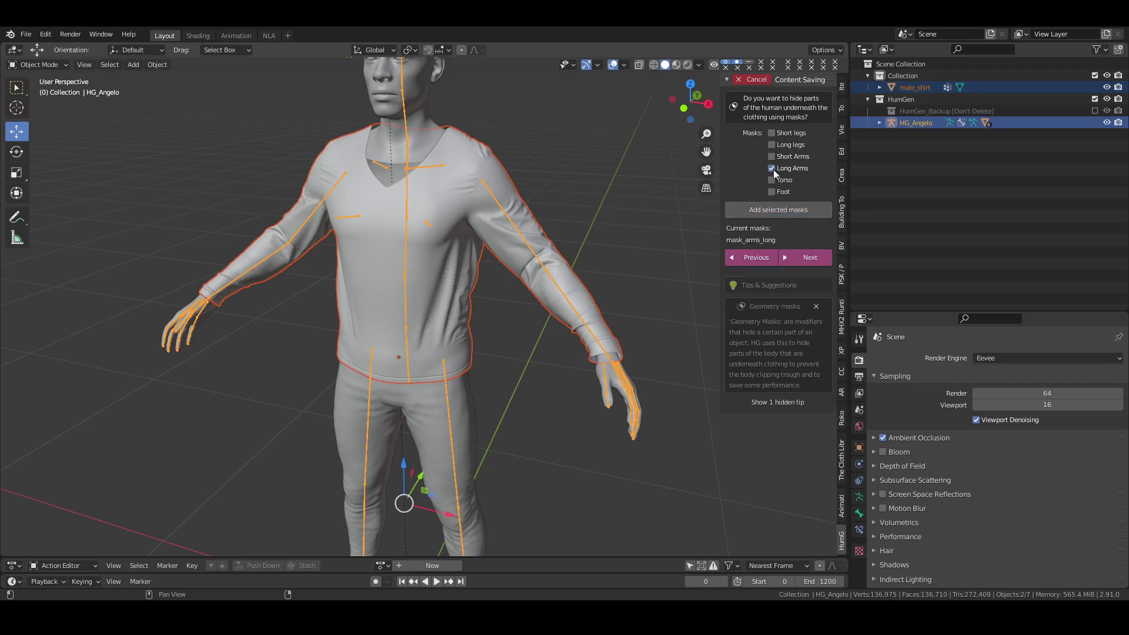
{"action": "left_click", "coordinate": [796, 215]}
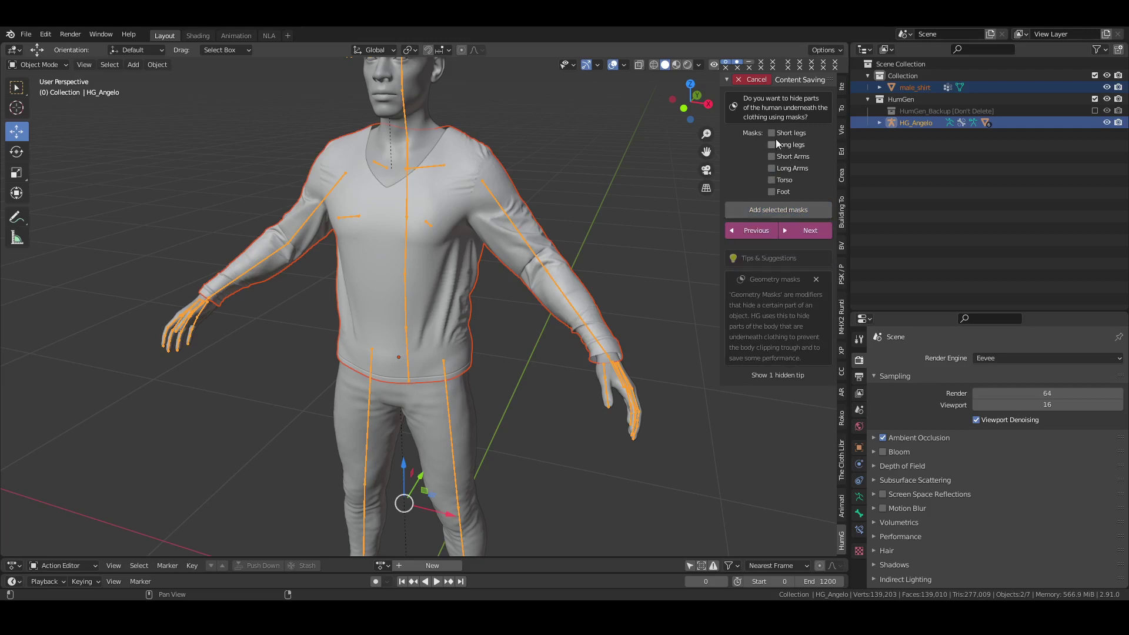
{"action": "left_click", "coordinate": [771, 168]}
{"action": "left_click", "coordinate": [799, 210]}
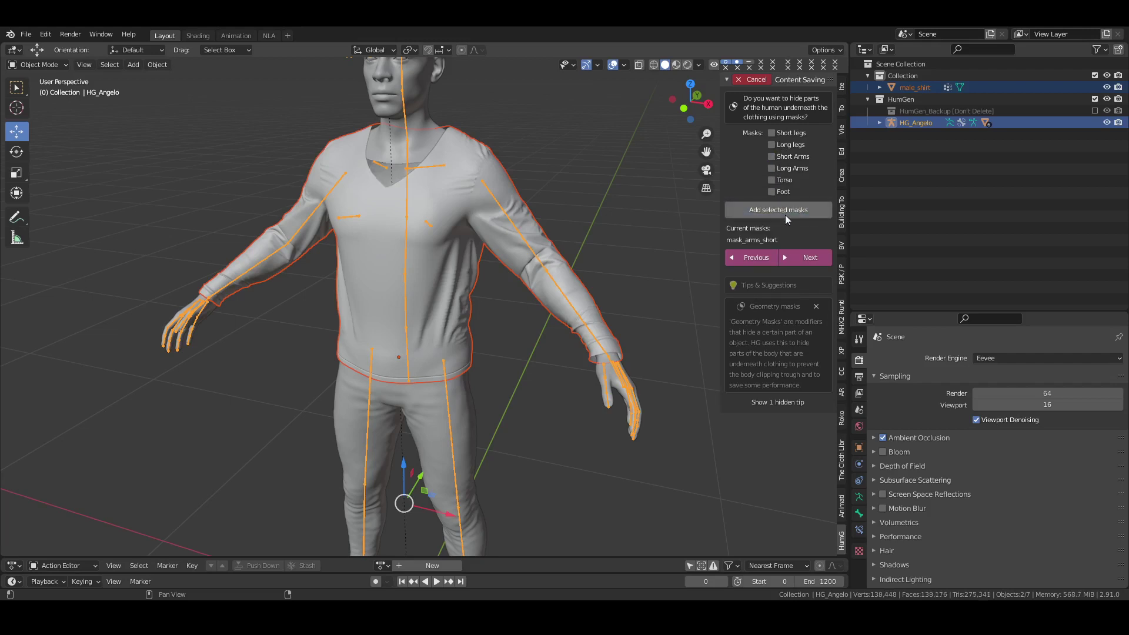
{"action": "left_click", "coordinate": [785, 210]}
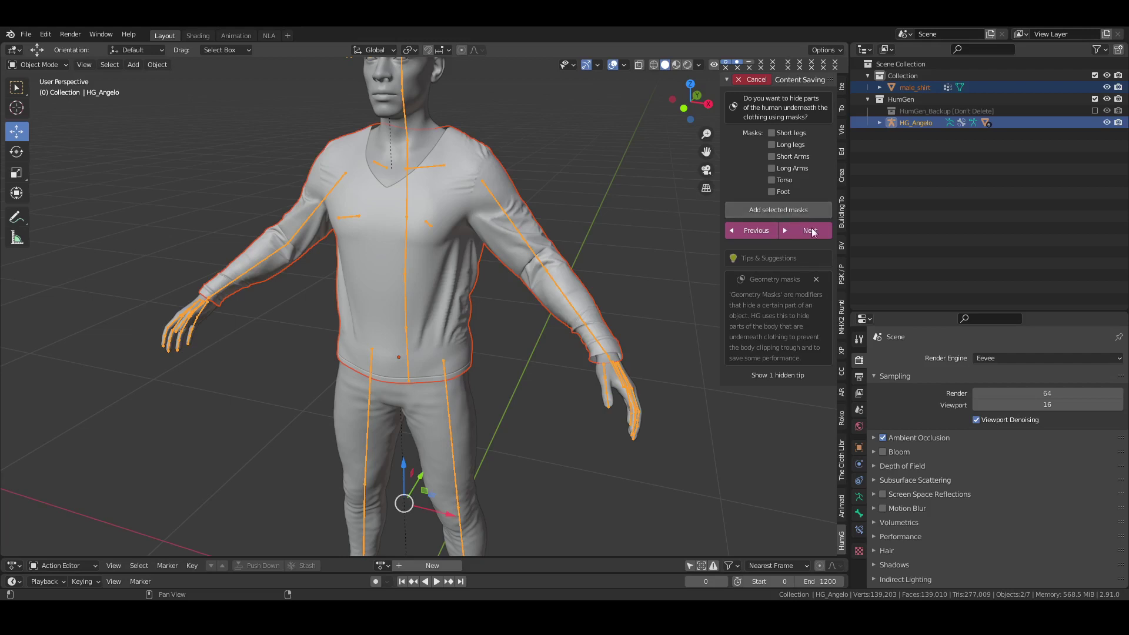
Generate corrective shapekeys for the Top clothing type without masks or a default material, and finish the clothing conversion
{"action": "left_click", "coordinate": [813, 232]}
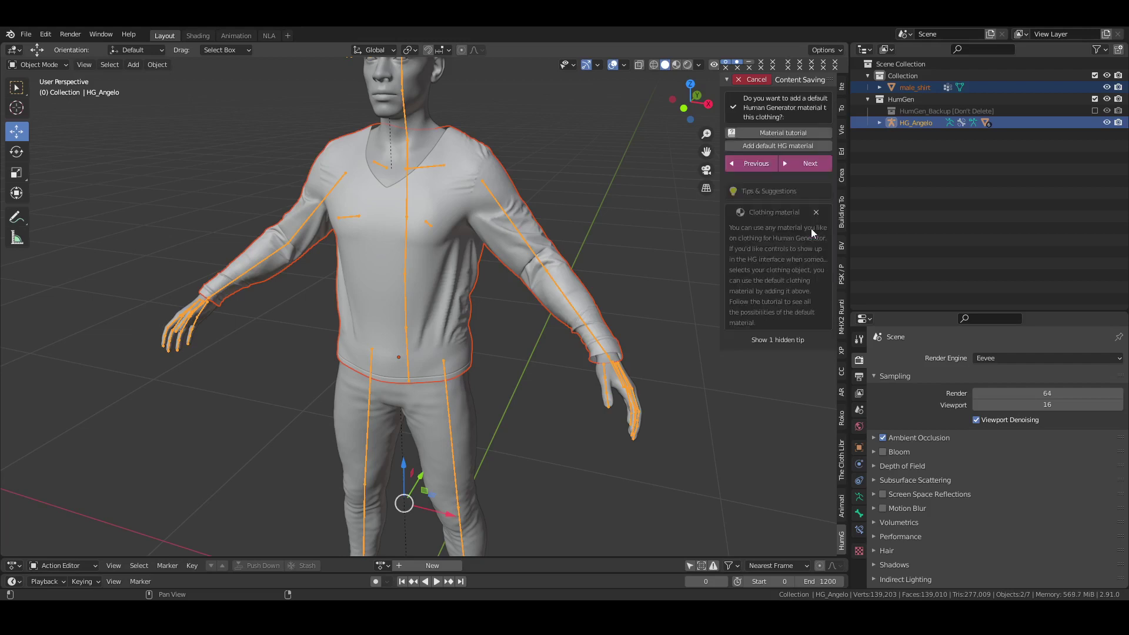
{"action": "left_click", "coordinate": [803, 166]}
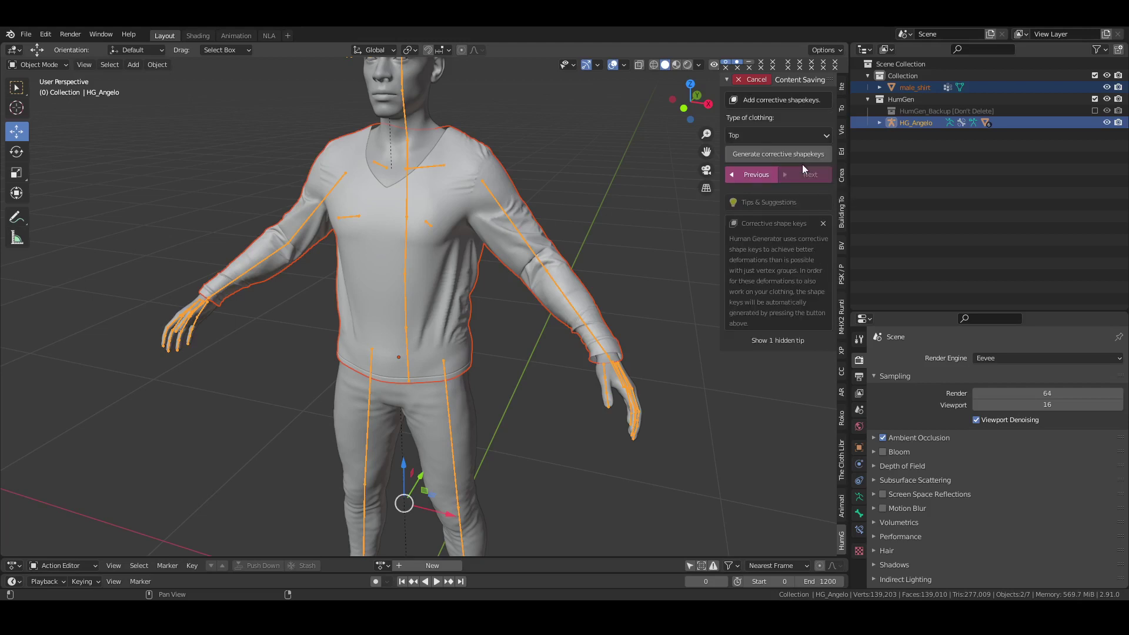
{"action": "left_click", "coordinate": [800, 137]}
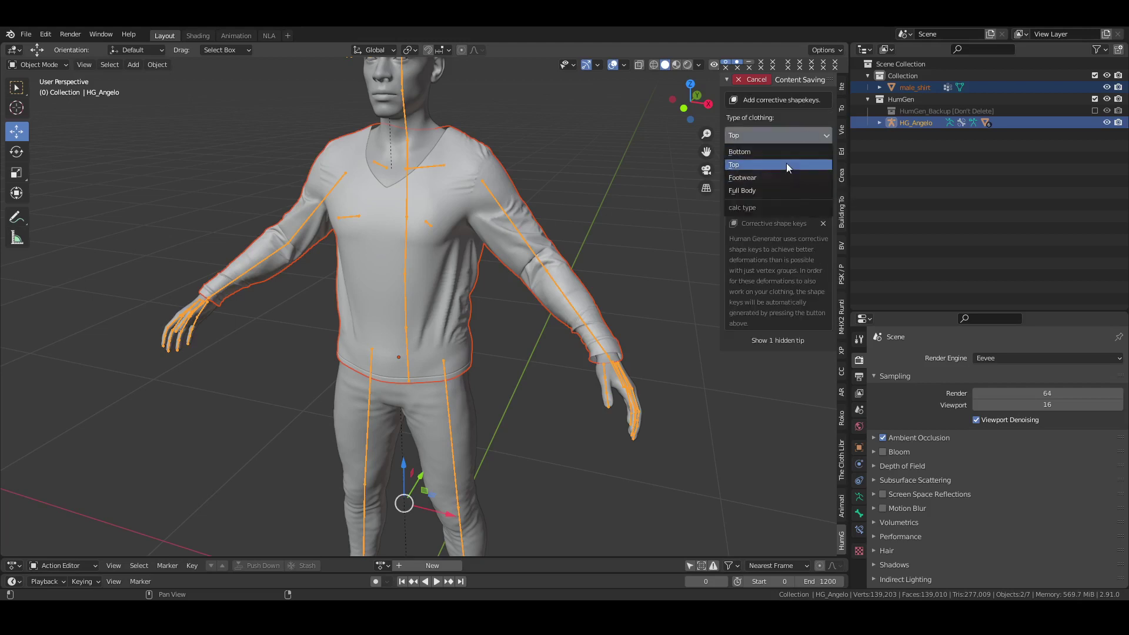
{"action": "left_click", "coordinate": [786, 164]}
{"action": "left_click", "coordinate": [796, 155]}
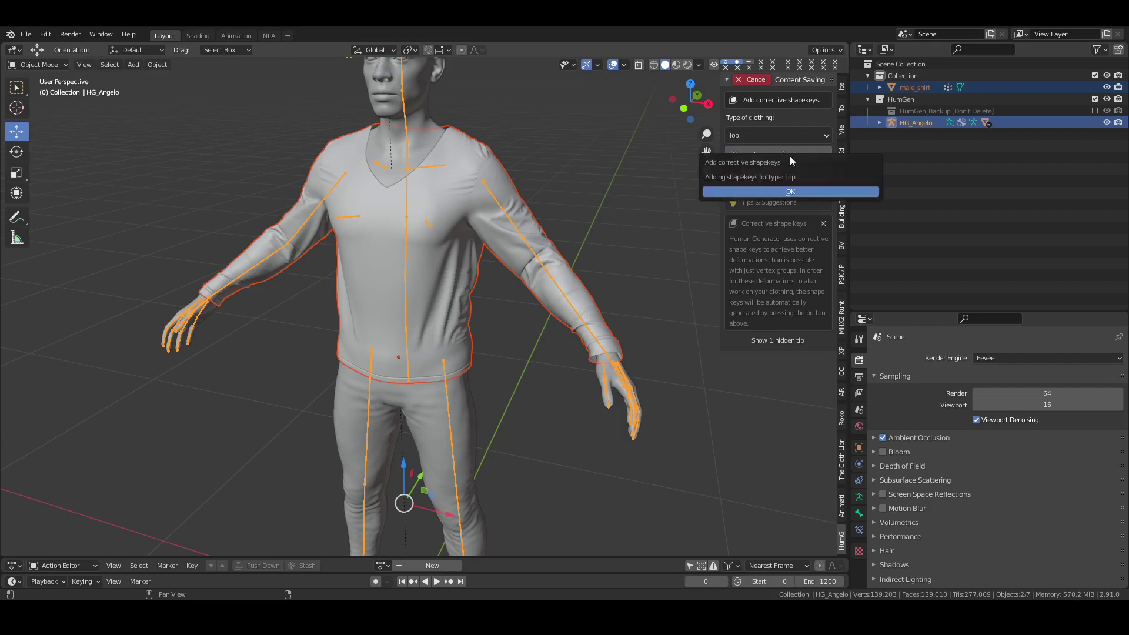
{"action": "left_click", "coordinate": [799, 189]}
{"action": "left_click", "coordinate": [797, 191]}
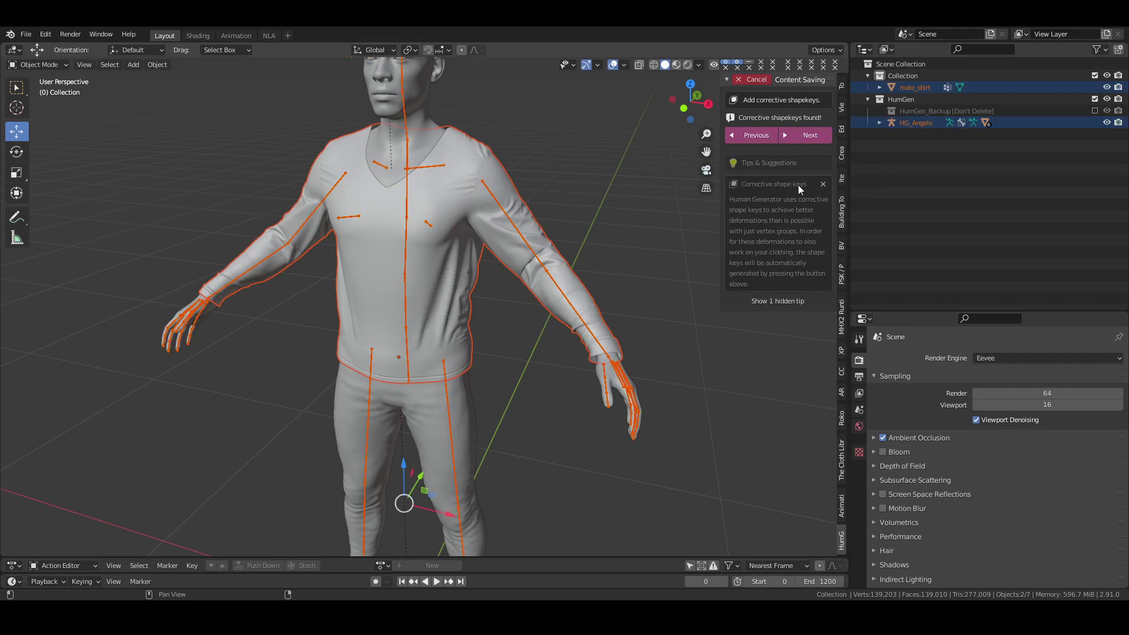
{"action": "left_click", "coordinate": [809, 136]}
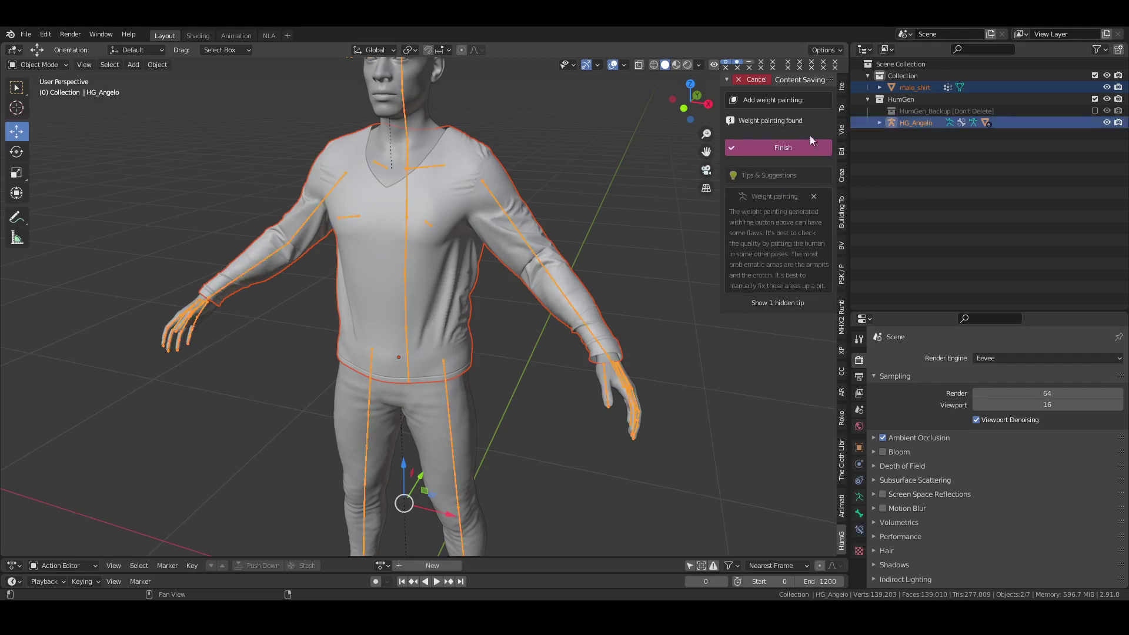
{"action": "left_click", "coordinate": [775, 150]}
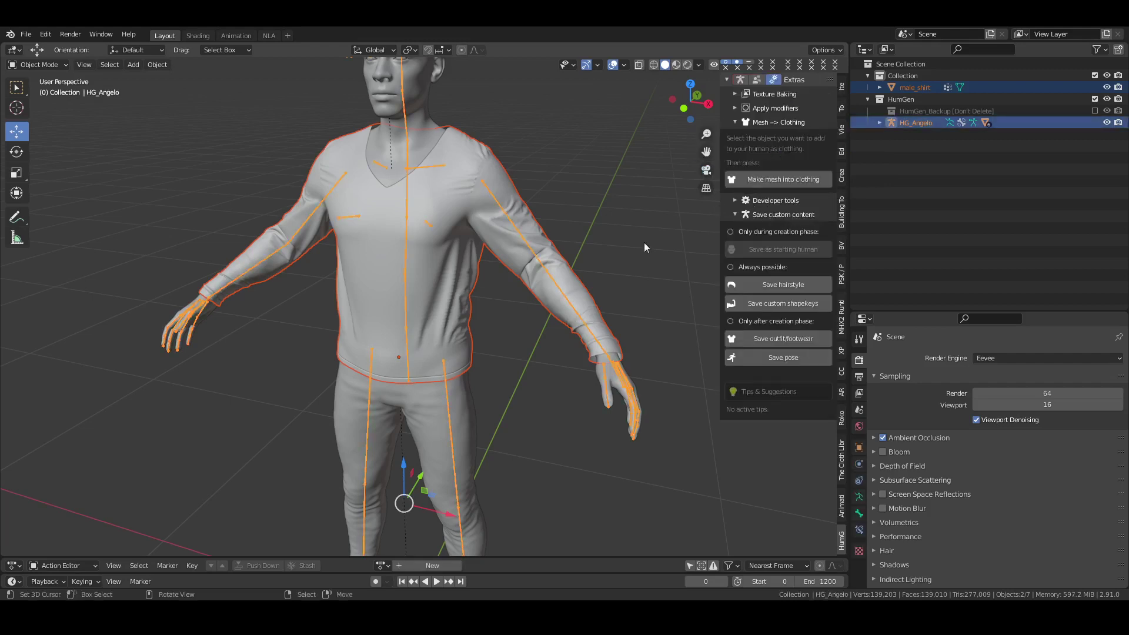
Test how the shirt follows the HG_Angelo rig by freely rotating an upper arm bone in Pose Mode, and cancel the rotation
{"action": "middle_click_drag", "start_coordinate": [644, 242], "coordinate": [406, 317]}
{"action": "left_click", "coordinate": [479, 200]}
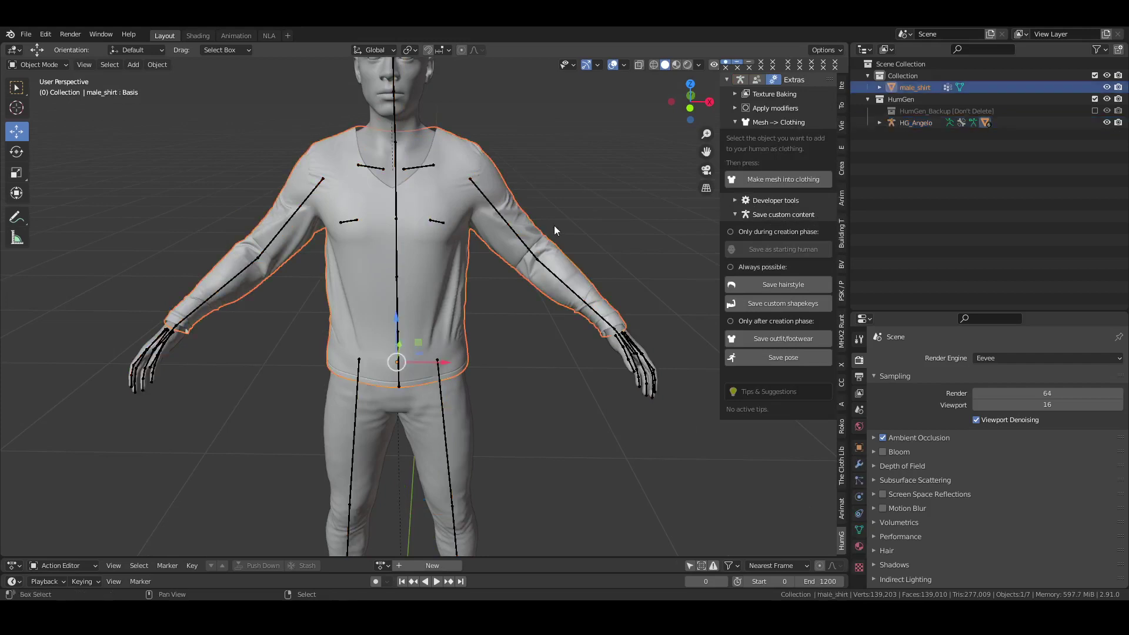
{"action": "right_click", "coordinate": [495, 223]}
{"action": "right_click", "coordinate": [495, 222]}
{"action": "right_click", "coordinate": [507, 224]}
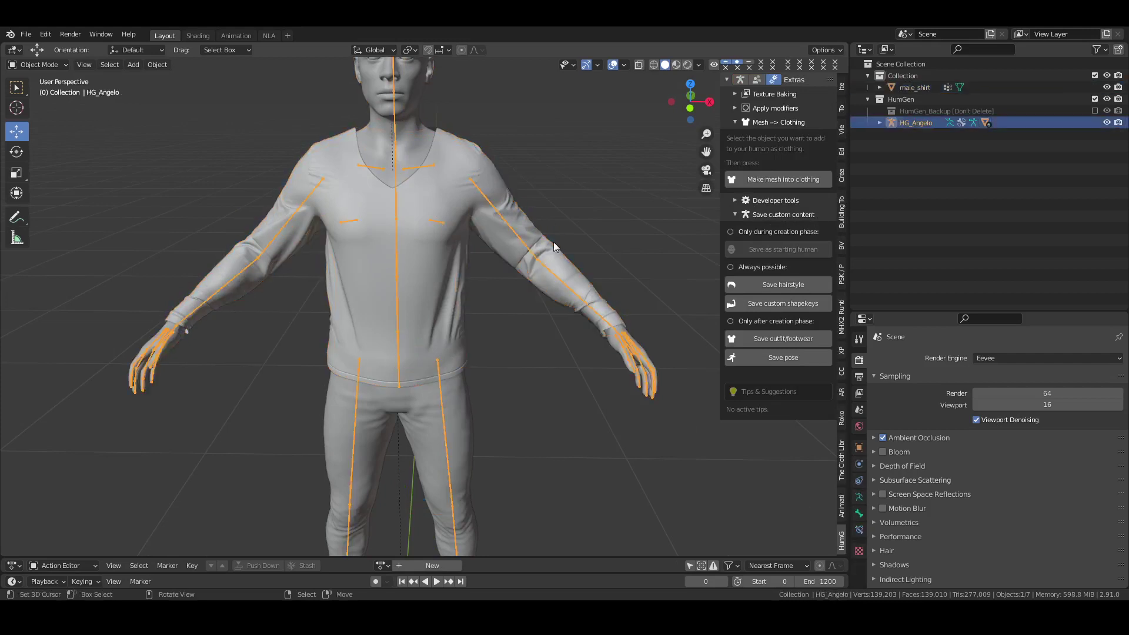
{"action": "middle_click_drag", "start_coordinate": [555, 247], "coordinate": [496, 247]}
{"action": "key", "text": "ctrl+Tab"}
{"action": "left_click", "coordinate": [438, 216]}
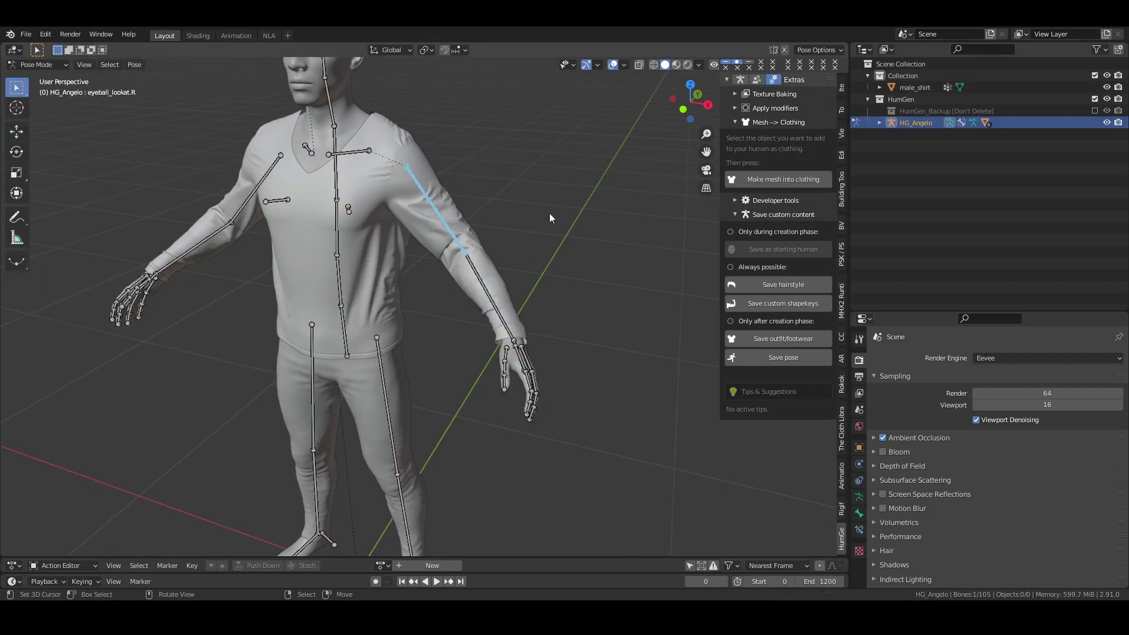
{"action": "key", "text": "r"}
{"action": "key", "text": "r"}
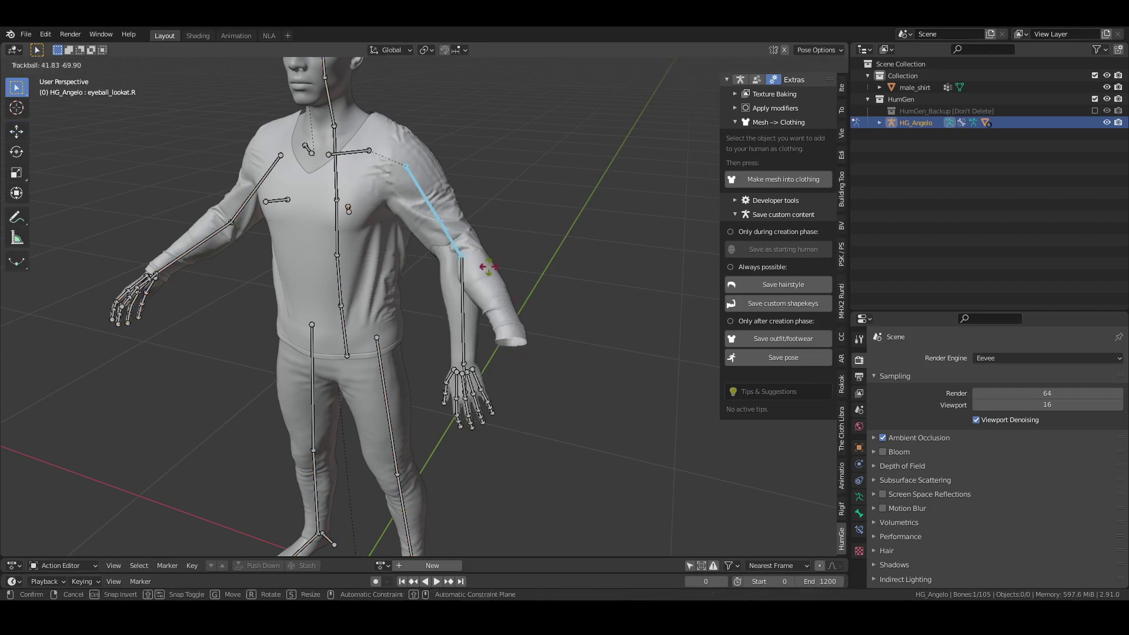
{"action": "right_click", "coordinate": [543, 304]}
{"action": "middle_click_drag", "start_coordinate": [452, 304], "coordinate": [505, 305]}
{"action": "key", "text": "ctrl+Tab"}
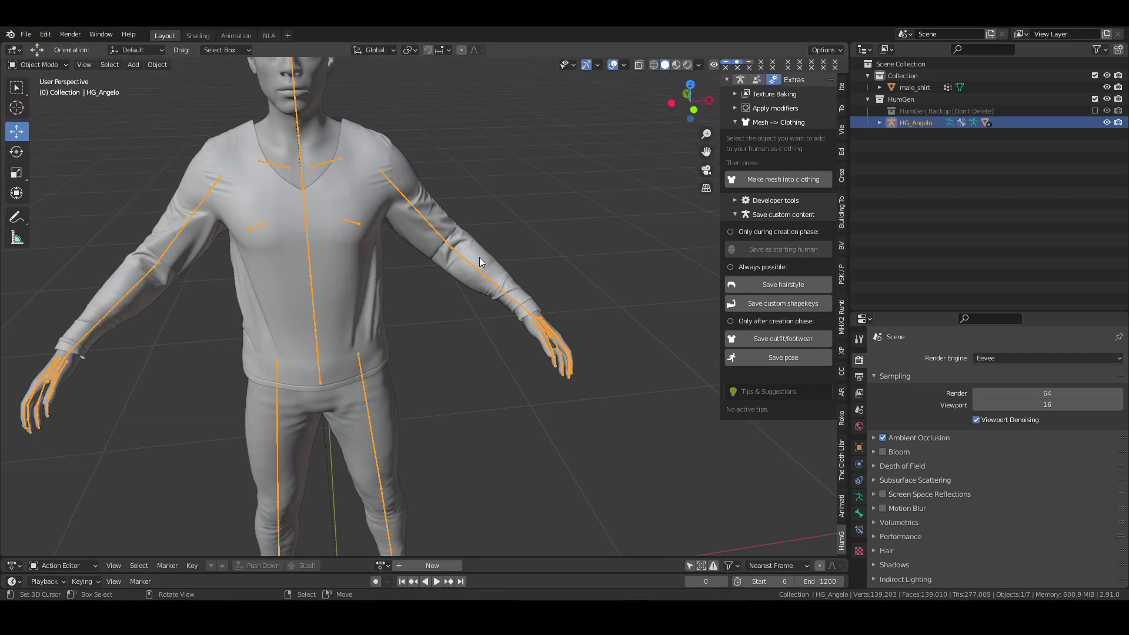
Parent male_shirt to the HG_Angelo armature with automatic weights
{"action": "left_click", "coordinate": [482, 263]}
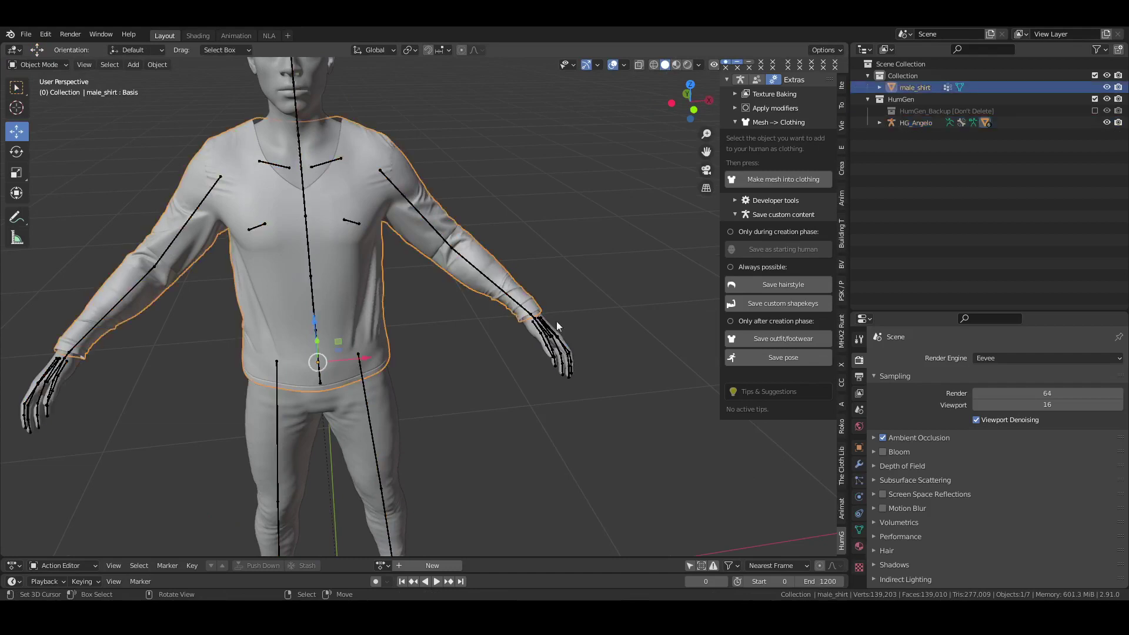
{"action": "left_click", "coordinate": [917, 122], "text": "ctrl"}
{"action": "key", "text": "ctrl+p"}
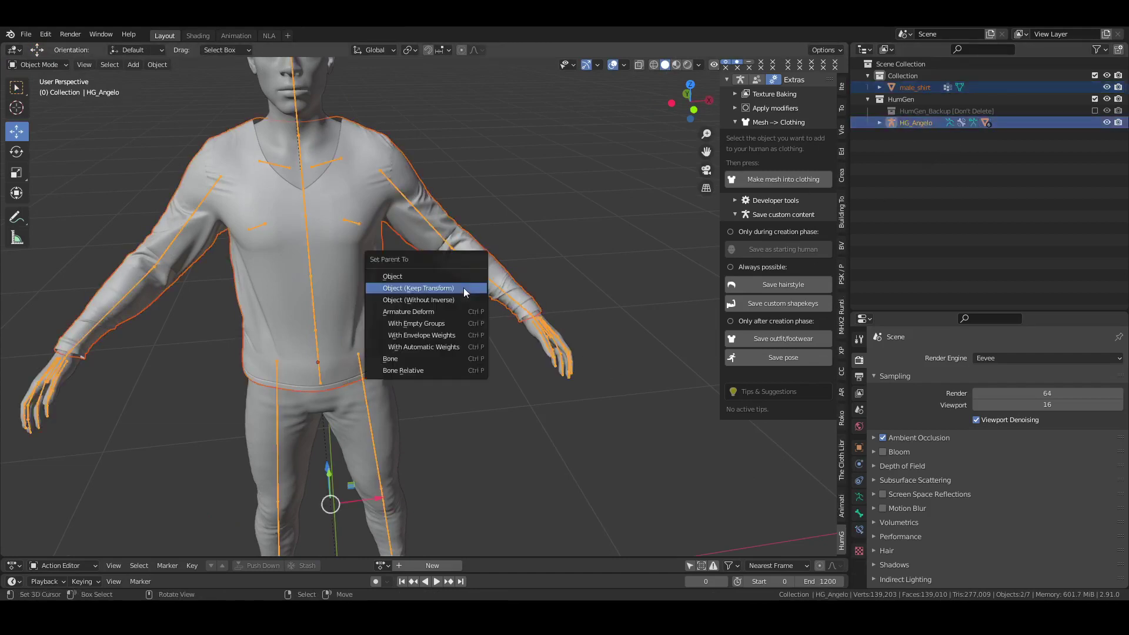
{"action": "left_click", "coordinate": [433, 346]}
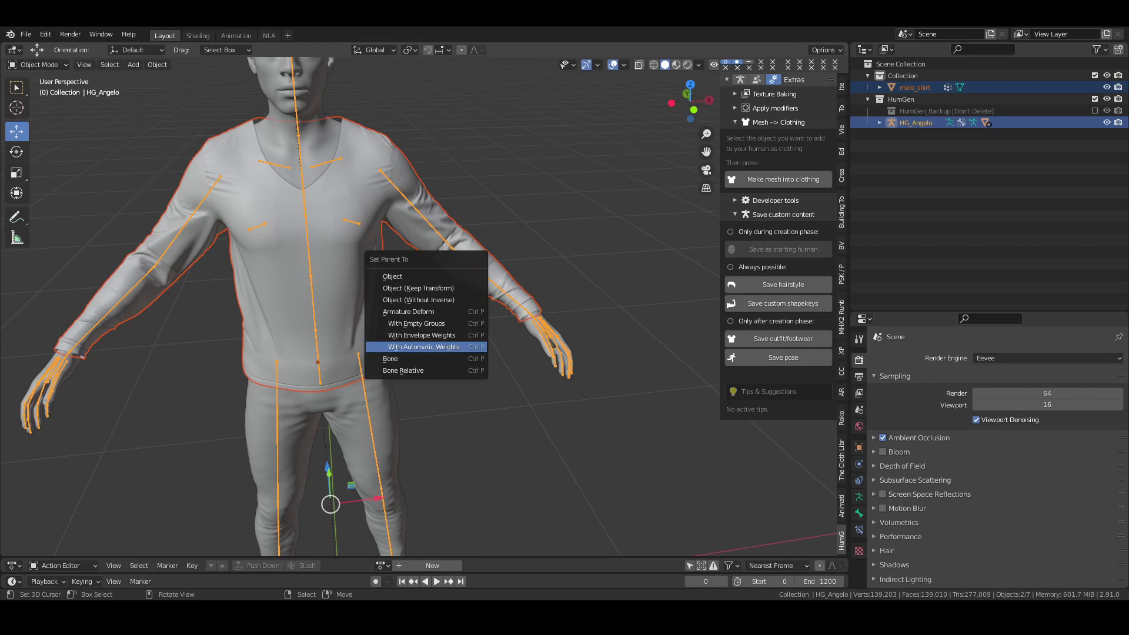
{"action": "key", "text": "Return"}
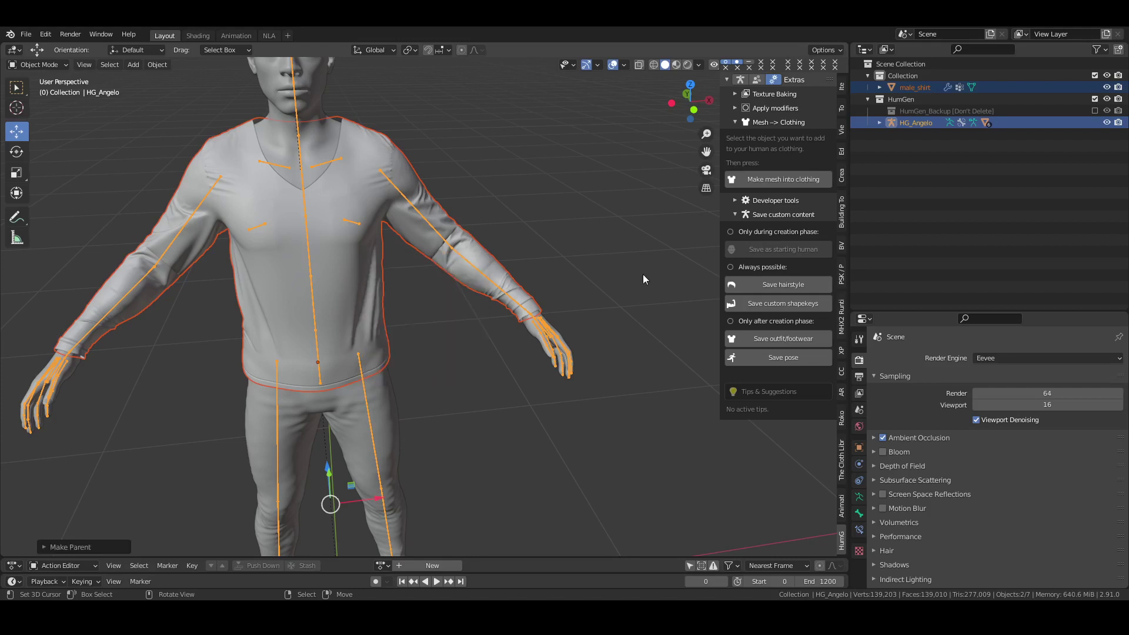
Sort the vertex groups of male_shirt by name
{"action": "left_click", "coordinate": [473, 241]}
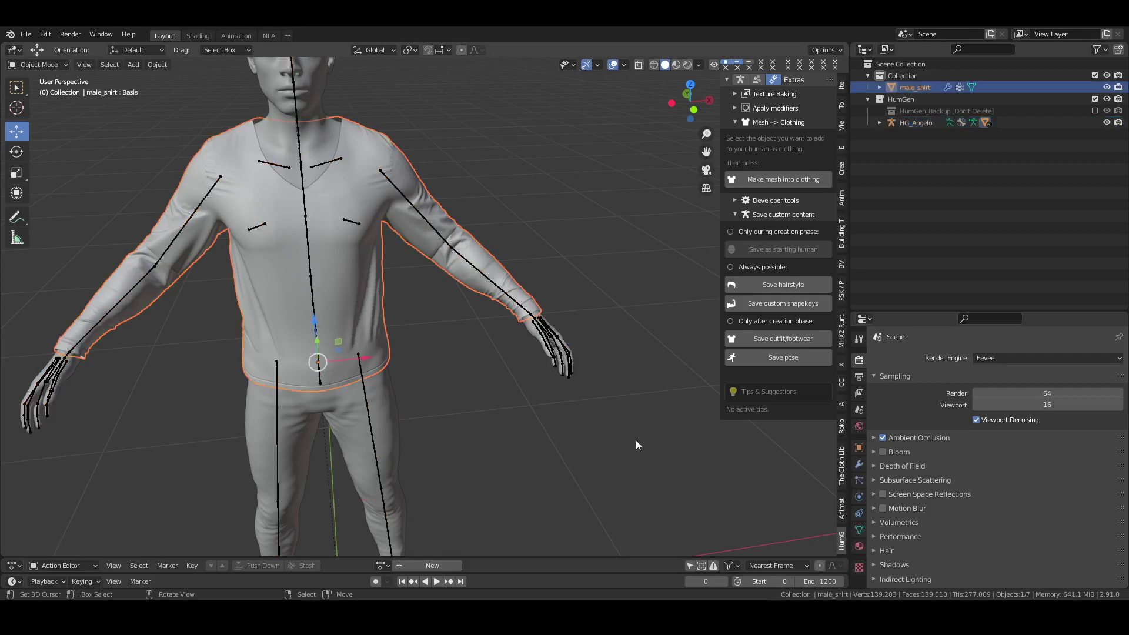
{"action": "left_click", "coordinate": [860, 530]}
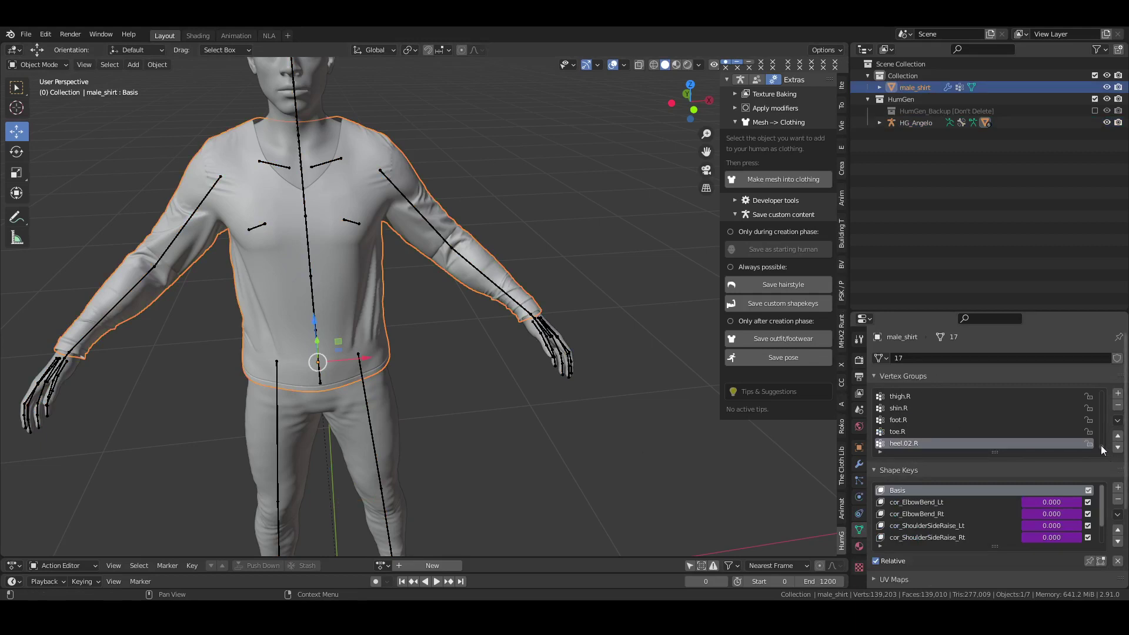
{"action": "scroll", "coordinate": [1102, 447], "scroll_direction": "up", "scroll_amount": 5}
{"action": "left_click", "coordinate": [1119, 419]}
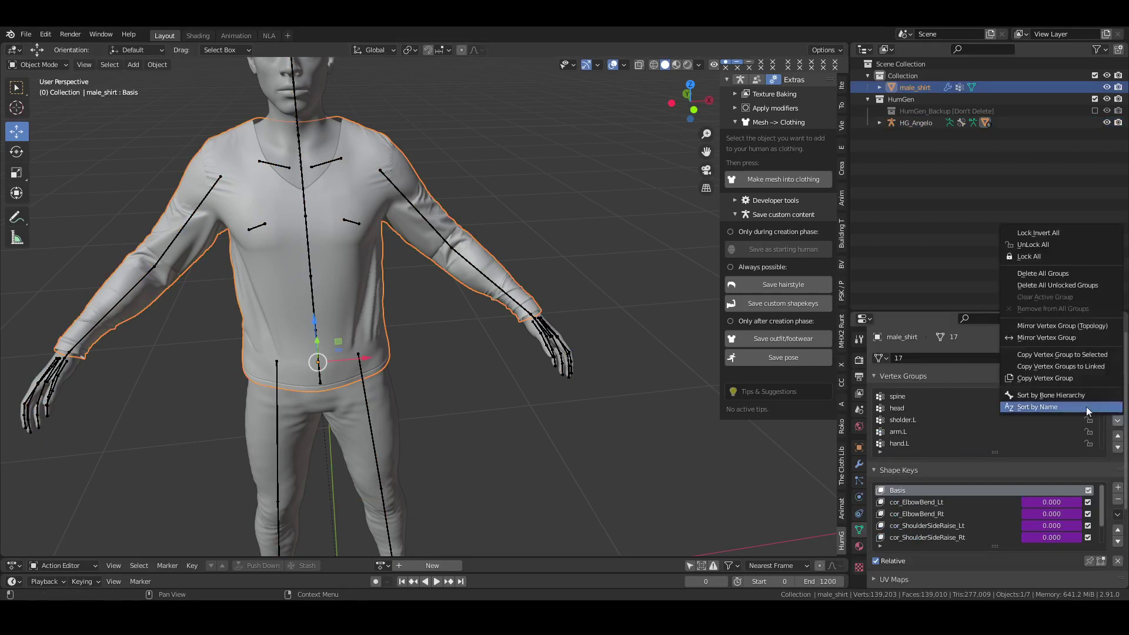
{"action": "left_click", "coordinate": [1081, 409]}
Test the shirt's automatic weights by freely rotating an upper arm bone of HG_Angelo in Pose Mode, cancel the rotation and return to Object Mode
{"action": "left_click", "coordinate": [915, 122]}
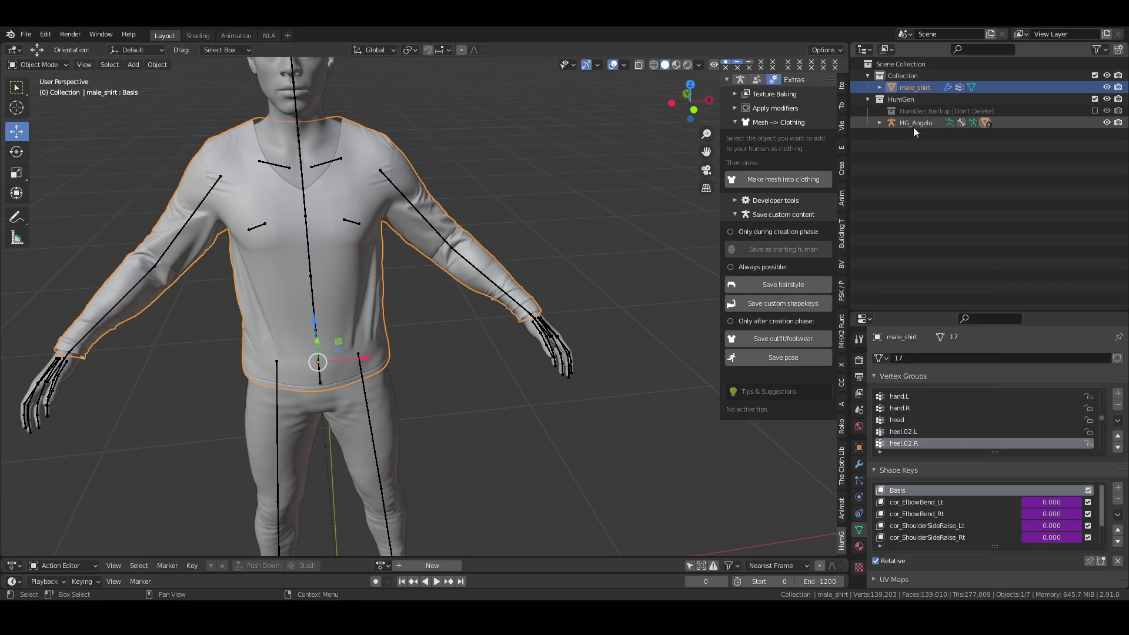
{"action": "key", "text": "ctrl+Tab"}
{"action": "right_click", "coordinate": [435, 203]}
{"action": "middle_click_drag", "start_coordinate": [511, 198], "coordinate": [478, 208]}
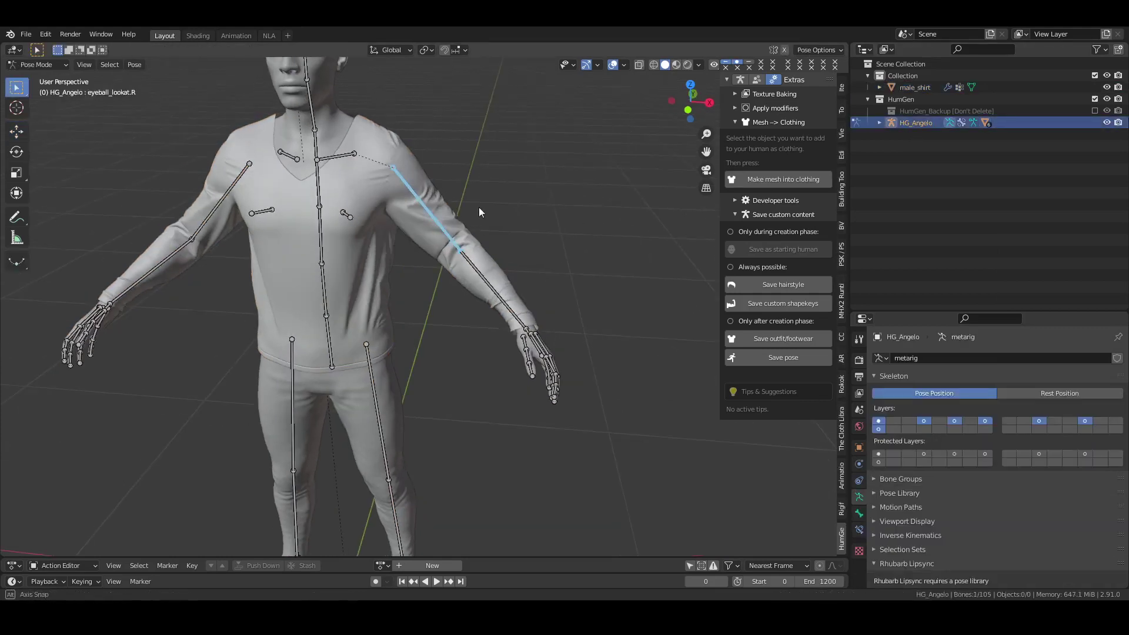
{"action": "key", "text": "r"}
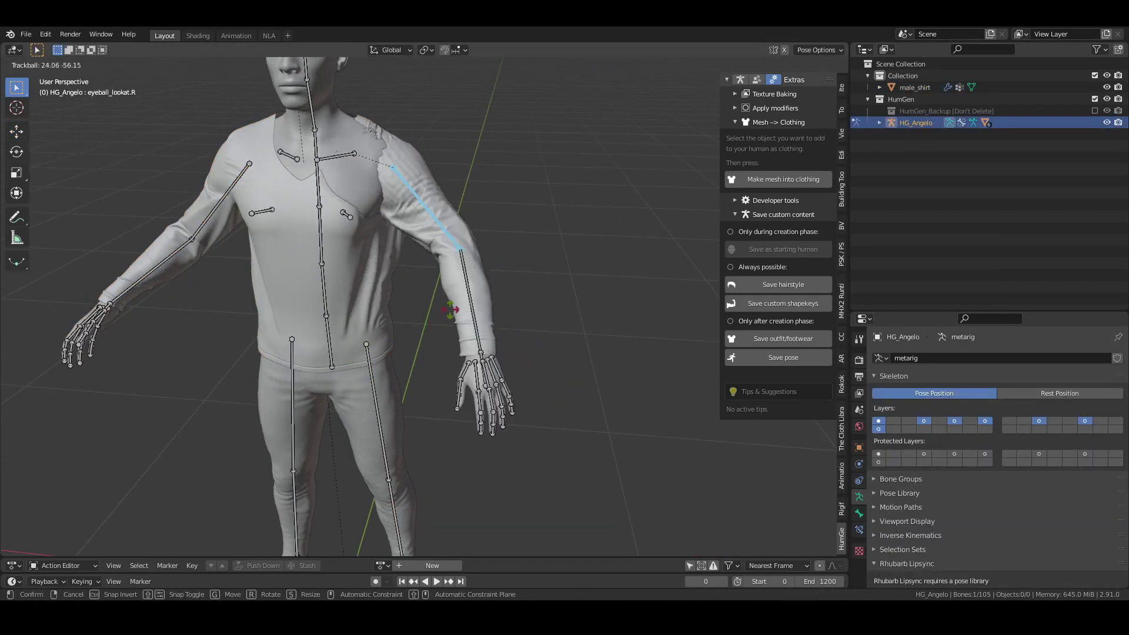
{"action": "key", "text": "r"}
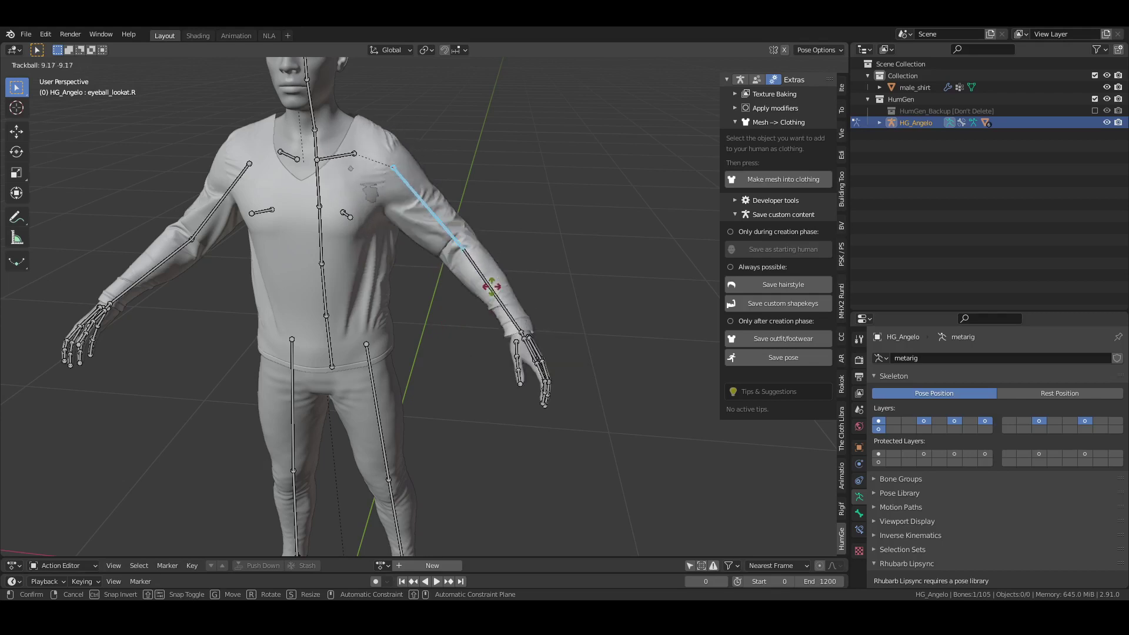
{"action": "right_click", "coordinate": [425, 281]}
{"action": "middle_click_drag", "start_coordinate": [414, 281], "coordinate": [442, 276]}
{"action": "key", "text": "ctrl+Tab"}
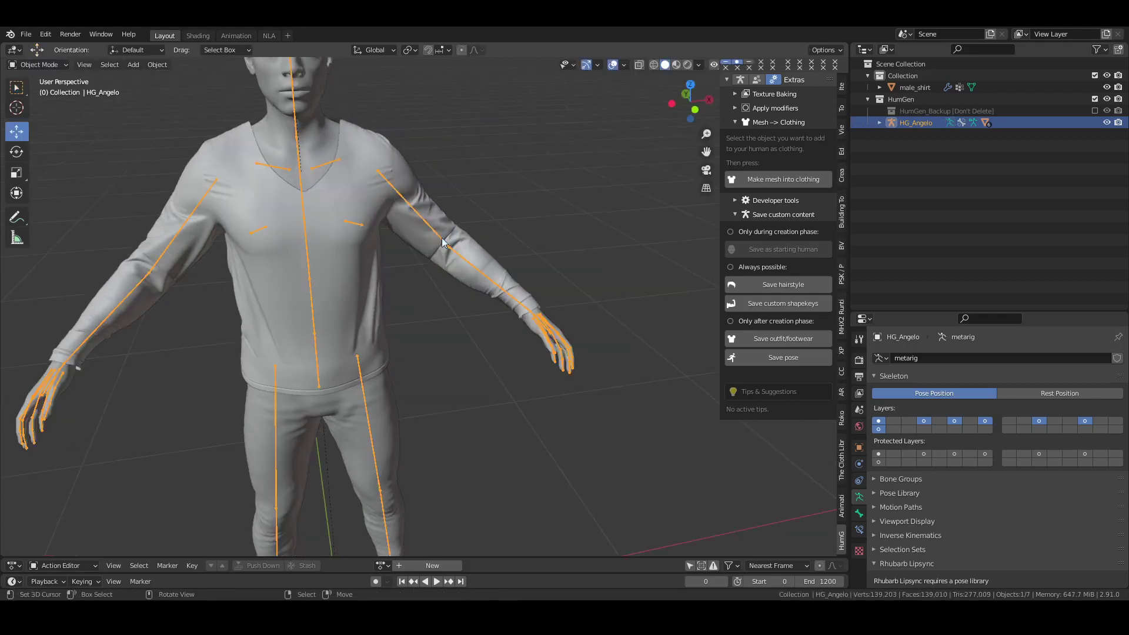
Delete all shape keys and all vertex groups from male_shirt
{"action": "left_click", "coordinate": [422, 186]}
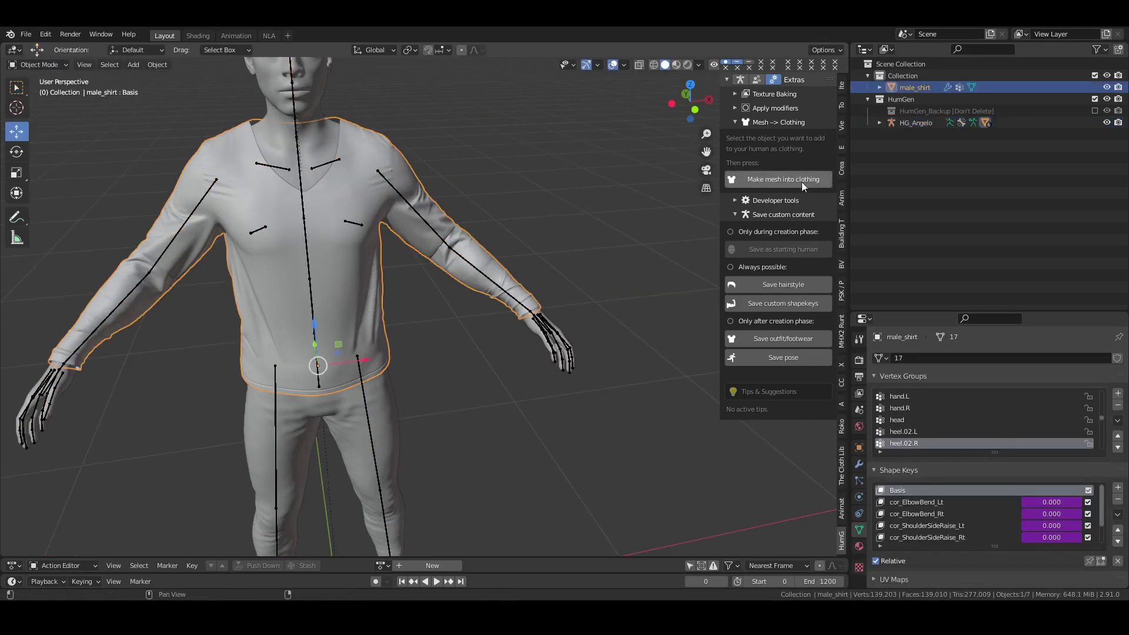
{"action": "left_click", "coordinate": [1117, 514]}
{"action": "left_click", "coordinate": [978, 426]}
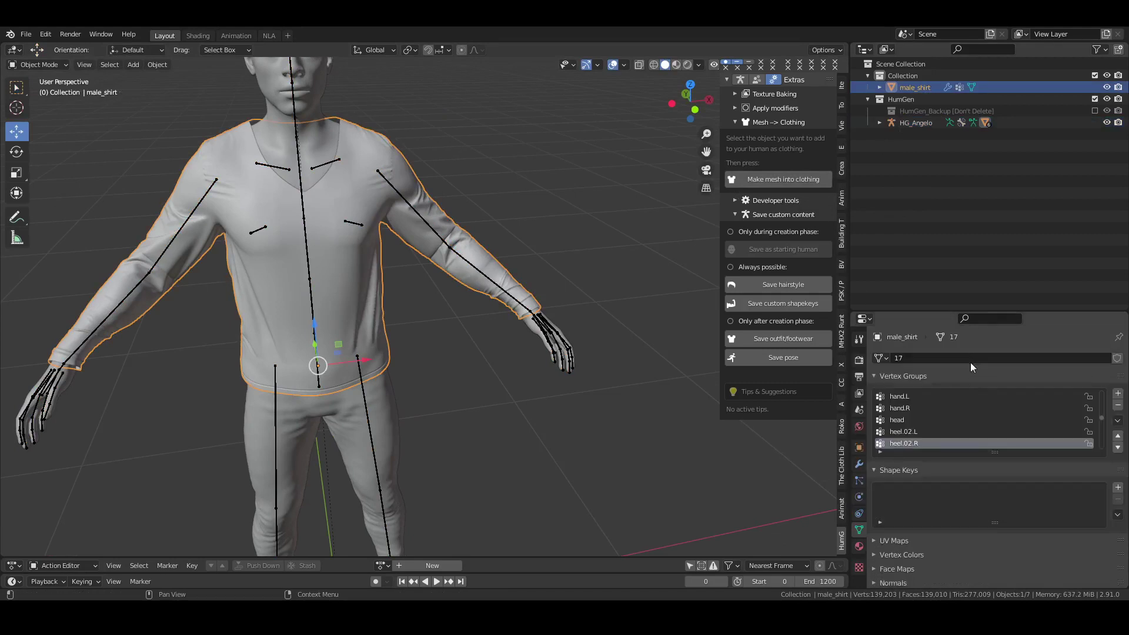
{"action": "left_click", "coordinate": [1117, 423]}
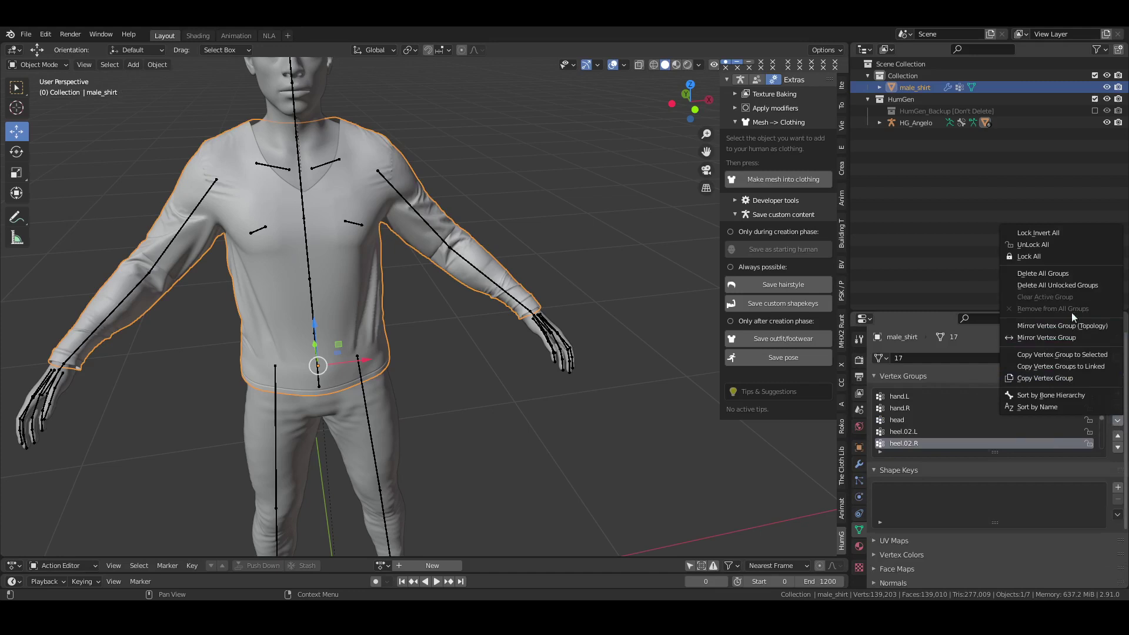
{"action": "left_click", "coordinate": [1077, 277]}
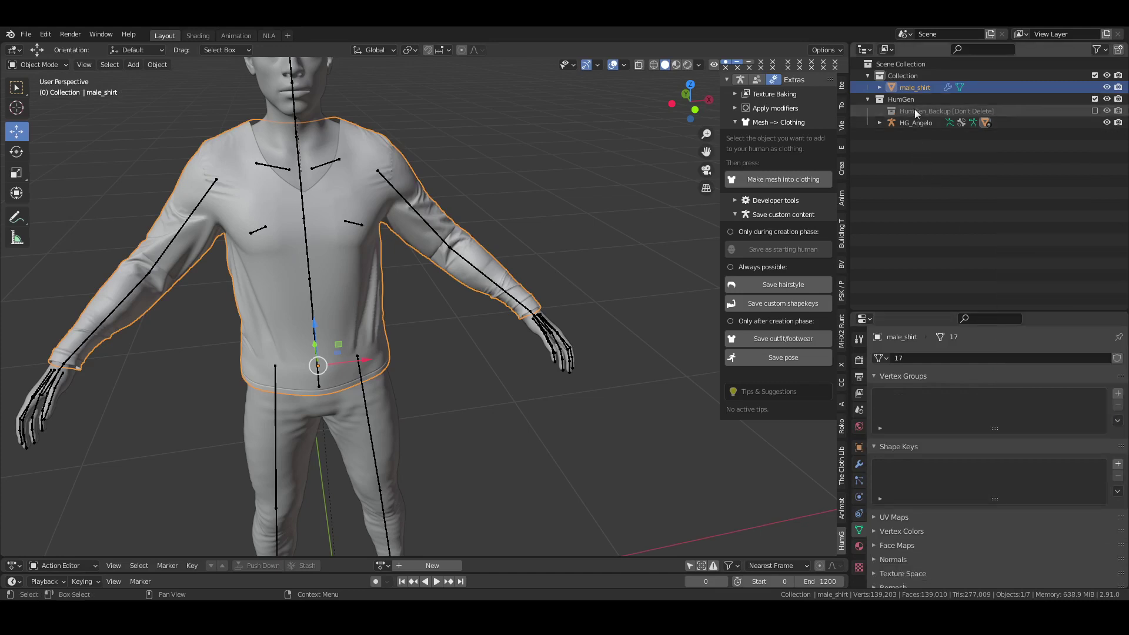
Restart the mesh-to-clothing conversion for male_shirt on HG_Angelo, accept its current position and continue to the corrective shapekeys
{"action": "left_click", "coordinate": [784, 180]}
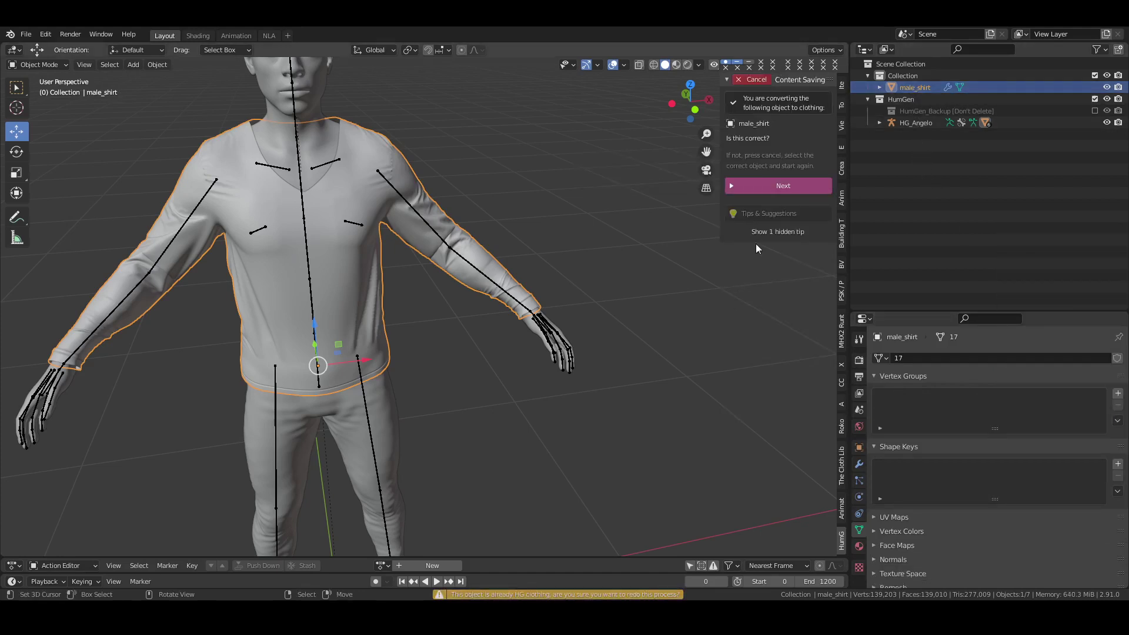
{"action": "left_click", "coordinate": [798, 185]}
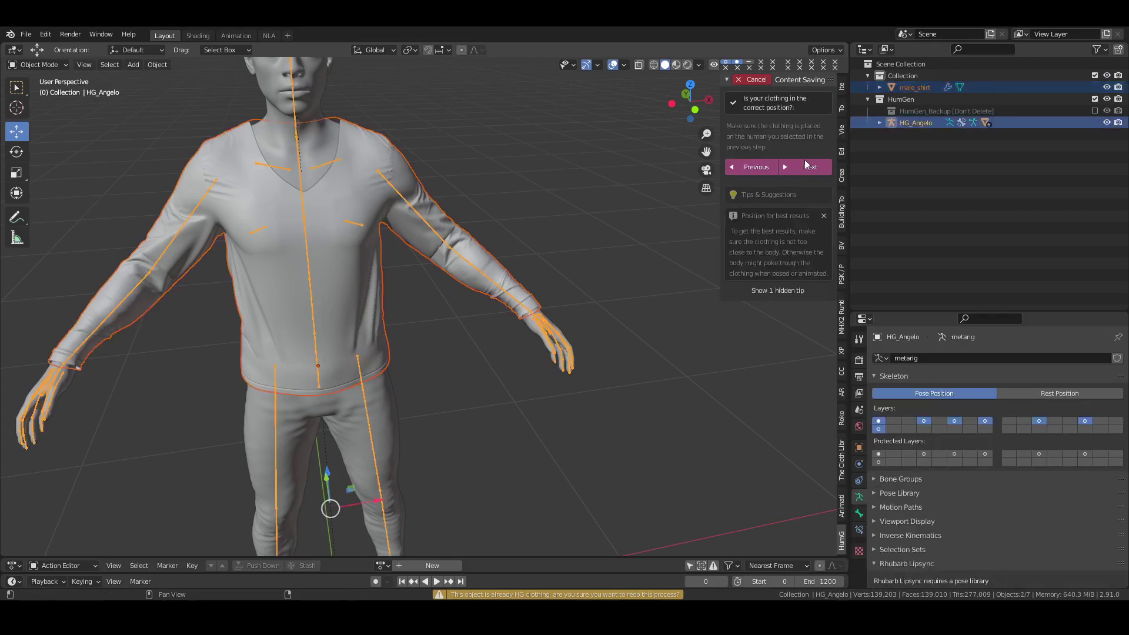
{"action": "left_click", "coordinate": [804, 160]}
{"action": "left_click", "coordinate": [796, 230]}
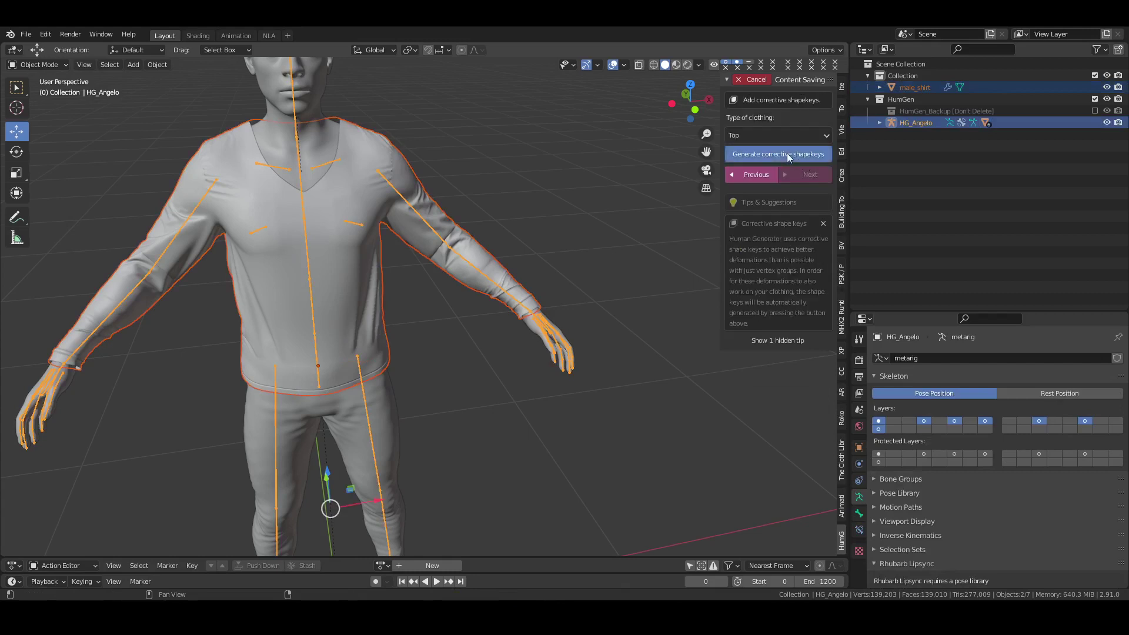
Generate corrective shapekeys for the Top clothing type, apply auto weight paint to the shirt and finish the clothing conversion
{"action": "left_click", "coordinate": [786, 153]}
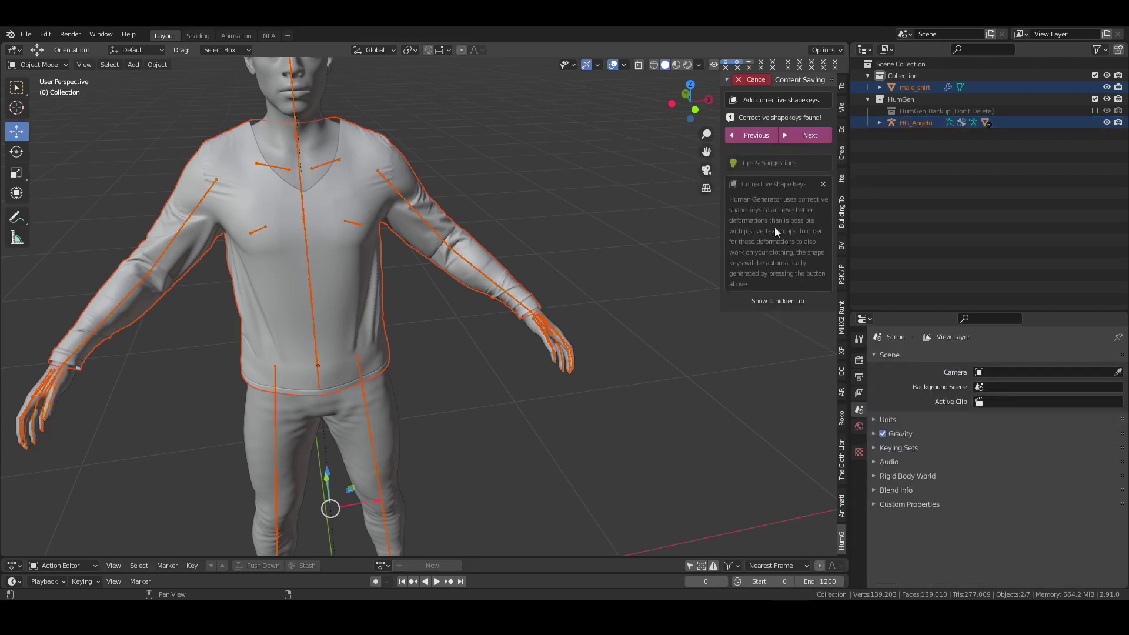
{"action": "left_click", "coordinate": [808, 135]}
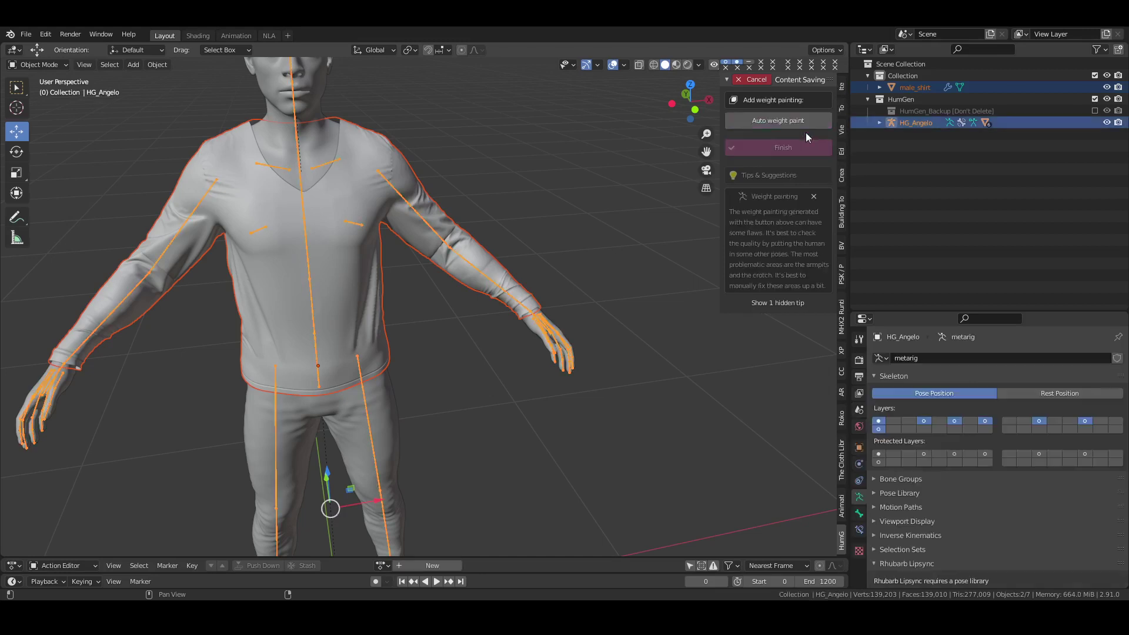
{"action": "left_click", "coordinate": [774, 124]}
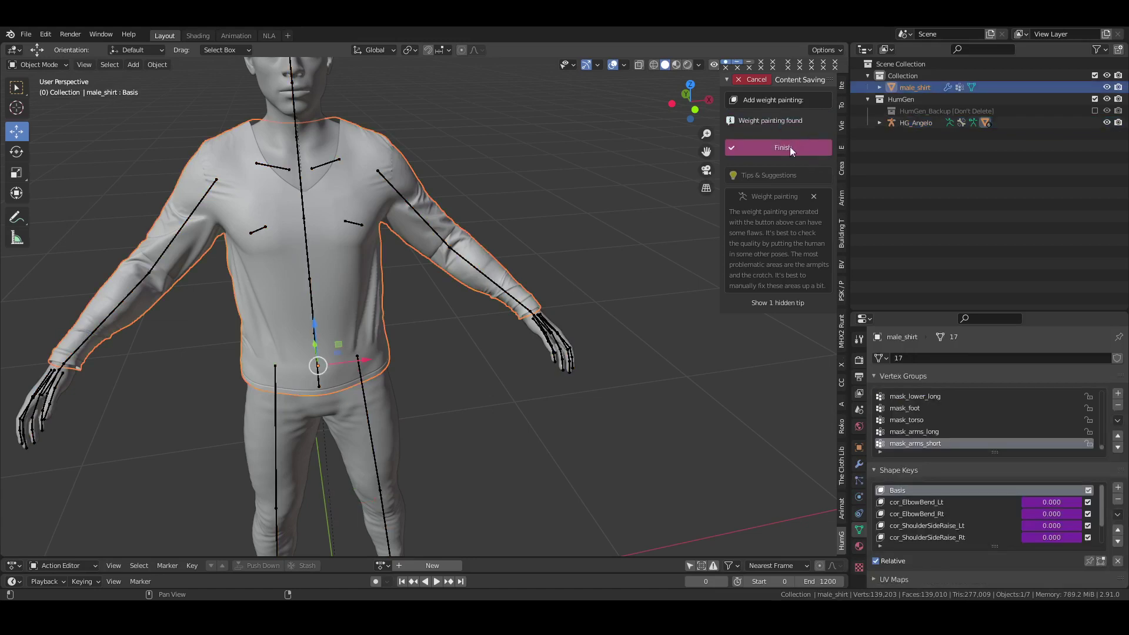
{"action": "left_click", "coordinate": [789, 147]}
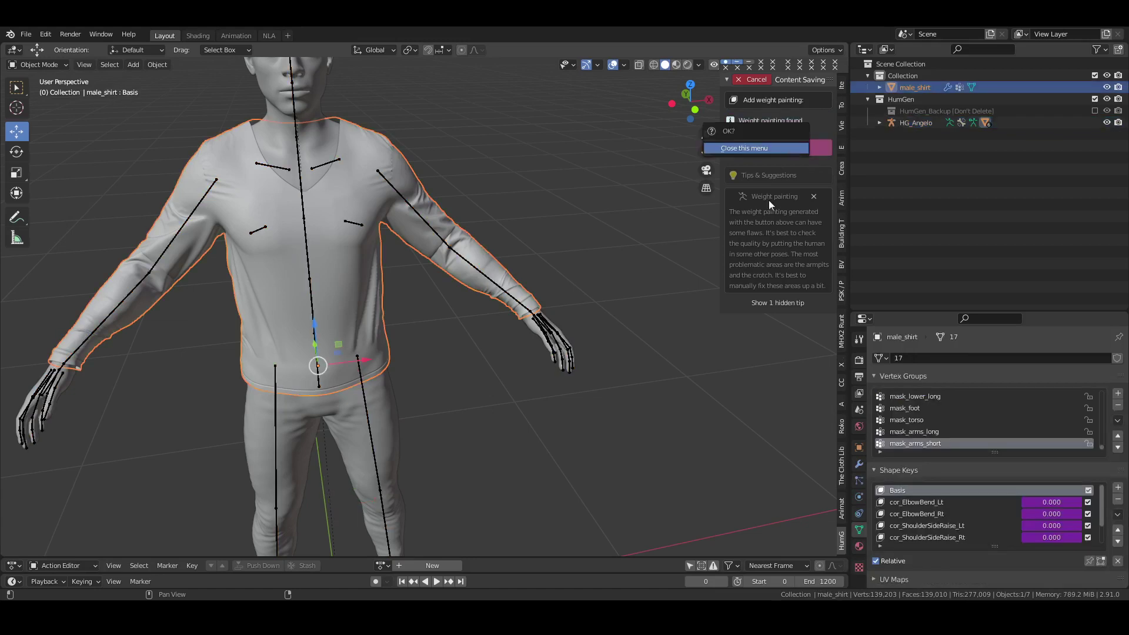
{"action": "left_click", "coordinate": [747, 140]}
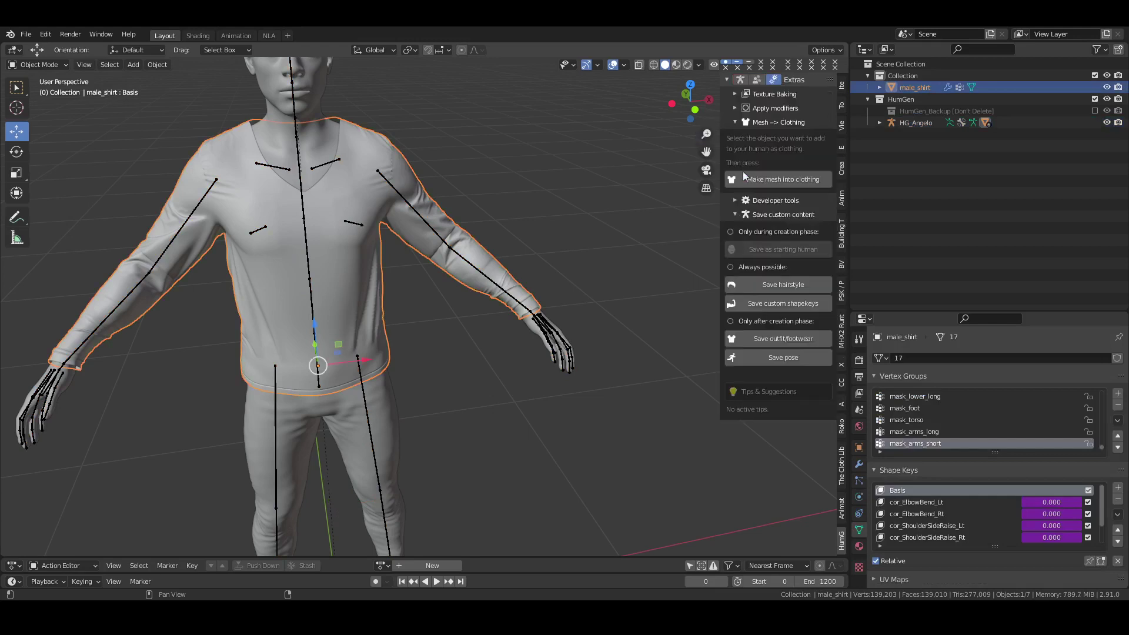
Check the reconverted shirt by freely rotating HG_Angelo's upper arm bone in Pose Mode, and cancel the rotation
{"action": "left_click", "coordinate": [414, 211]}
{"action": "key", "text": "ctrl+Tab"}
{"action": "key", "text": "r"}
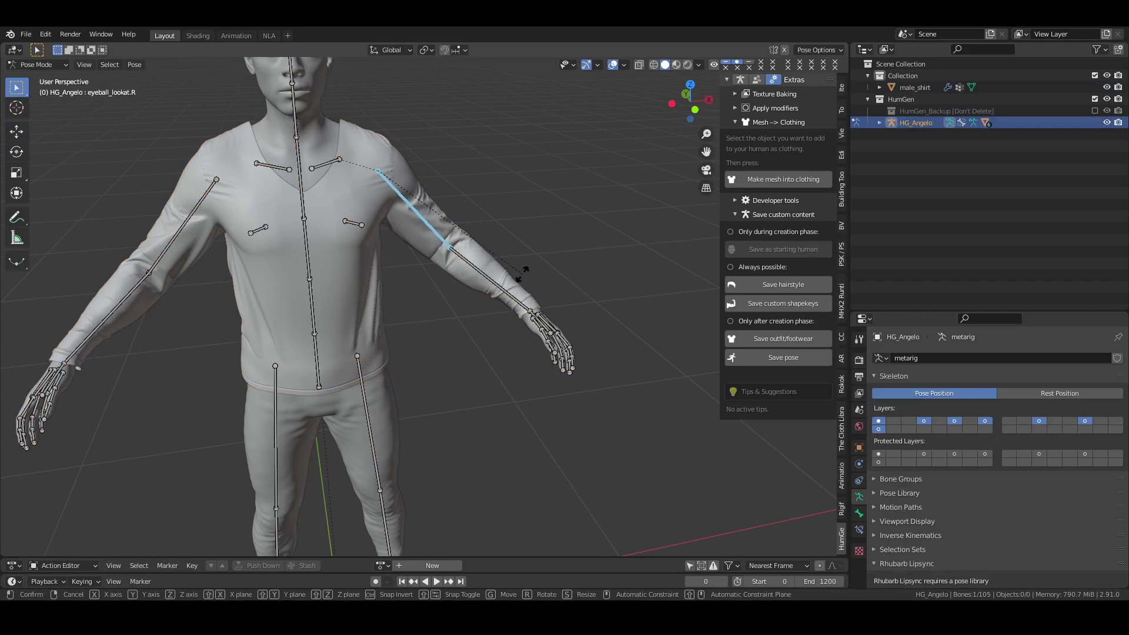
{"action": "key", "text": "r"}
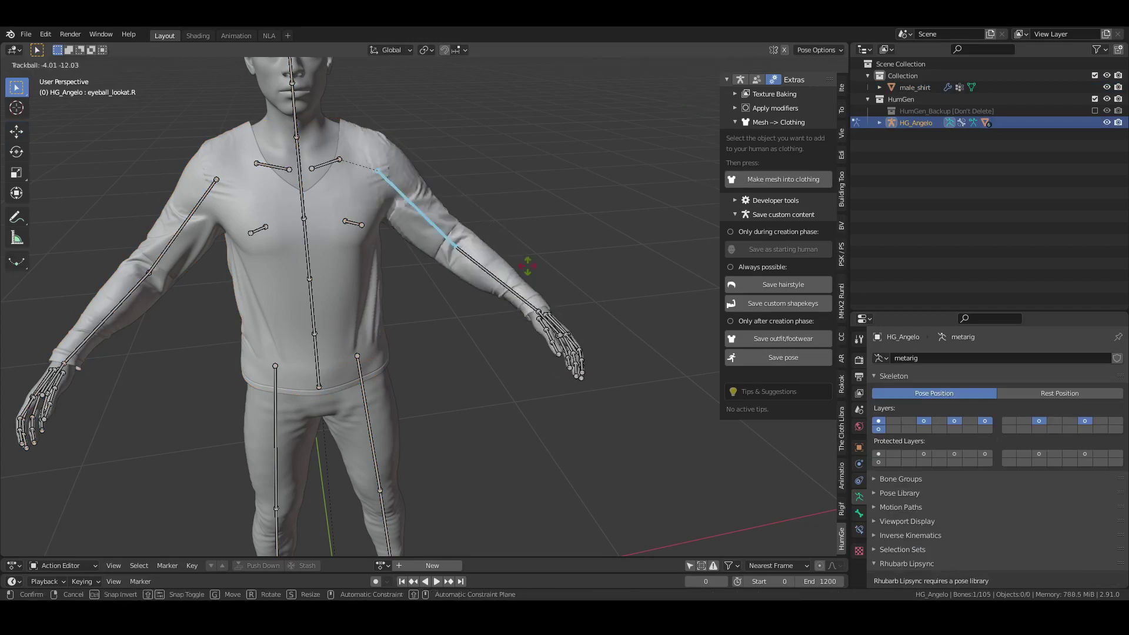
{"action": "right_click", "coordinate": [534, 268]}
Rotate the upper arm and forearm bones with the Rotate tool to inspect how the sleeve deforms
{"action": "middle_click_drag", "start_coordinate": [534, 268], "coordinate": [404, 297]}
{"action": "key", "text": "shift+space"}
{"action": "key", "text": "r"}
{"action": "left_click_drag", "start_coordinate": [509, 147], "coordinate": [524, 166]}
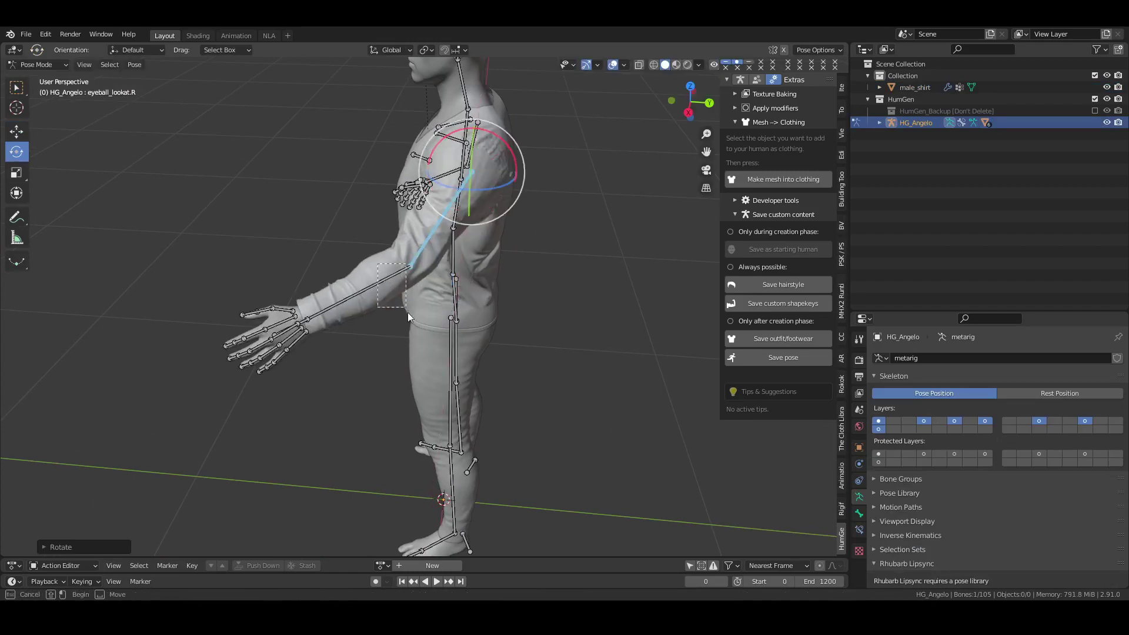
{"action": "right_click", "coordinate": [393, 277]}
{"action": "left_click_drag", "start_coordinate": [439, 235], "coordinate": [454, 272]}
{"action": "middle_click_drag", "start_coordinate": [317, 323], "coordinate": [499, 328]}
{"action": "scroll", "coordinate": [450, 292], "scroll_direction": "up", "scroll_amount": 3}
{"action": "scroll", "coordinate": [492, 333], "scroll_direction": "down", "scroll_amount": 4}
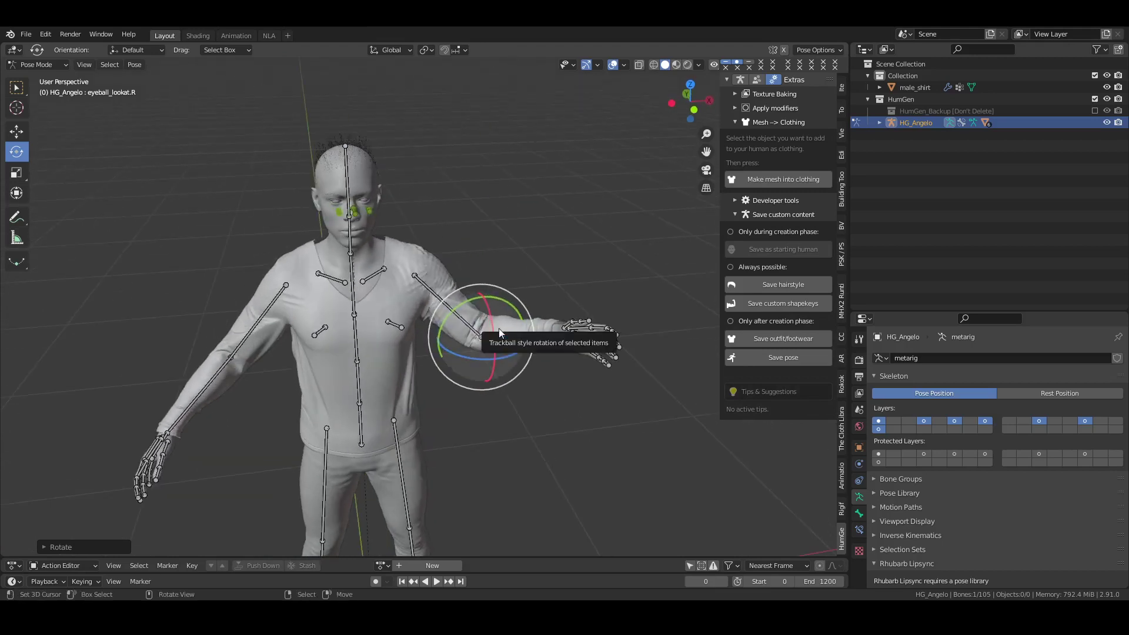
Clear the rotation of all HG_Angelo bones, deselect them and return to Object Mode
{"action": "key", "text": "a"}
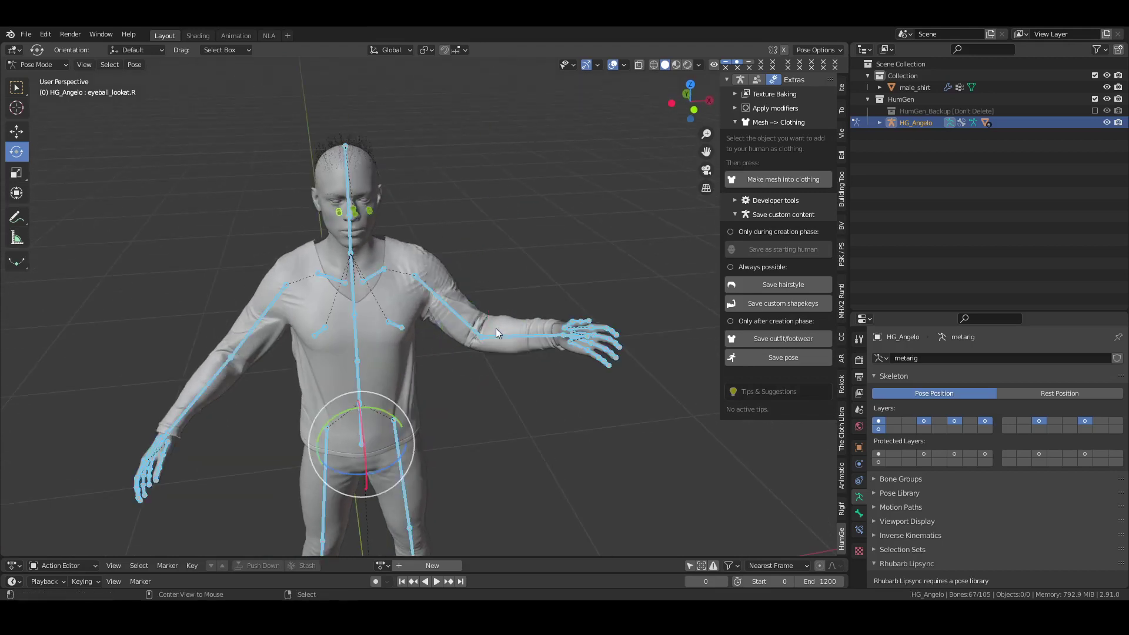
{"action": "key", "text": "alt+r"}
{"action": "key", "text": "alt+a"}
{"action": "key", "text": "ctrl+Tab"}
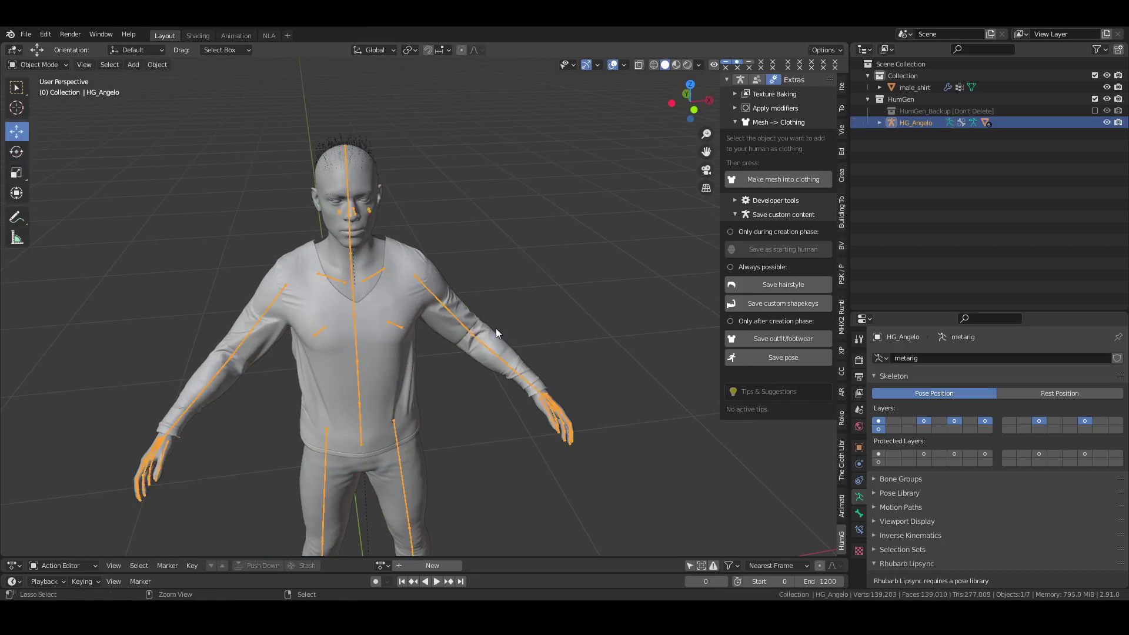
Show the dressed human in Material Preview with nothing selected, and the sidebar and viewport overlays hidden
{"action": "mouse_move", "coordinate": [512, 348]}
{"action": "middle_mouse_down"}
{"action": "mouse_move", "coordinate": [549, 273]}
{"action": "mouse_move", "coordinate": [549, 348]}
{"action": "mouse_move", "coordinate": [527, 347]}
{"action": "middle_mouse_up"}
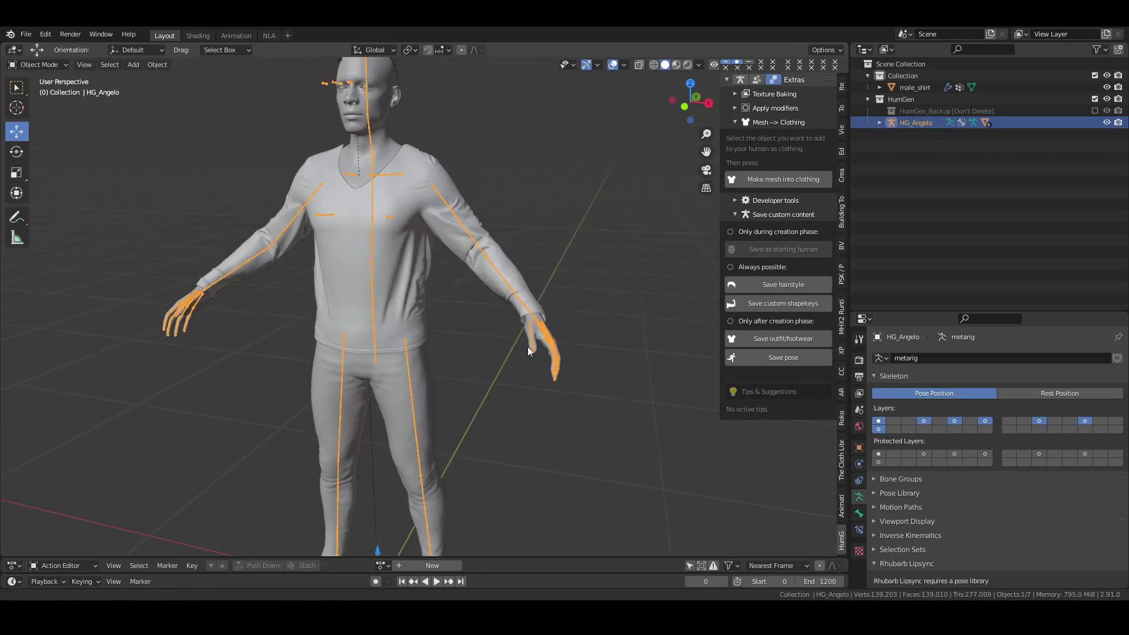
{"action": "scroll", "coordinate": [547, 345], "scroll_direction": "up", "scroll_amount": 4}
{"action": "key", "text": "alt+a"}
{"action": "key", "text": "n"}
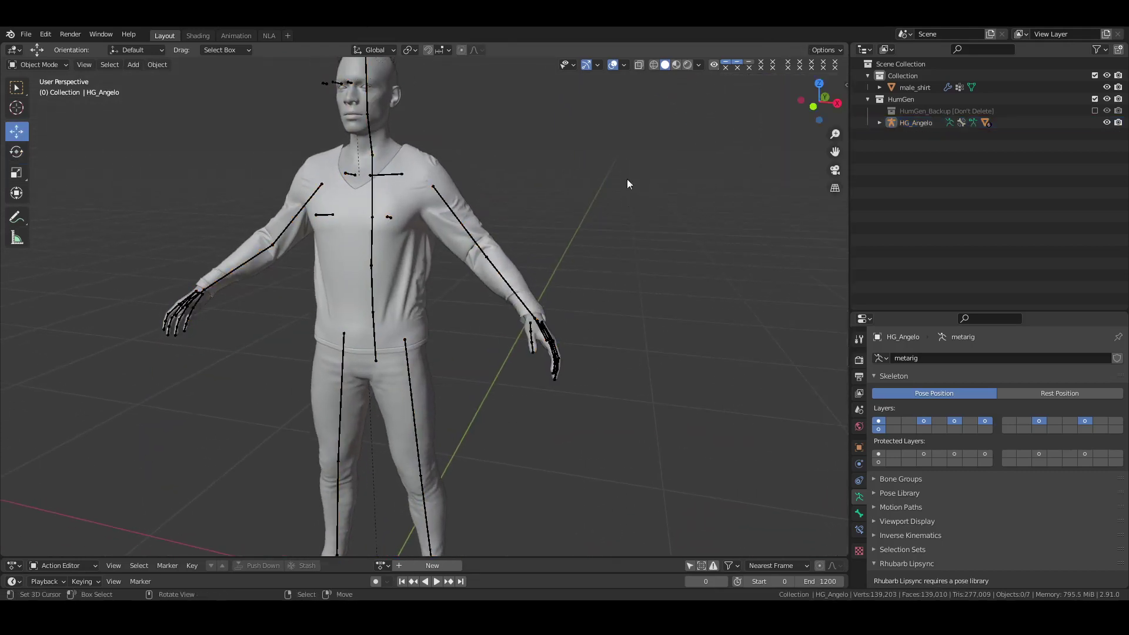
{"action": "left_click", "coordinate": [613, 65]}
{"action": "left_click", "coordinate": [676, 64]}
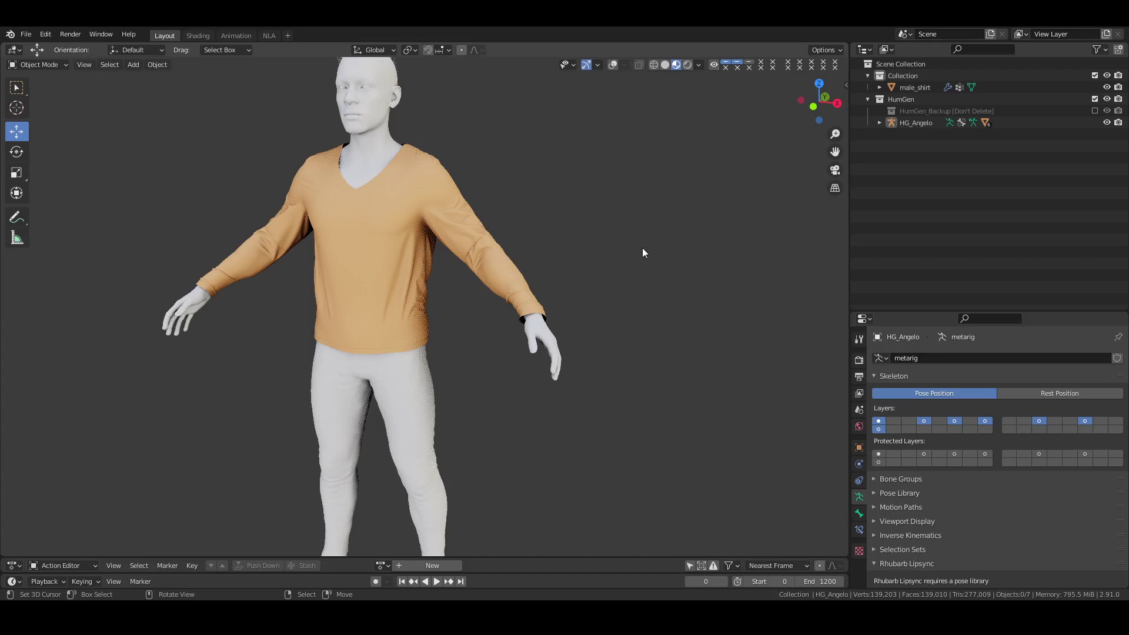
Move male_shirt out of Collection into the HumGen hierarchy with HG_Angelo
{"action": "left_click", "coordinate": [915, 88]}
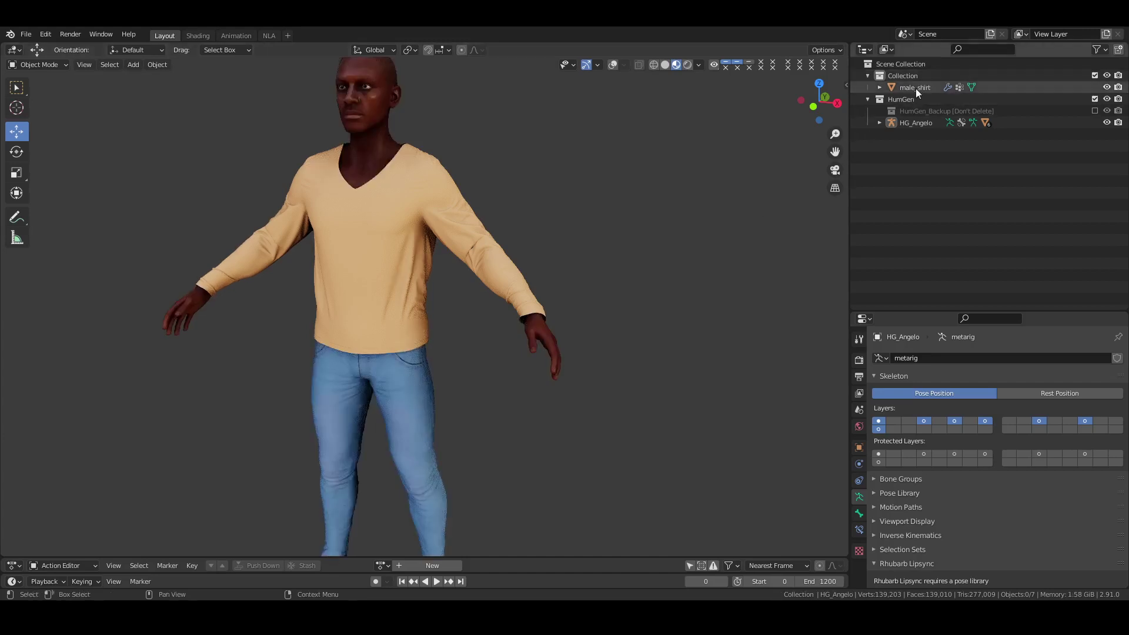
{"action": "left_click_drag", "start_coordinate": [915, 88], "coordinate": [914, 149]}
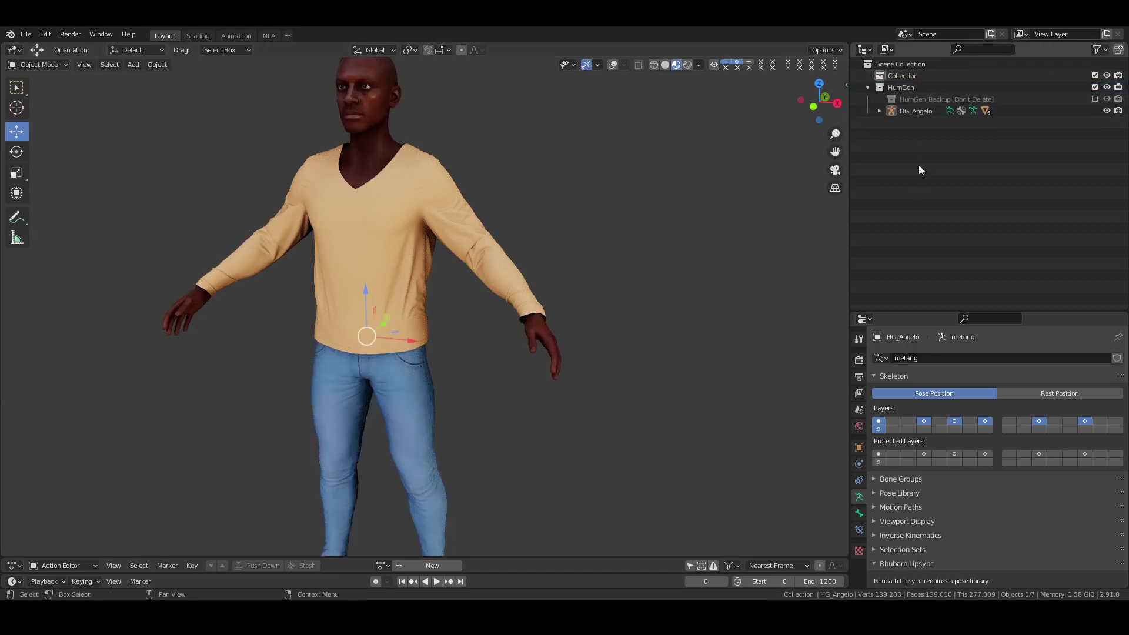
Select the human's body and make its hair children visible in the Human Generator settings
{"action": "middle_click_drag", "start_coordinate": [380, 231], "coordinate": [488, 267]}
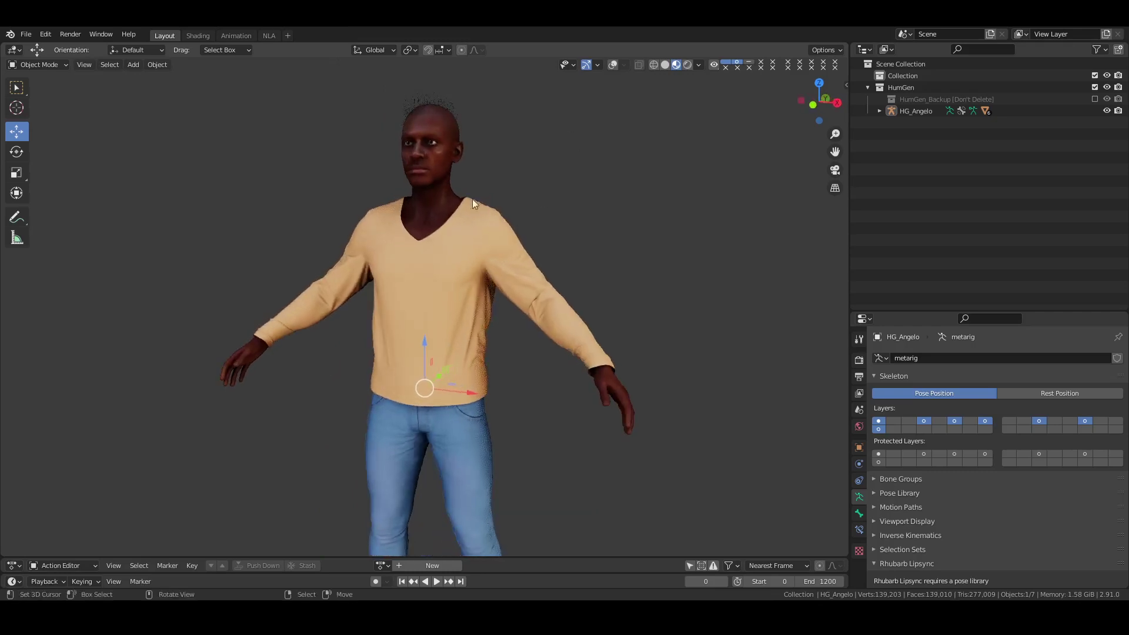
{"action": "left_click", "coordinate": [442, 184]}
{"action": "key", "text": "n"}
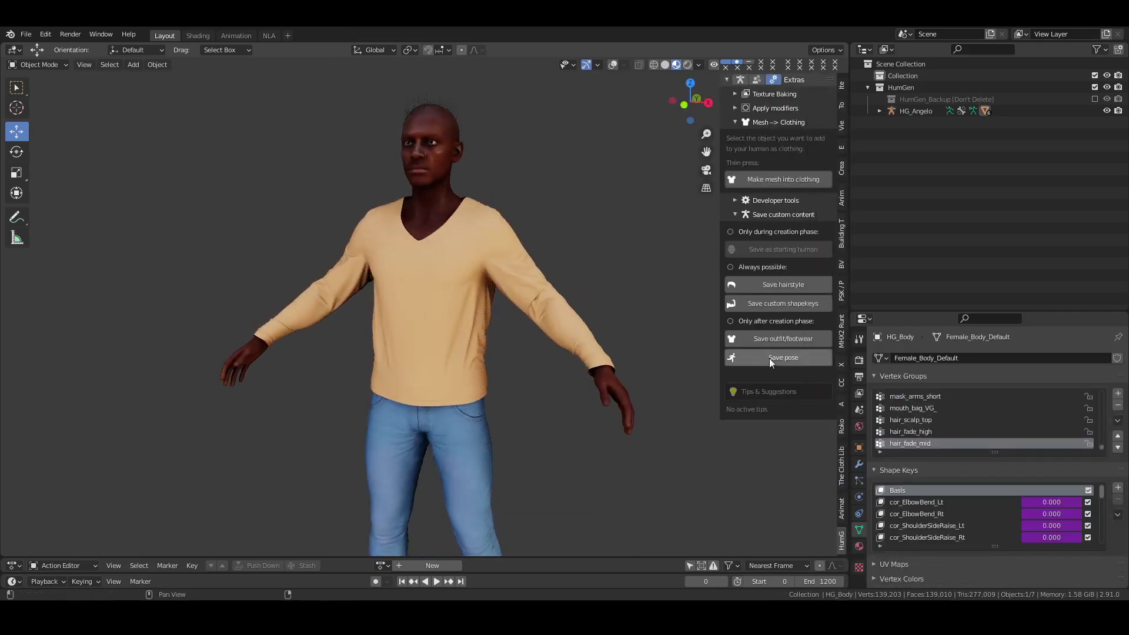
{"action": "left_click", "coordinate": [741, 80]}
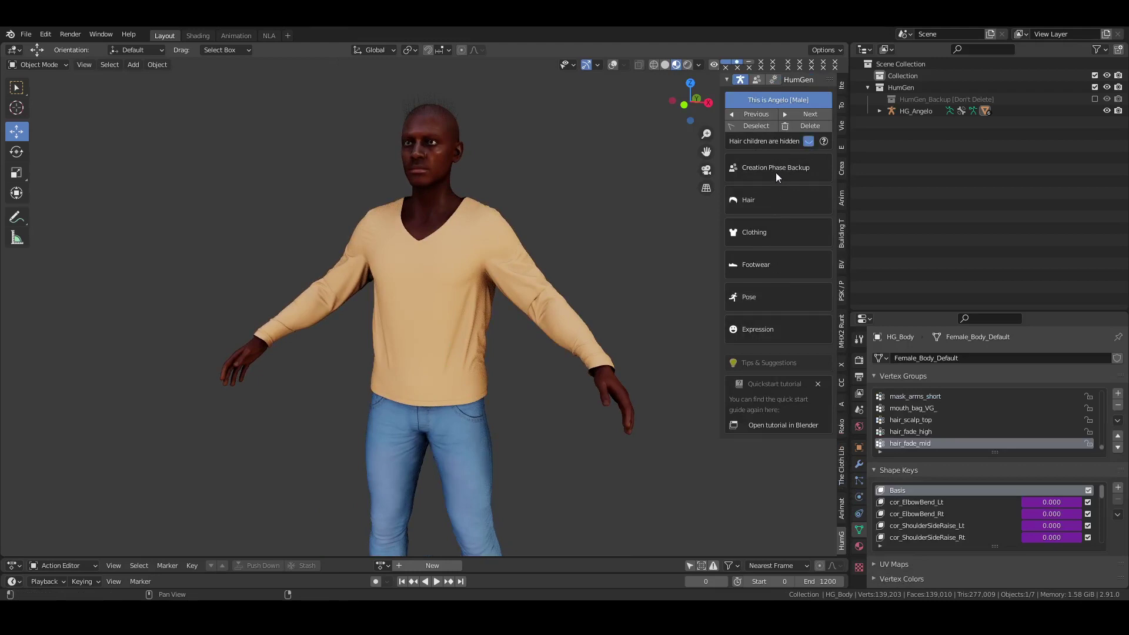
{"action": "left_click", "coordinate": [808, 141]}
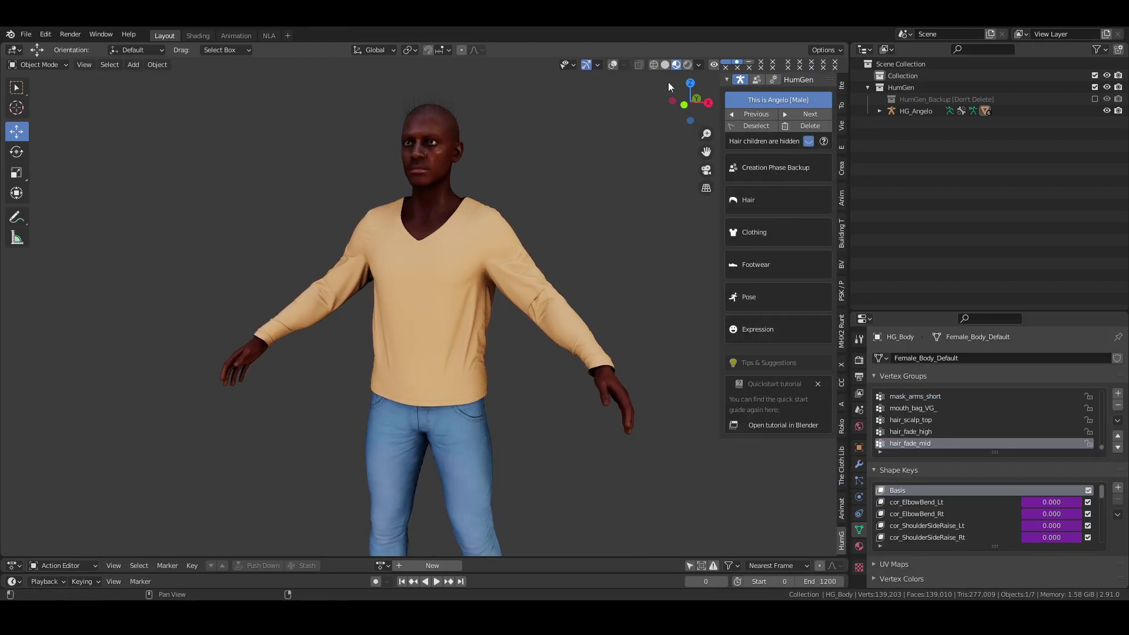
Switch the Material Preview lighting to a different HDRI environment
{"action": "left_click", "coordinate": [698, 65]}
{"action": "left_click", "coordinate": [688, 163]}
{"action": "left_click", "coordinate": [660, 216]}
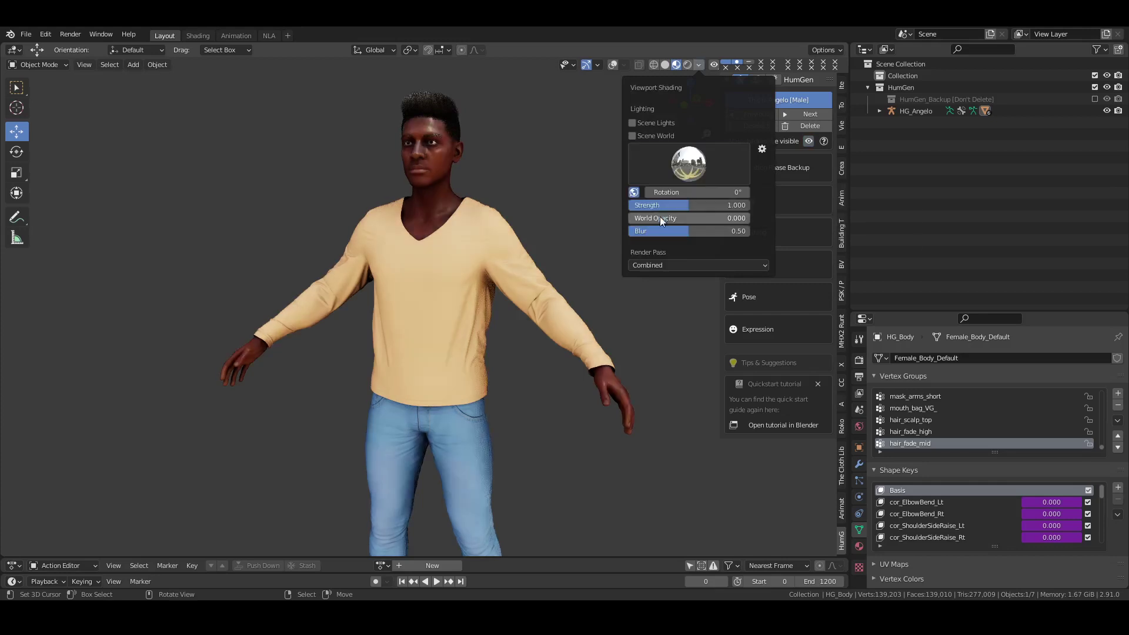
Add the Leather Sneakers footwear to the human and check the full figure
{"action": "left_click", "coordinate": [754, 265]}
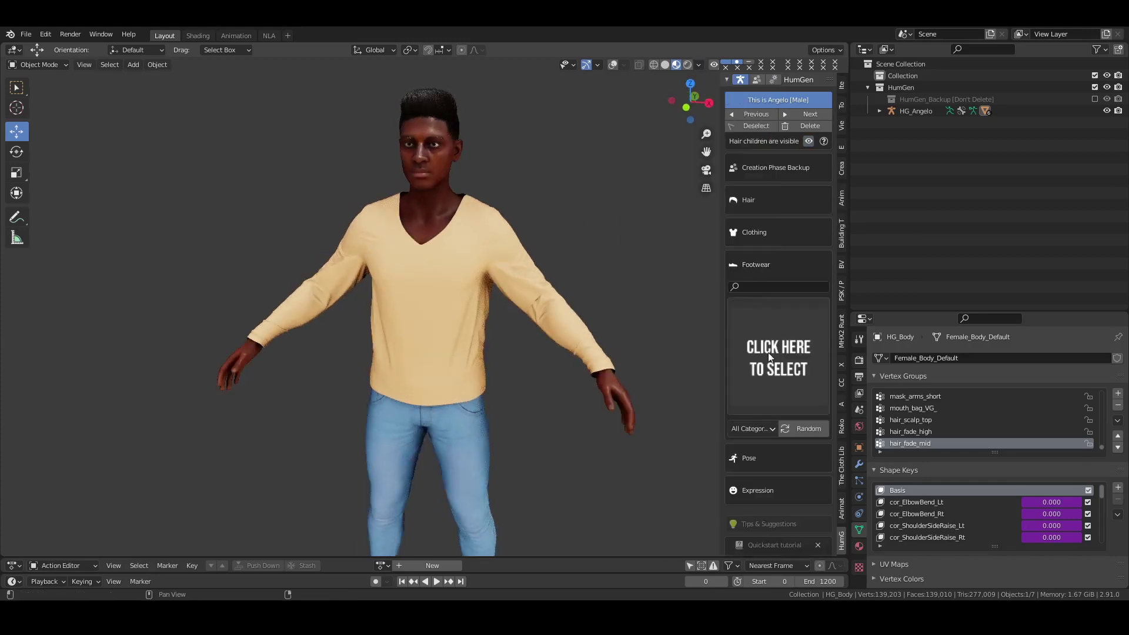
{"action": "left_click", "coordinate": [771, 391]}
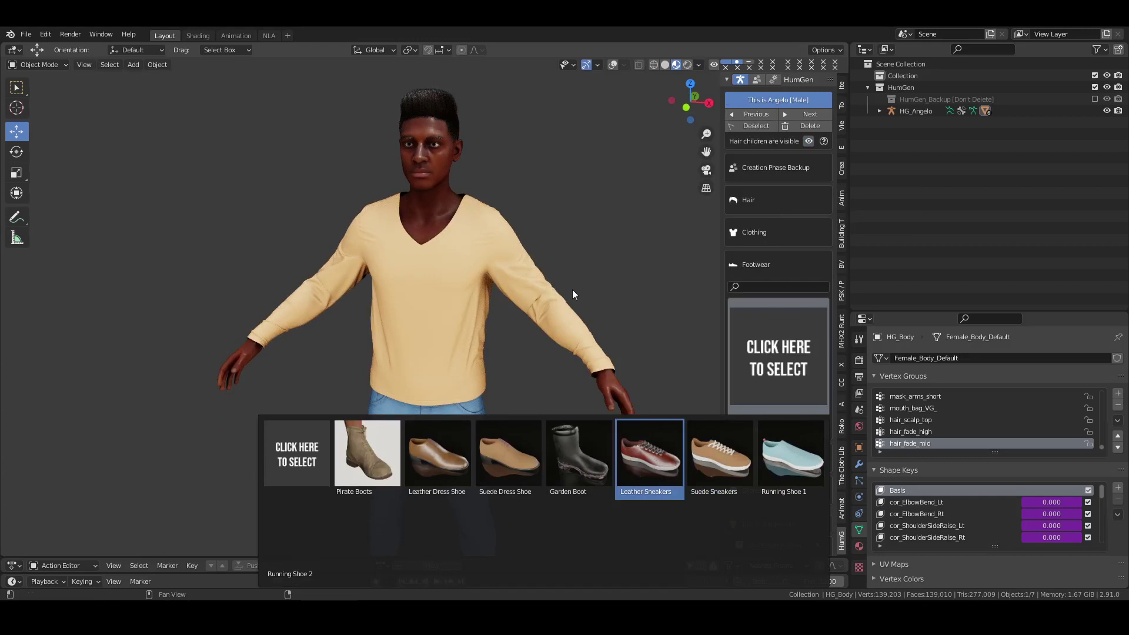
{"action": "scroll", "coordinate": [513, 326], "scroll_direction": "down", "scroll_amount": 3}
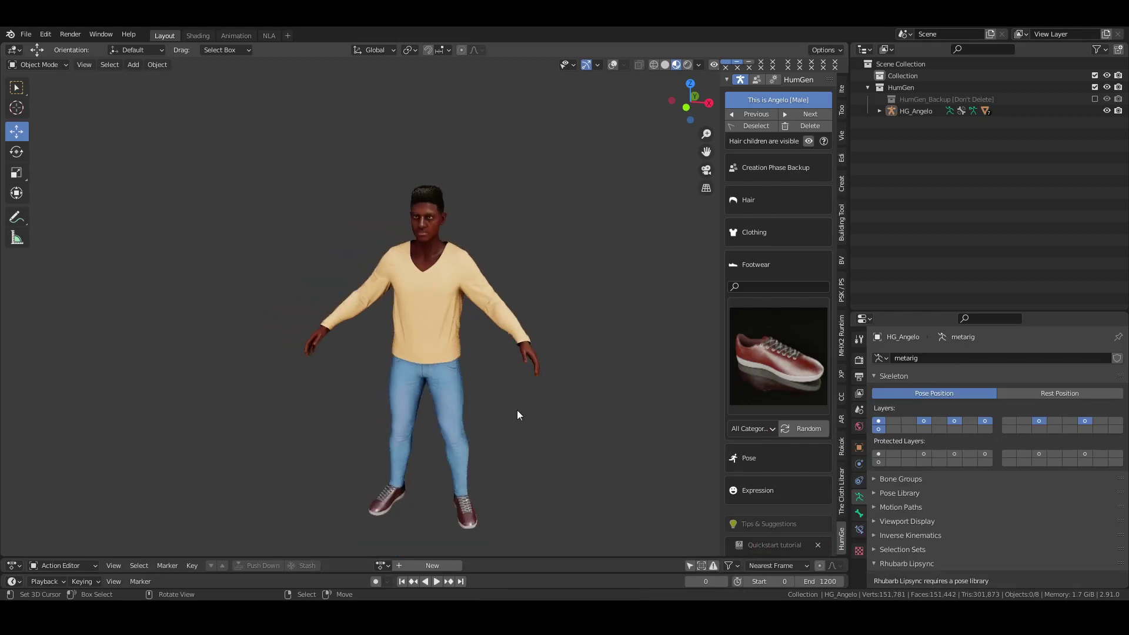
{"action": "middle_click_drag", "start_coordinate": [517, 415], "coordinate": [445, 270]}
{"action": "middle_click_drag", "start_coordinate": [444, 269], "coordinate": [479, 428]}
{"action": "scroll", "coordinate": [488, 294], "scroll_direction": "up", "scroll_amount": 3}
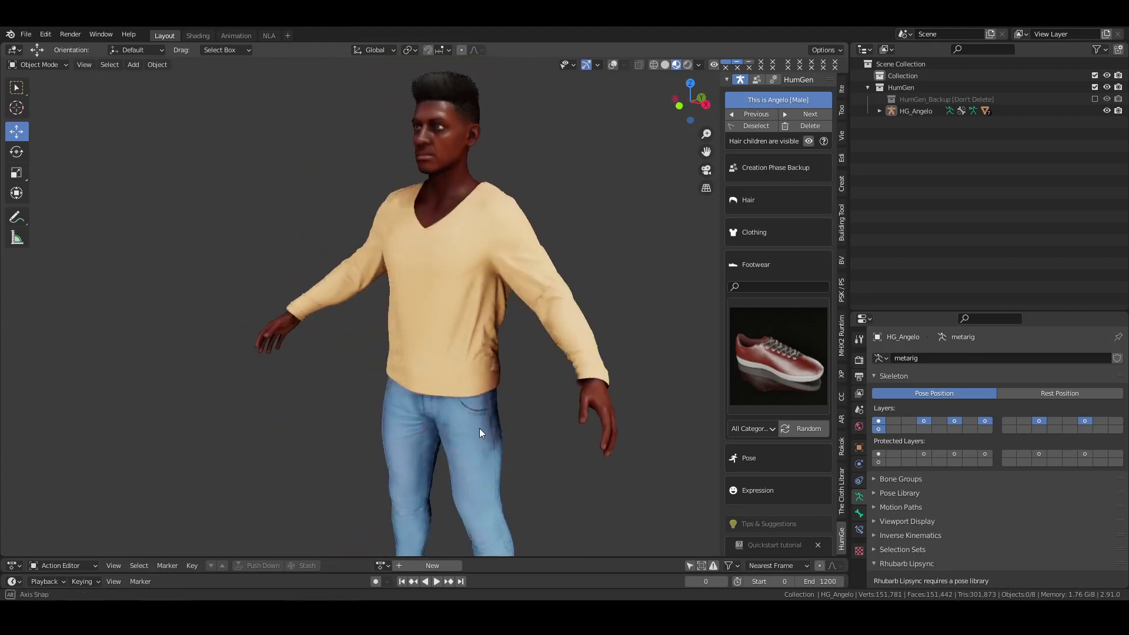
Set the eyebrow material's lightness to 0, and the head hair material's lightness to 0 and roughness to 0.688
{"action": "middle_click_drag", "start_coordinate": [481, 200], "coordinate": [481, 255], "text": "shift"}
{"action": "scroll", "coordinate": [455, 294], "scroll_direction": "up", "scroll_amount": 2}
{"action": "middle_click_drag", "start_coordinate": [455, 294], "coordinate": [545, 299]}
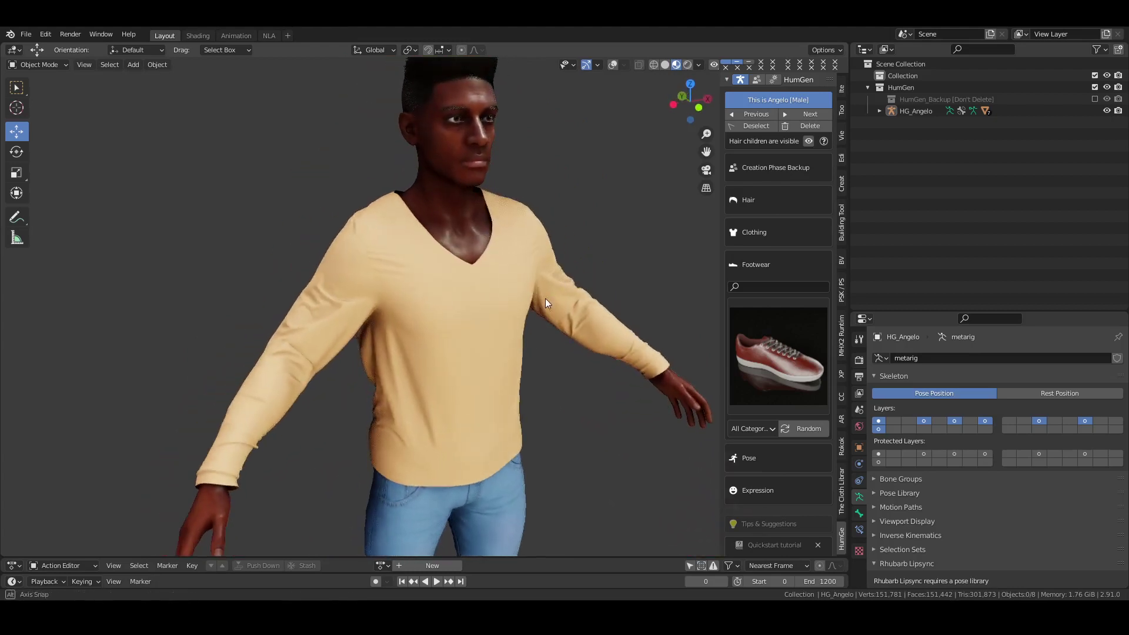
{"action": "left_click", "coordinate": [762, 203]}
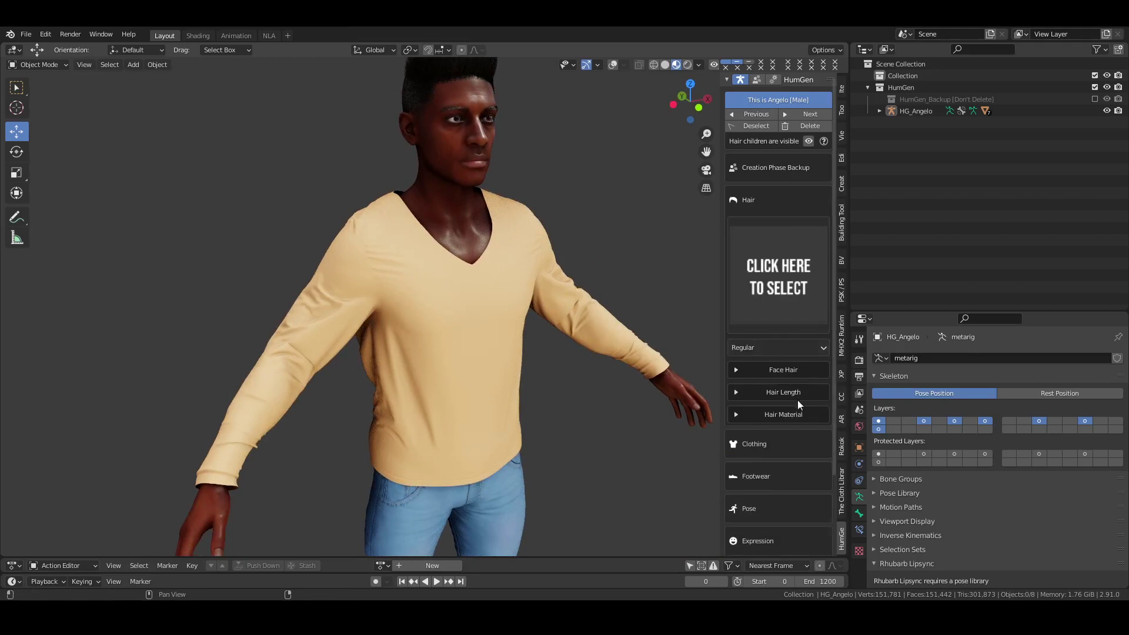
{"action": "left_click", "coordinate": [780, 414]}
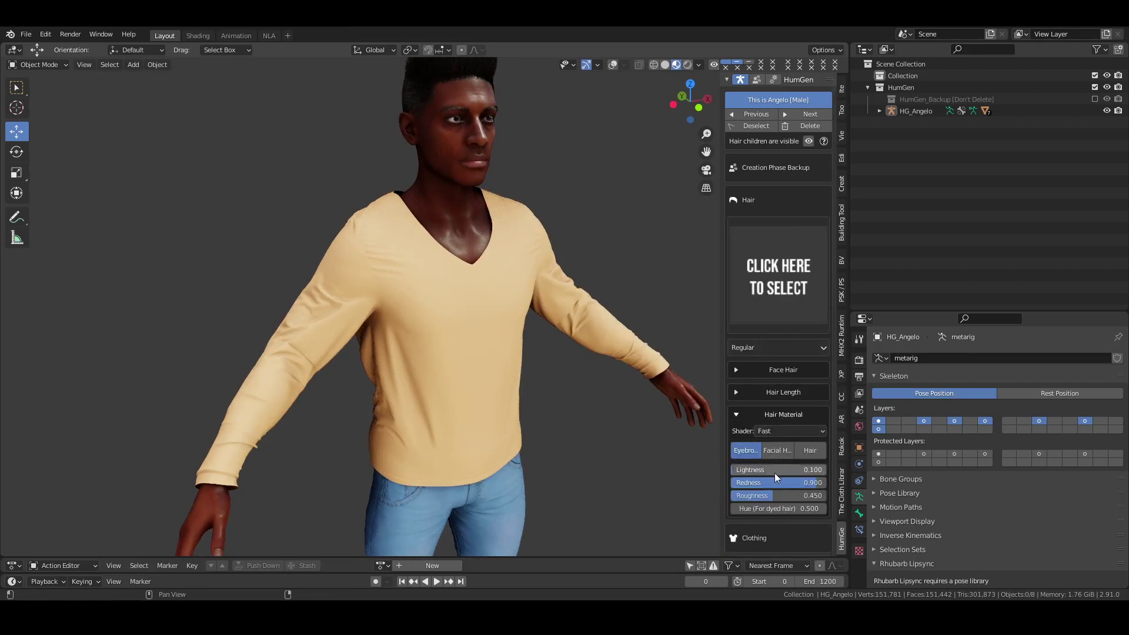
{"action": "left_click_drag", "start_coordinate": [776, 473], "coordinate": [775, 495]}
{"action": "left_click", "coordinate": [810, 451]}
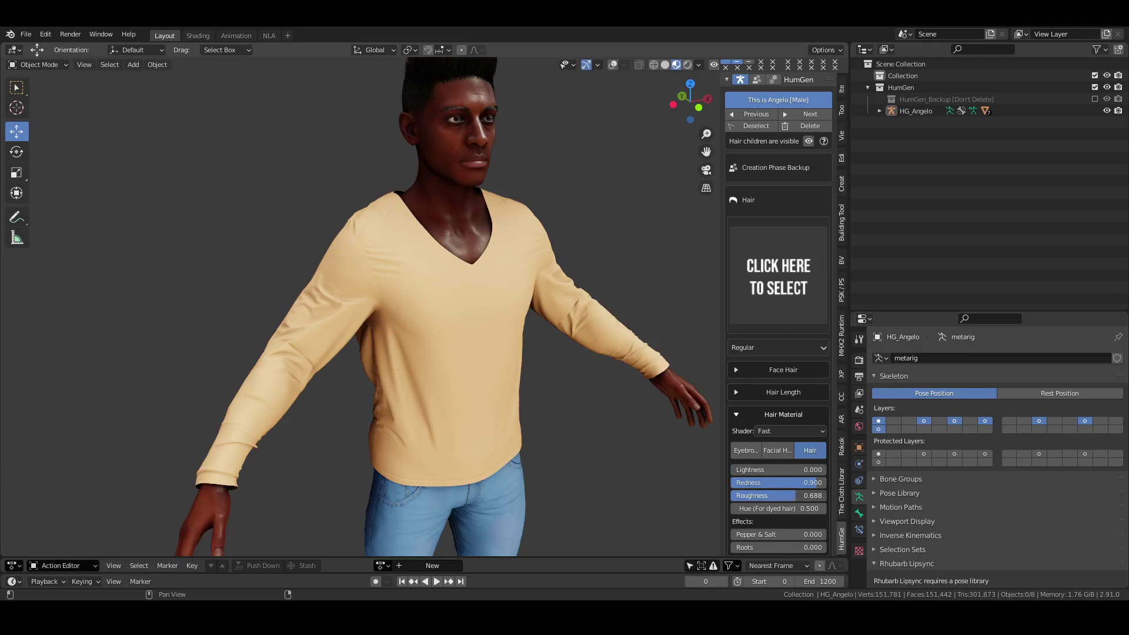
Set the eyebrow material's roughness to 0.773 and check the face from several angles
{"action": "left_click", "coordinate": [753, 448]}
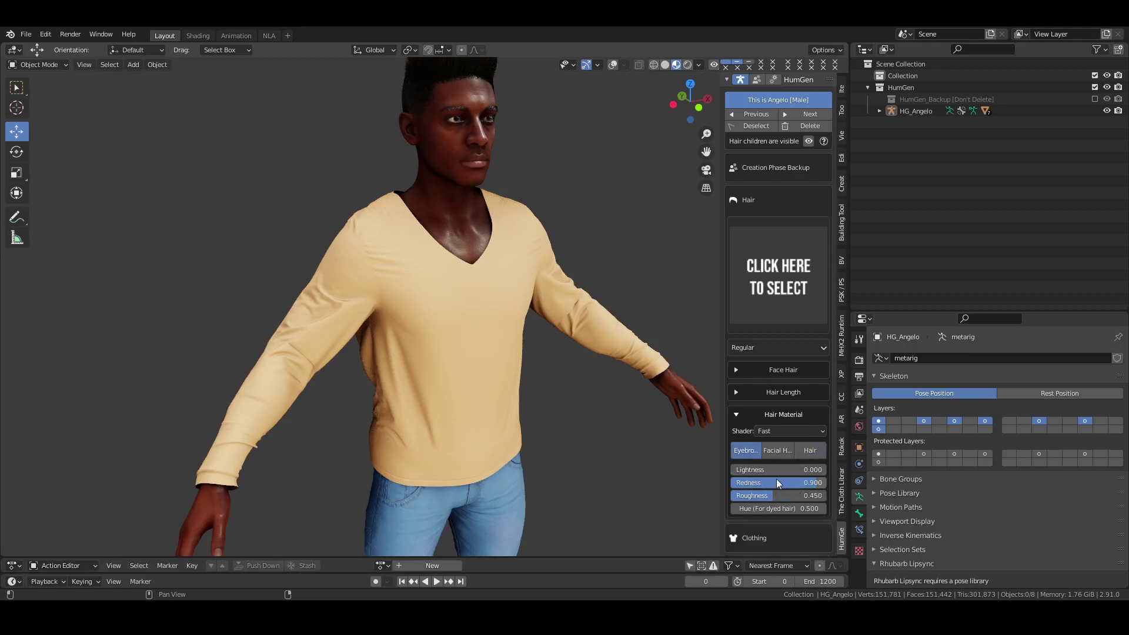
{"action": "left_click_drag", "start_coordinate": [770, 496], "coordinate": [804, 495]}
{"action": "middle_click_drag", "start_coordinate": [488, 223], "coordinate": [448, 273]}
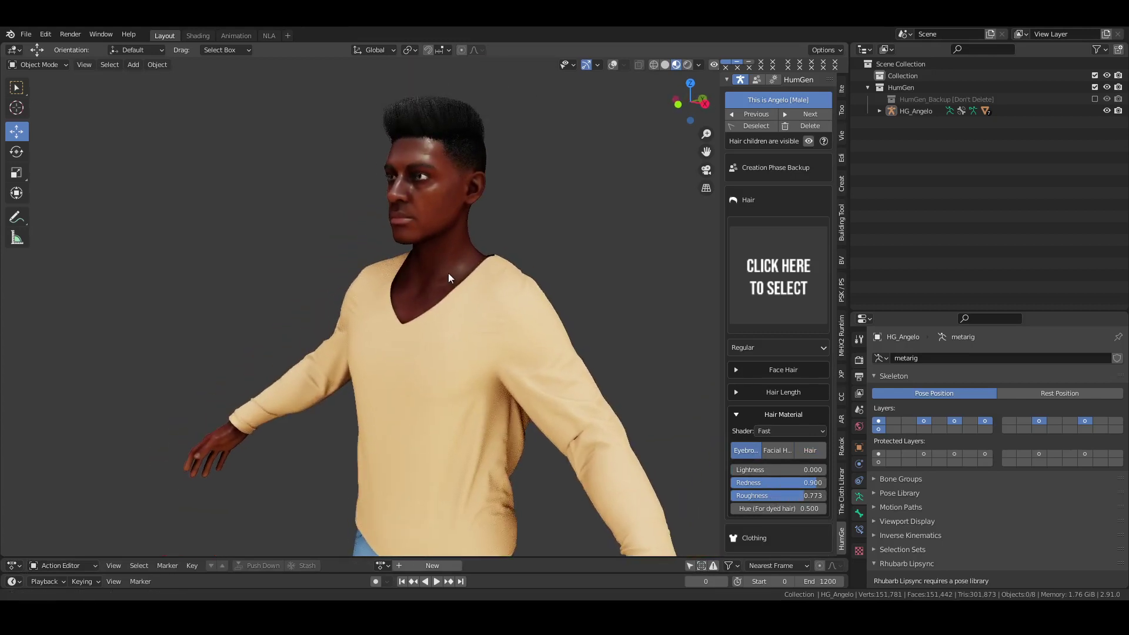
{"action": "scroll", "coordinate": [506, 349], "scroll_direction": "down", "scroll_amount": 2}
{"action": "middle_click_drag", "start_coordinate": [483, 385], "coordinate": [436, 379], "text": "shift"}
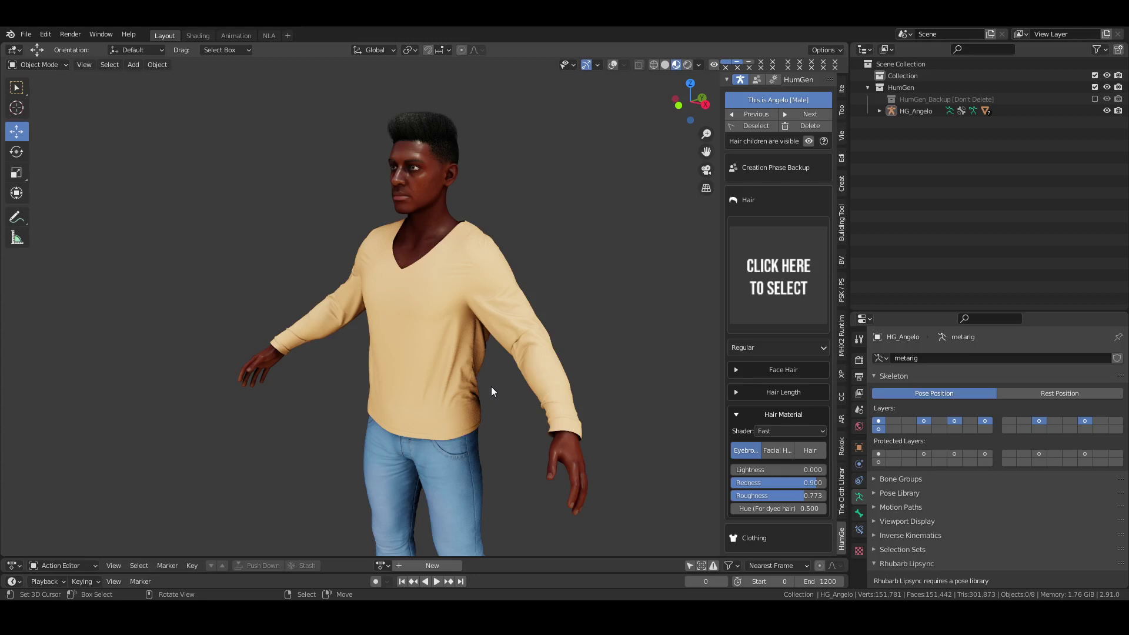
Look over the Human Generator Extras tools, return to the human's main settings and collapse the Hair section
{"action": "left_click", "coordinate": [774, 79]}
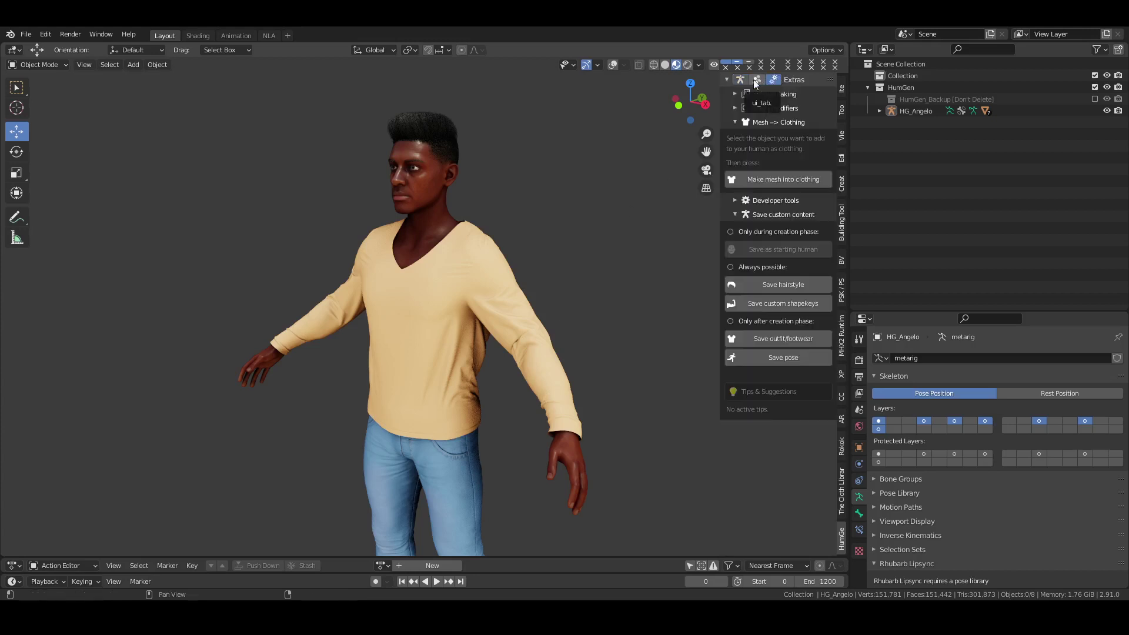
{"action": "left_click", "coordinate": [739, 79]}
{"action": "left_click", "coordinate": [777, 84]}
{"action": "left_click", "coordinate": [731, 80]}
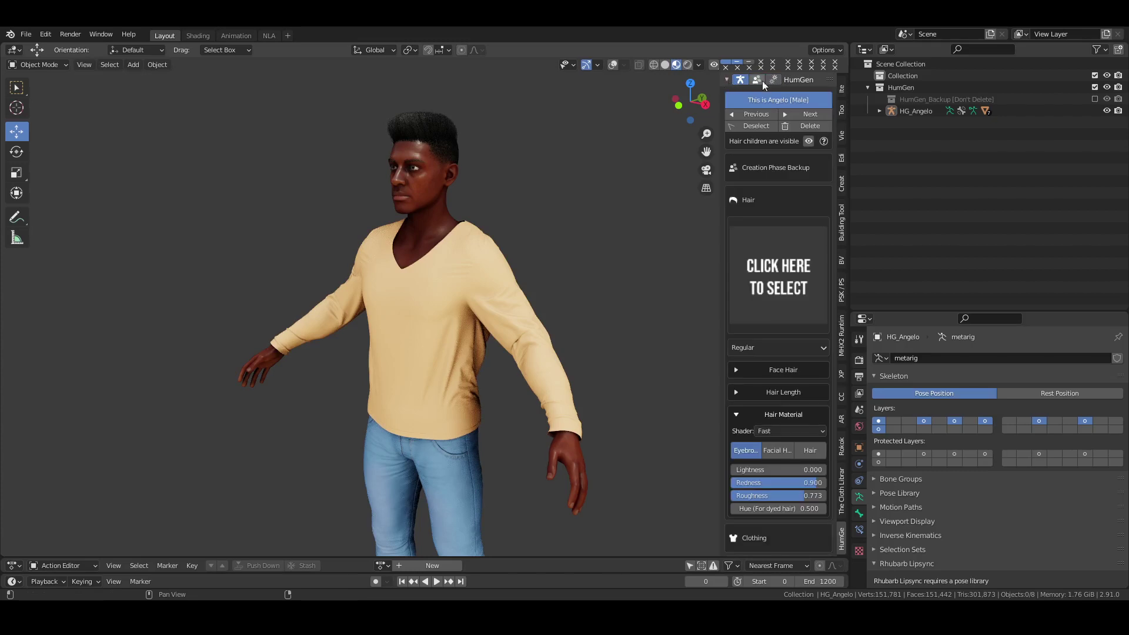
{"action": "left_click", "coordinate": [773, 80]}
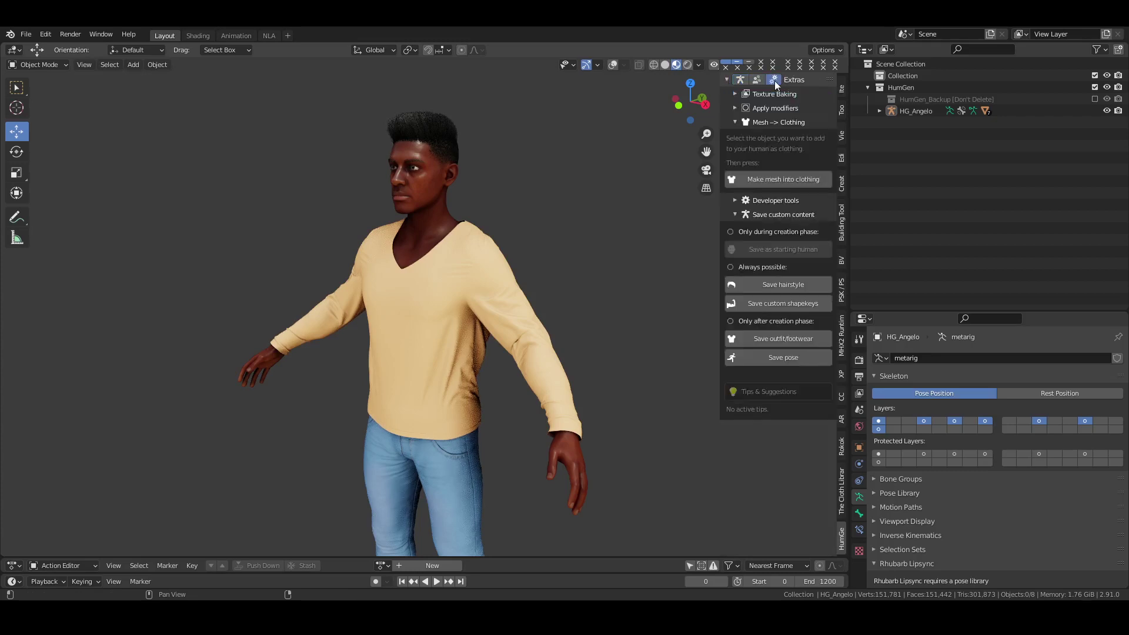
{"action": "left_click", "coordinate": [739, 80]}
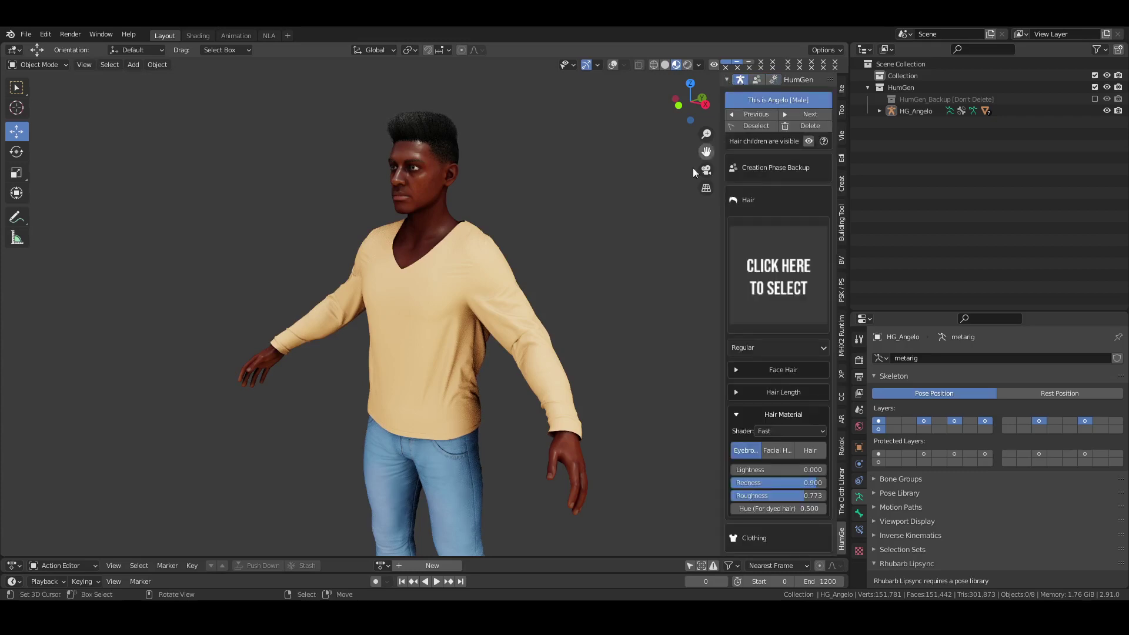
{"action": "left_click", "coordinate": [752, 202]}
{"action": "middle_click_drag", "start_coordinate": [470, 264], "coordinate": [473, 310]}
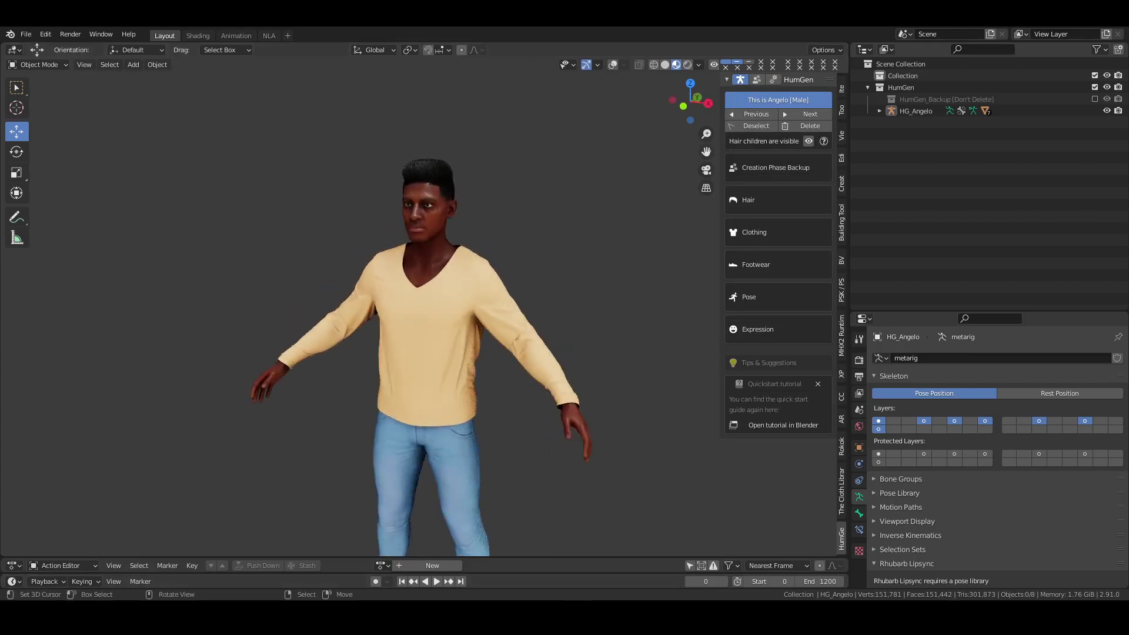